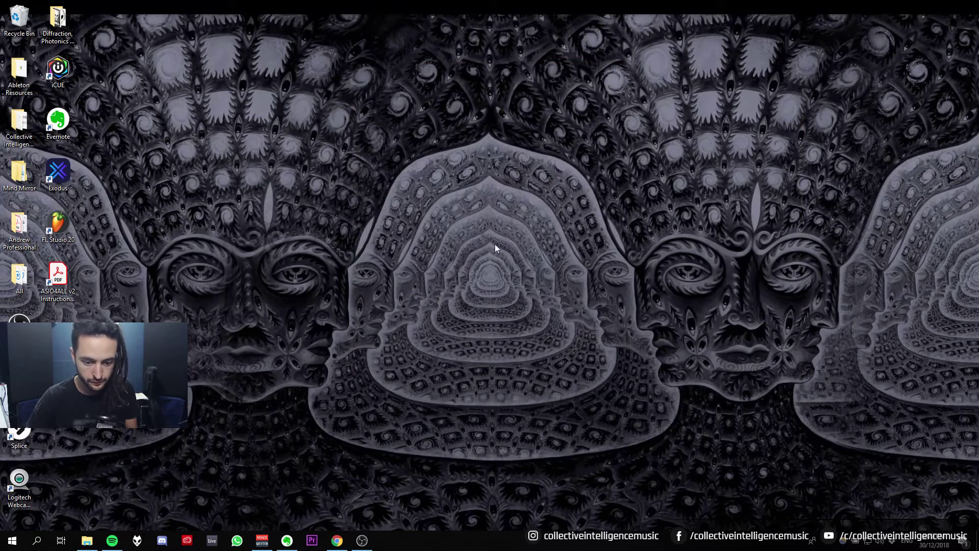
Move the FL Studio 20 shortcut from the left icon column to the desktop centre.
{"action": "right_click", "coordinate": [337, 540]}
{"action": "left_click", "coordinate": [271, 479]}
{"action": "right_click", "coordinate": [86, 540]}
{"action": "left_click", "coordinate": [100, 530]}
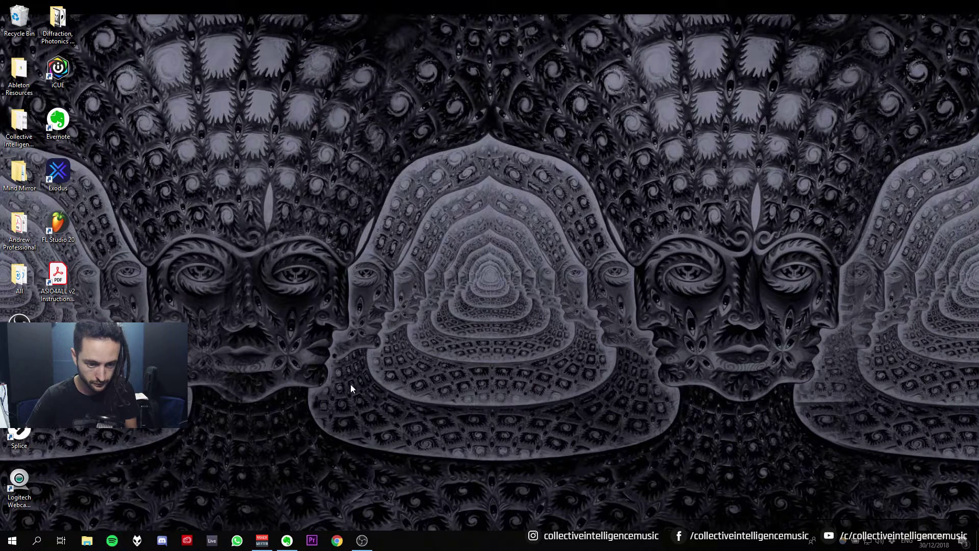
{"action": "left_click_drag", "start_coordinate": [62, 227], "coordinate": [491, 279]}
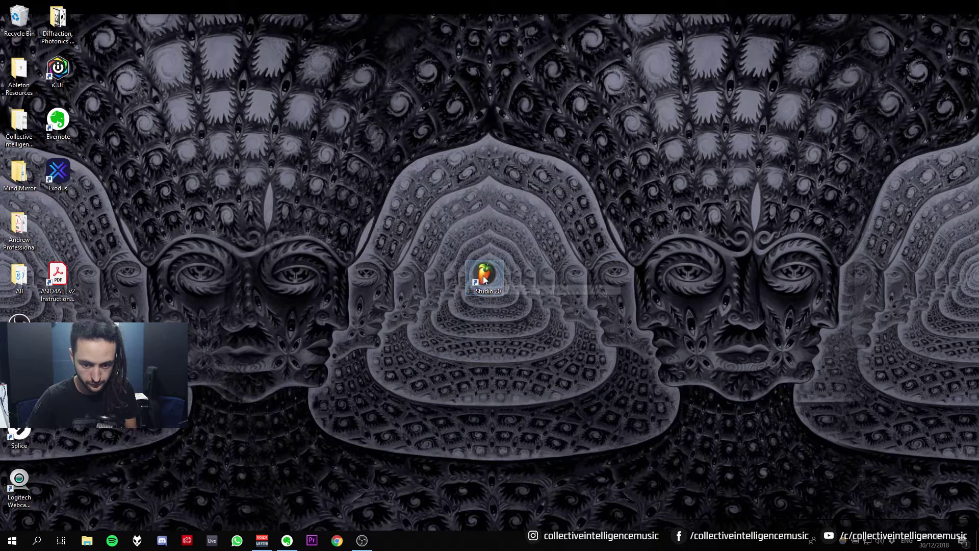
Launch FL Studio 20 from its desktop shortcut and let the default empty project load.
{"action": "double_click", "coordinate": [485, 278]}
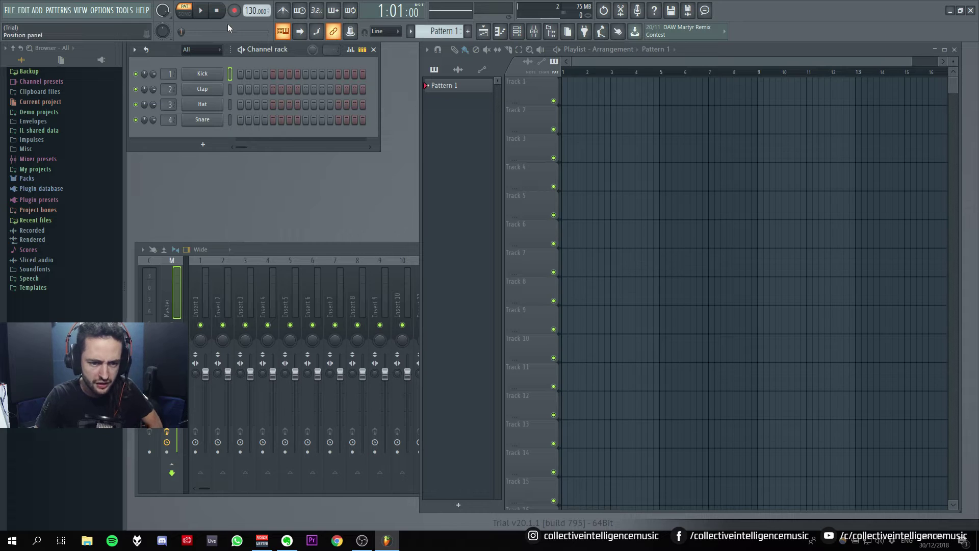
Raise the project tempo to 140 BPM.
{"action": "left_click_drag", "start_coordinate": [250, 11], "coordinate": [250, 7]}
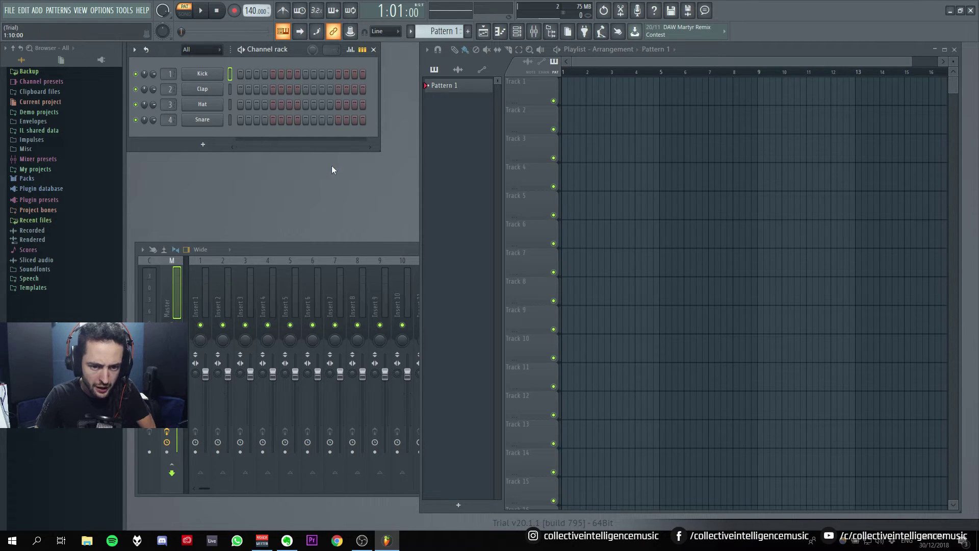
{"action": "left_click", "coordinate": [203, 74]}
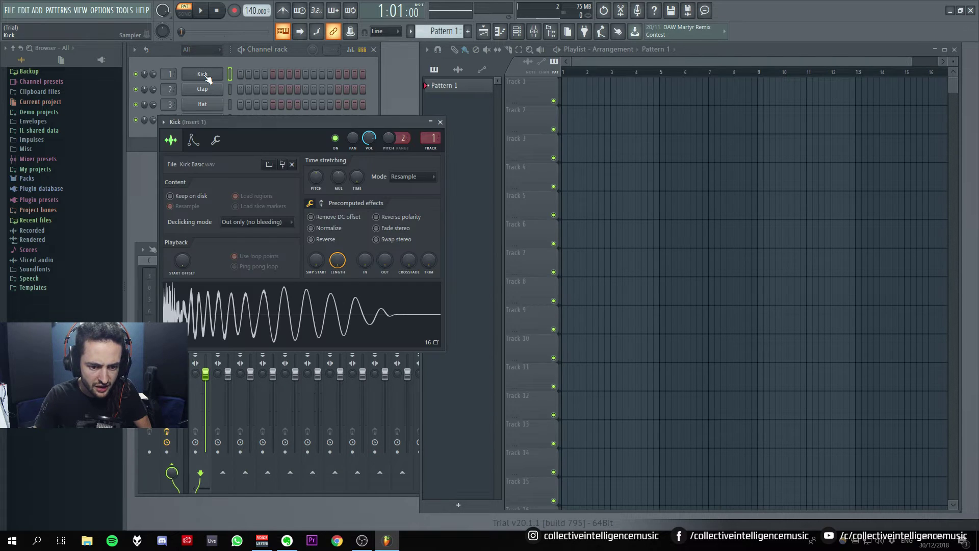
{"action": "left_click", "coordinate": [206, 76]}
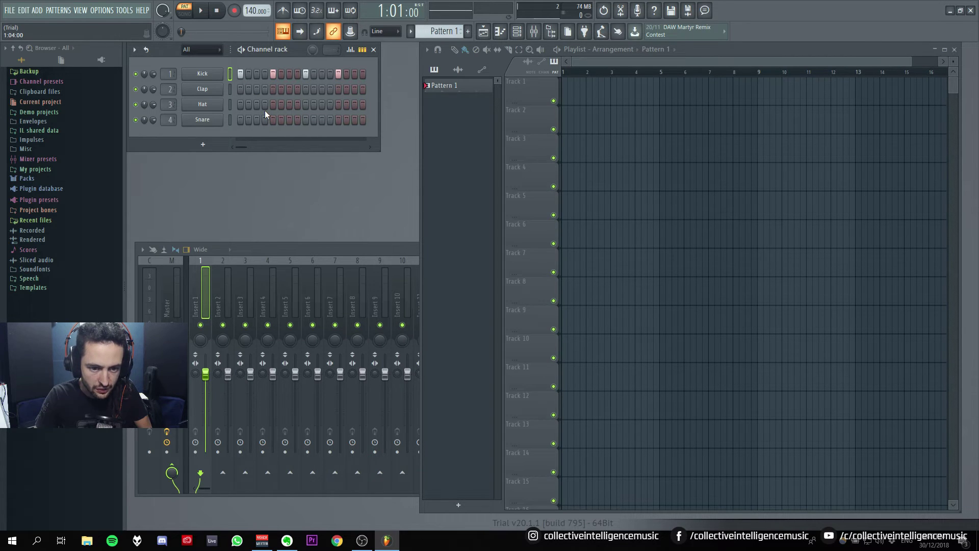
Place Snare hits on steps 5 and 13 and preview the pattern.
{"action": "key", "text": "space"}
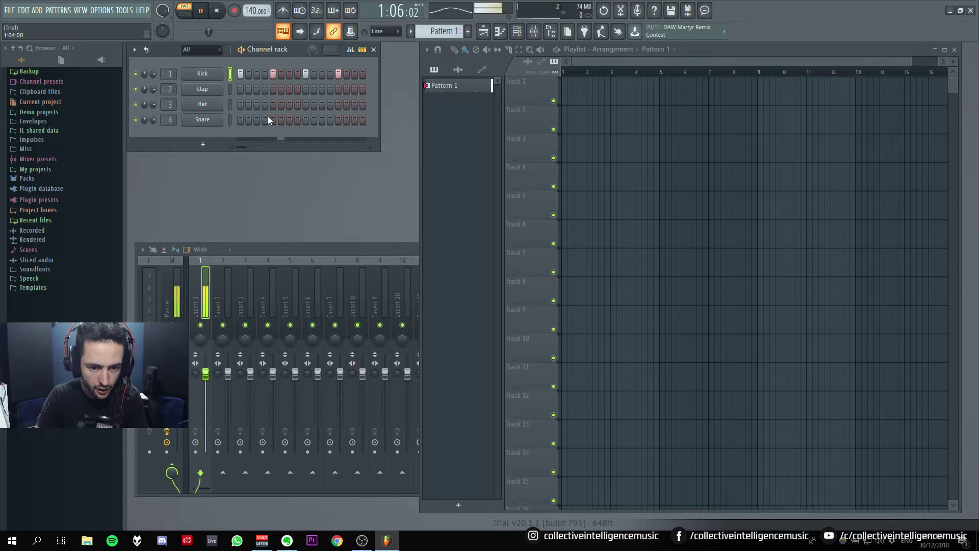
{"action": "left_click", "coordinate": [274, 119]}
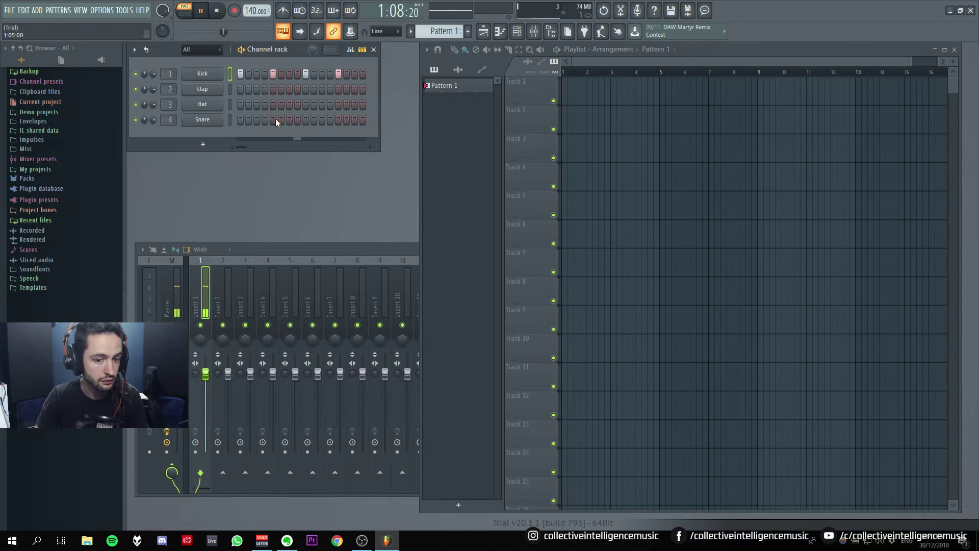
{"action": "key", "text": "space"}
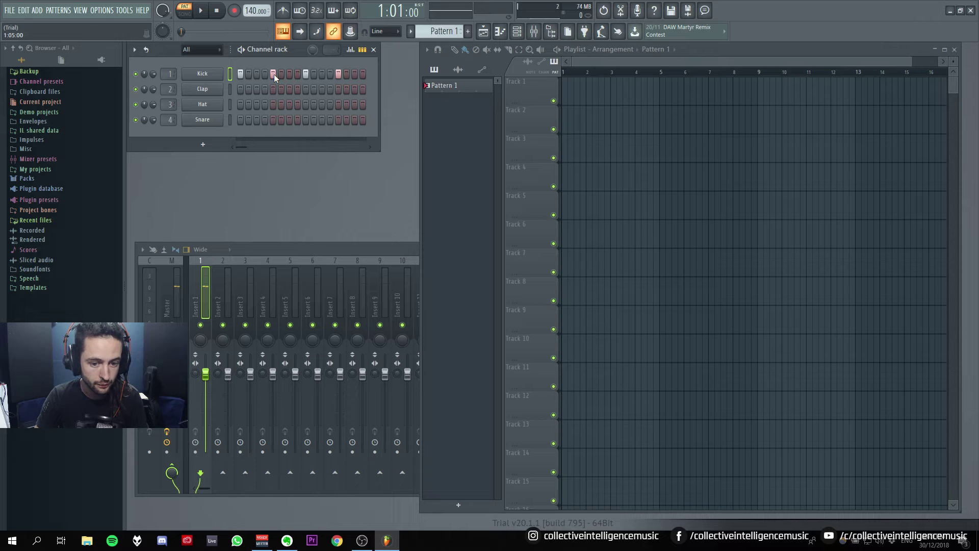
{"action": "left_click", "coordinate": [274, 119]}
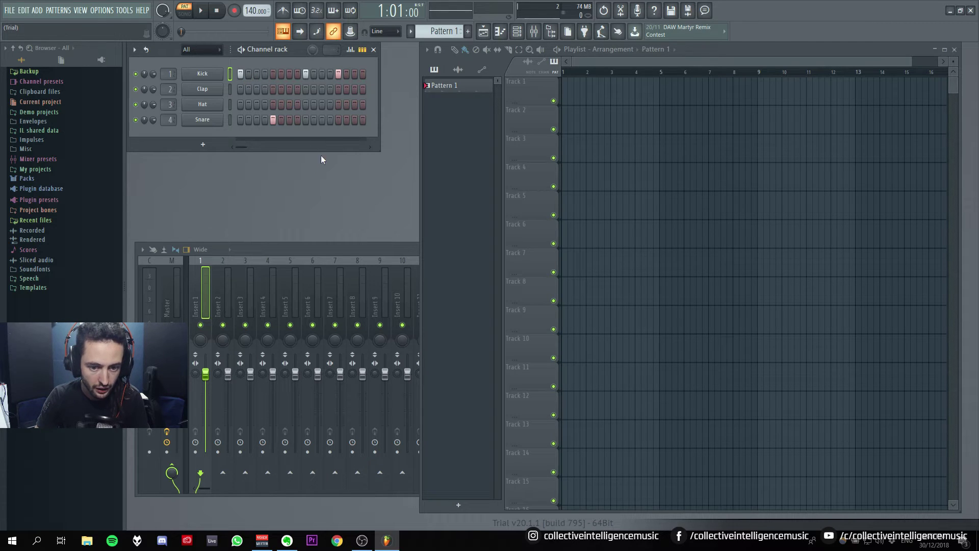
{"action": "left_click", "coordinate": [338, 120]}
{"action": "key", "text": "space"}
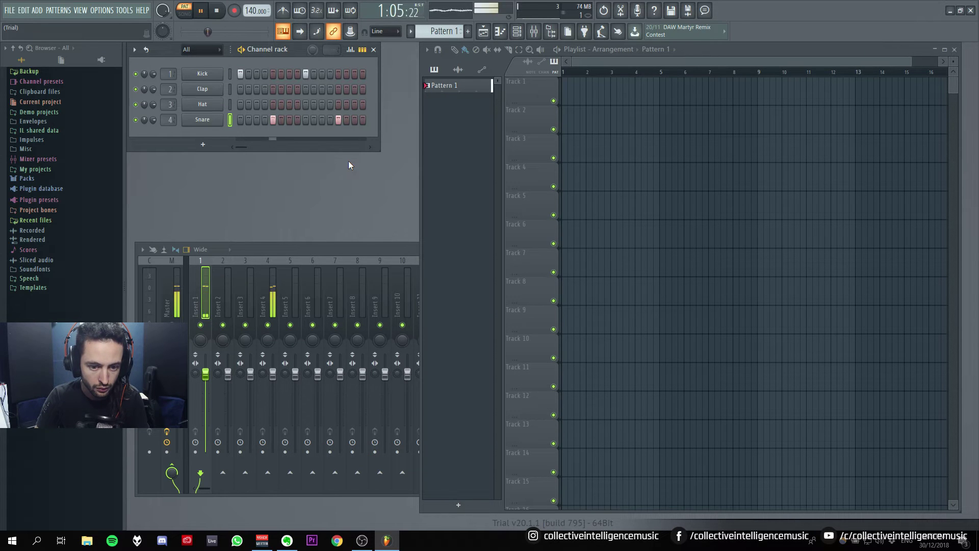
{"action": "key", "text": "space"}
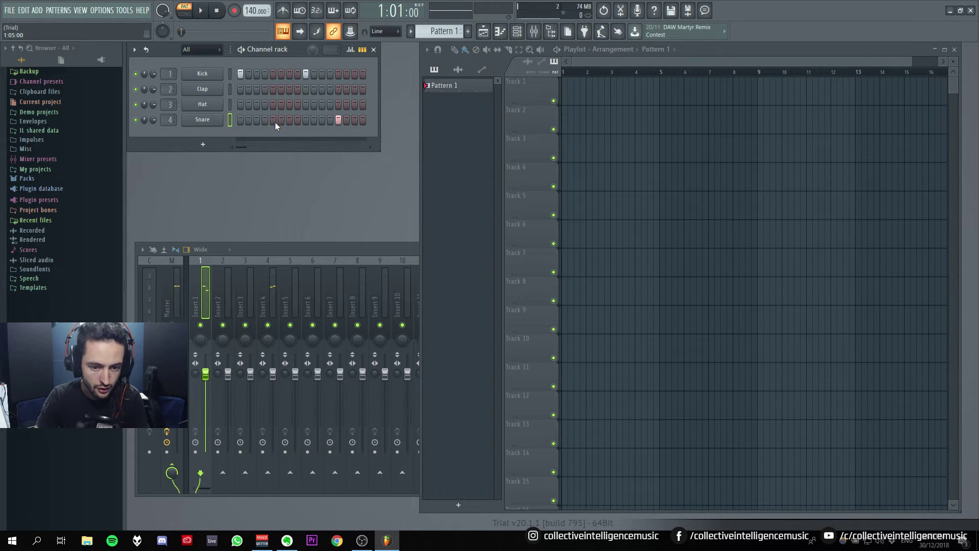
Remove the Kick hit on step 9 and the Snare hit on step 13, auditioning the result.
{"action": "left_click", "coordinate": [306, 74]}
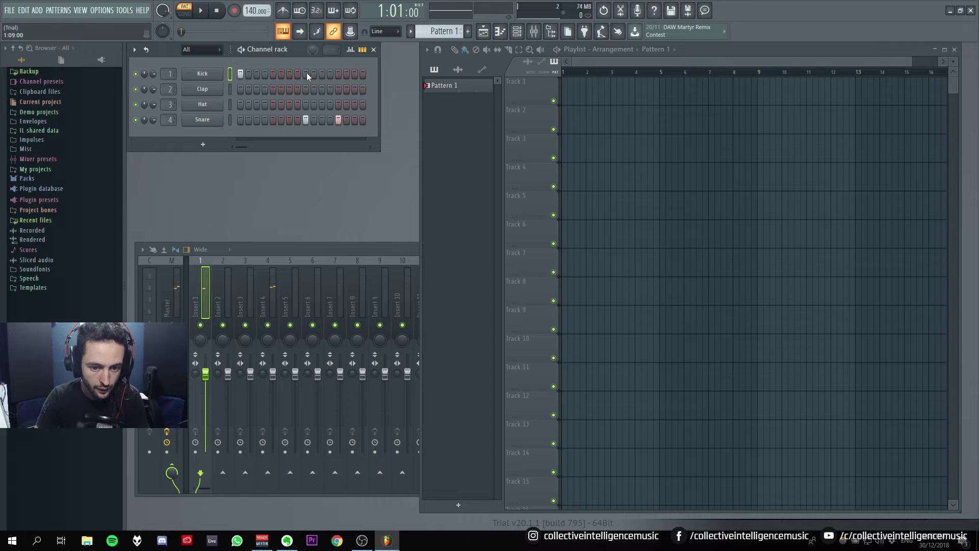
{"action": "left_click", "coordinate": [339, 120]}
{"action": "key", "text": "space"}
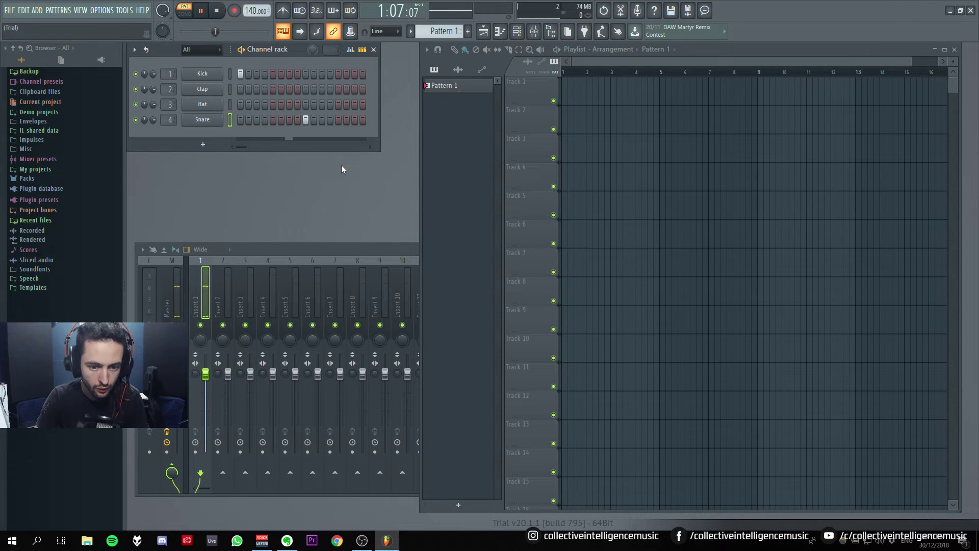
{"action": "right_click", "coordinate": [356, 78]}
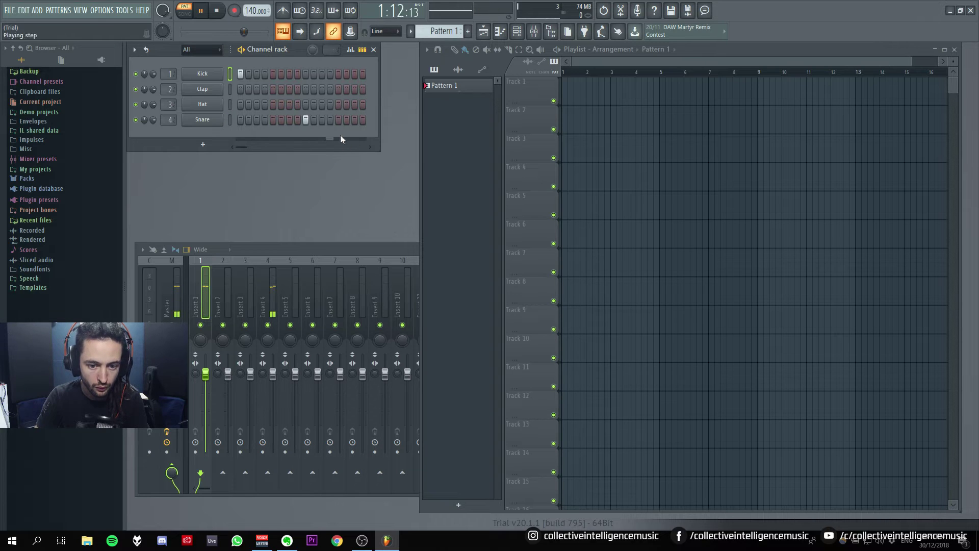
{"action": "left_click", "coordinate": [338, 74]}
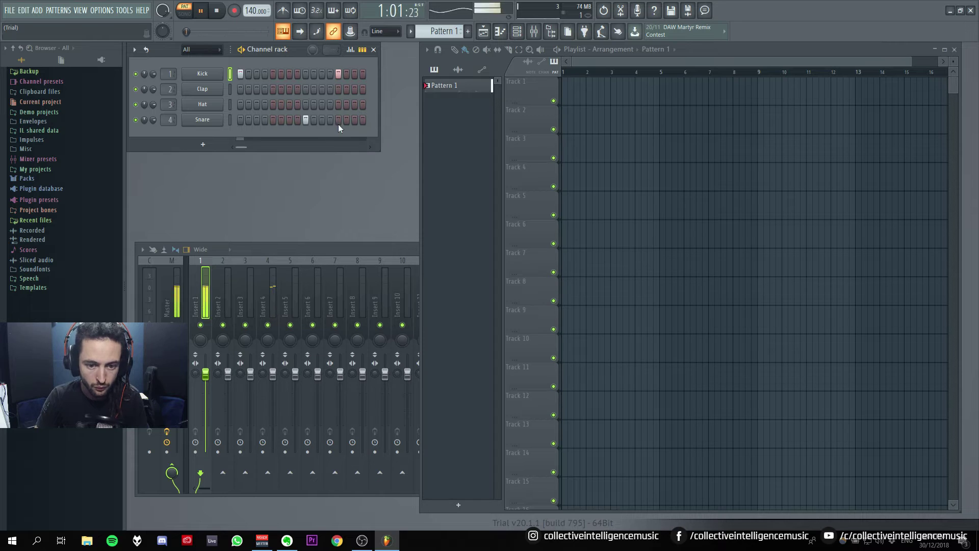
{"action": "left_click", "coordinate": [338, 75]}
{"action": "key", "text": "space"}
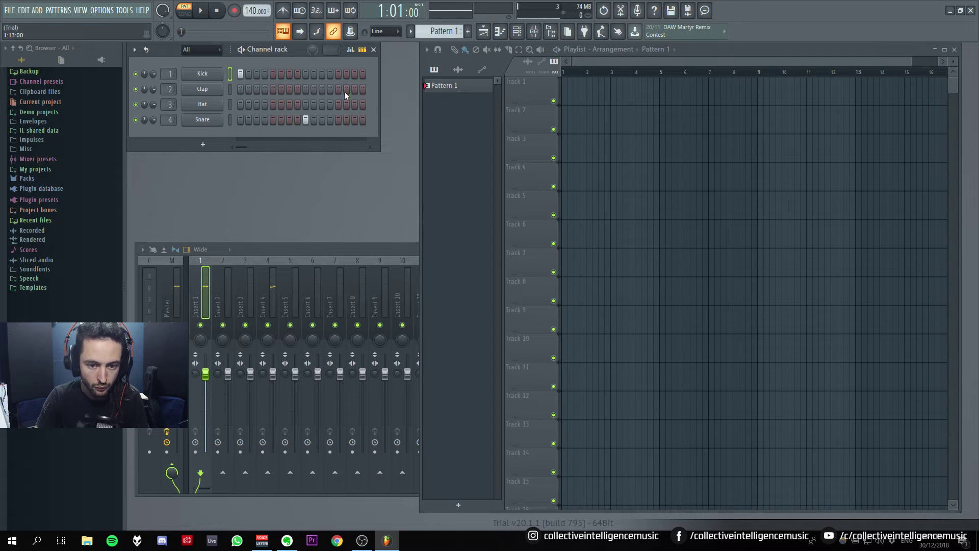
Scroll back and forth through the Channel rack steps and start pattern playback.
{"action": "left_click", "coordinate": [370, 147]}
{"action": "left_click", "coordinate": [371, 148]}
{"action": "left_click", "coordinate": [235, 144]}
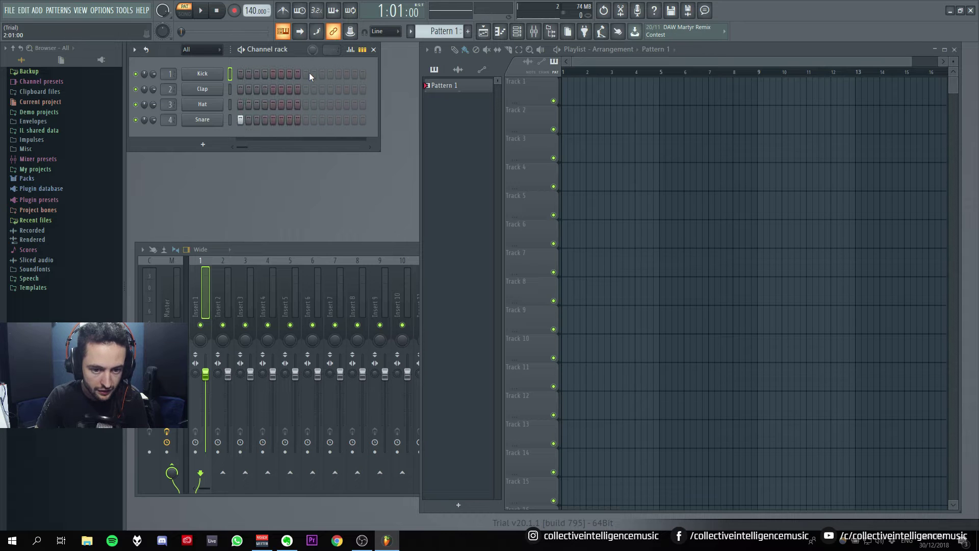
{"action": "left_click", "coordinate": [308, 74]}
{"action": "left_click", "coordinate": [370, 147]}
{"action": "left_click", "coordinate": [369, 147]}
{"action": "left_click", "coordinate": [369, 147]}
{"action": "left_click", "coordinate": [369, 147]}
{"action": "left_click", "coordinate": [369, 147]}
{"action": "left_click", "coordinate": [233, 146]}
{"action": "left_click", "coordinate": [232, 147]}
{"action": "left_click", "coordinate": [233, 147]}
{"action": "left_click", "coordinate": [233, 146]}
{"action": "left_click", "coordinate": [233, 146]}
{"action": "key", "text": "space"}
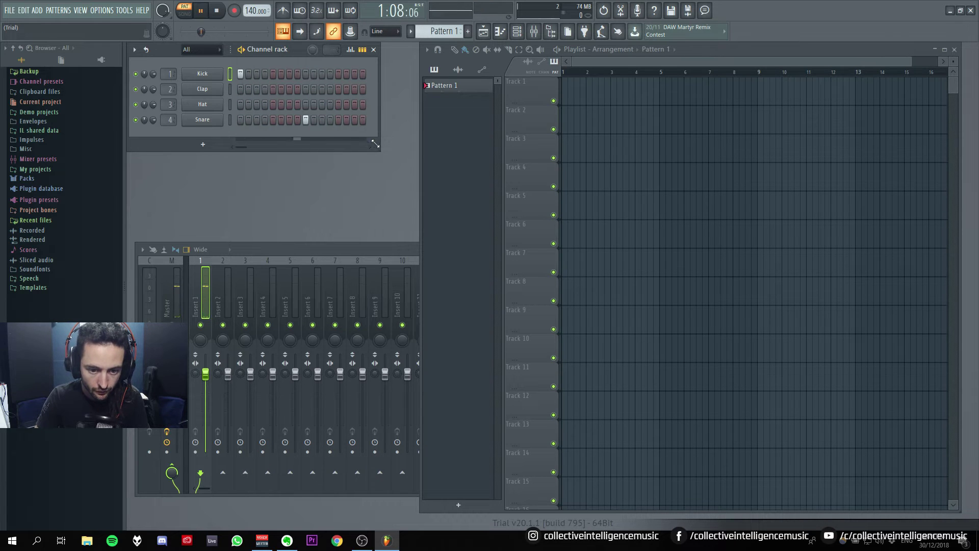
Add a Snare hit on step 13, recheck the steps, and stop playback.
{"action": "left_click", "coordinate": [368, 147]}
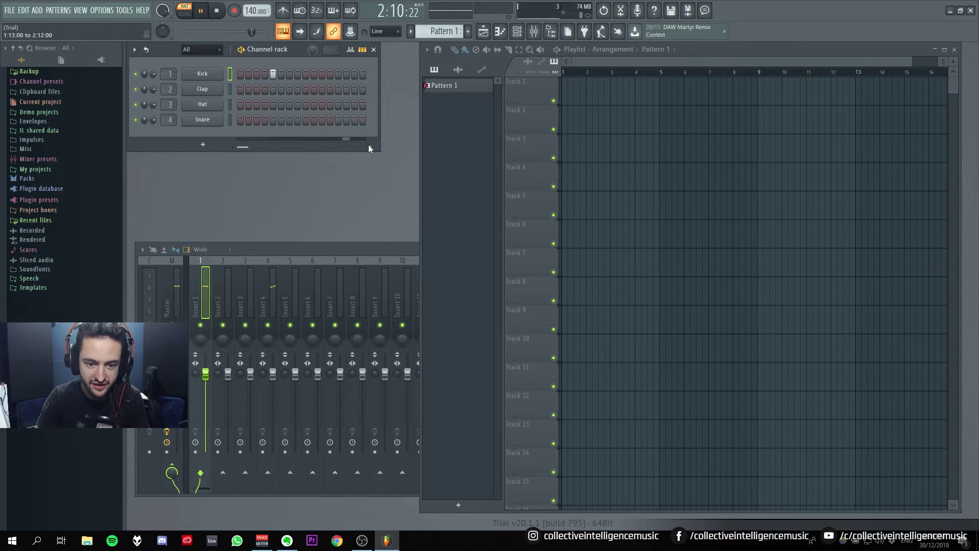
{"action": "left_click", "coordinate": [338, 120]}
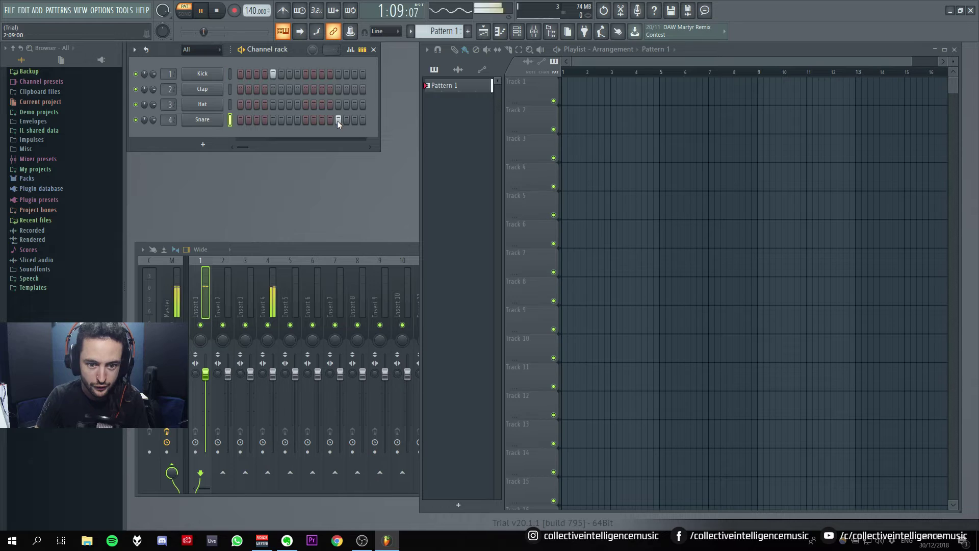
{"action": "left_click", "coordinate": [371, 147]}
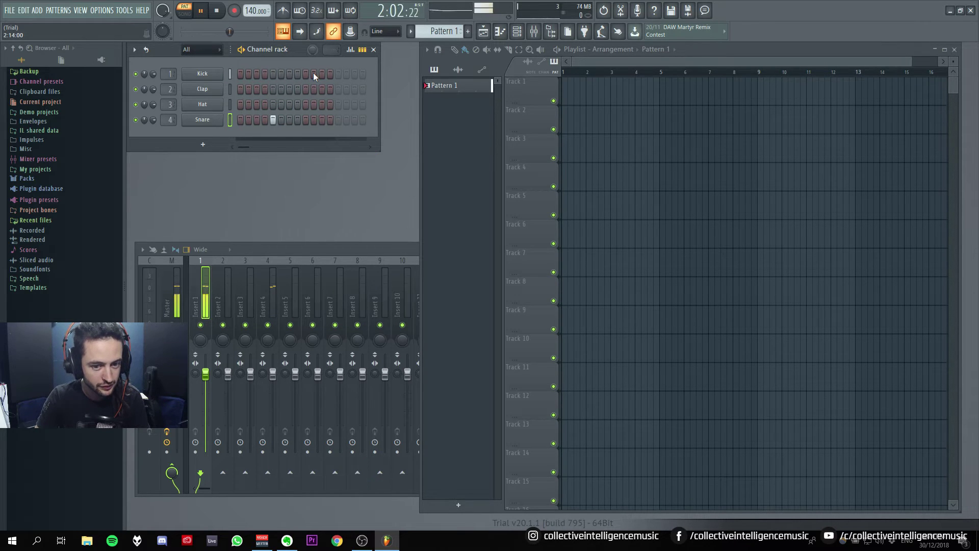
{"action": "left_click", "coordinate": [234, 146]}
{"action": "left_click", "coordinate": [233, 146]}
{"action": "key", "text": "space"}
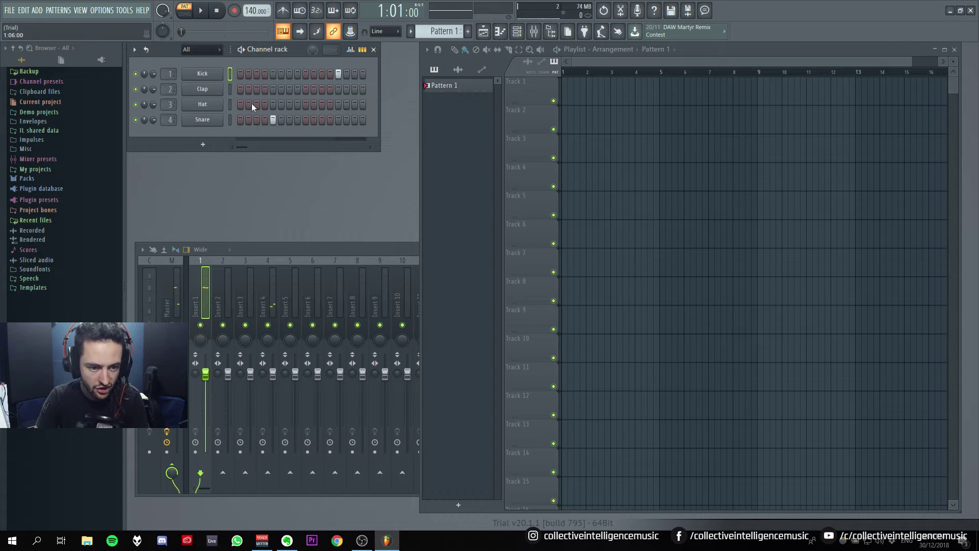
Open the Kick channel settings window and close it again.
{"action": "left_click", "coordinate": [202, 73]}
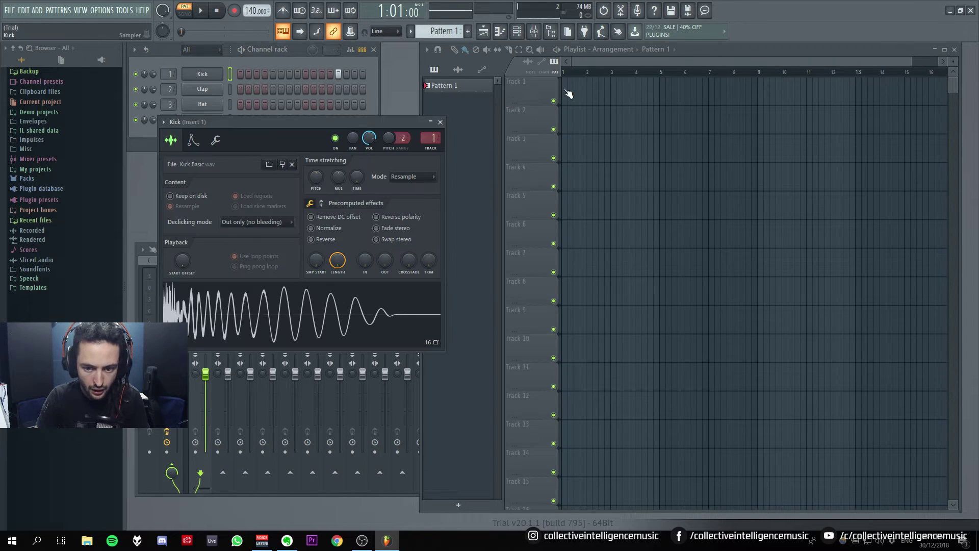
{"action": "left_click", "coordinate": [287, 126]}
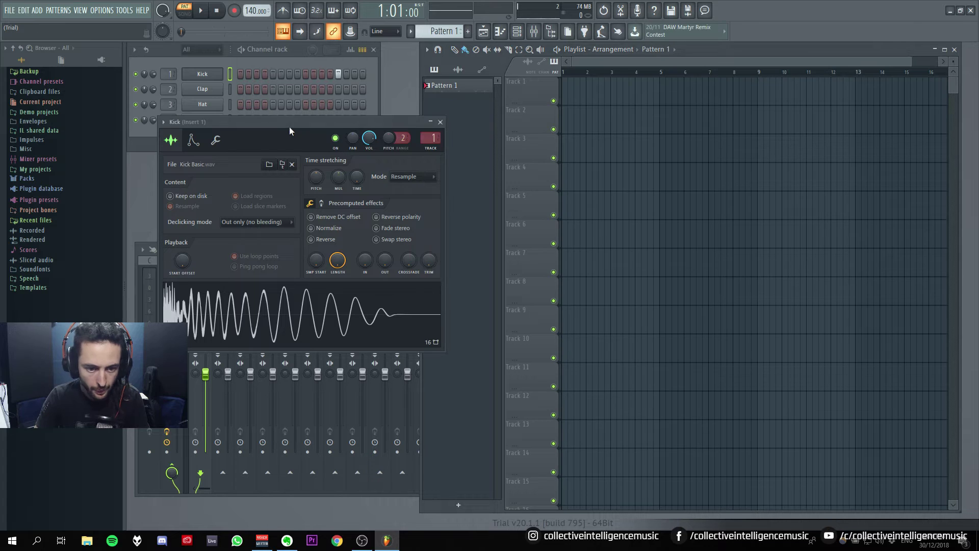
{"action": "left_click", "coordinate": [440, 123]}
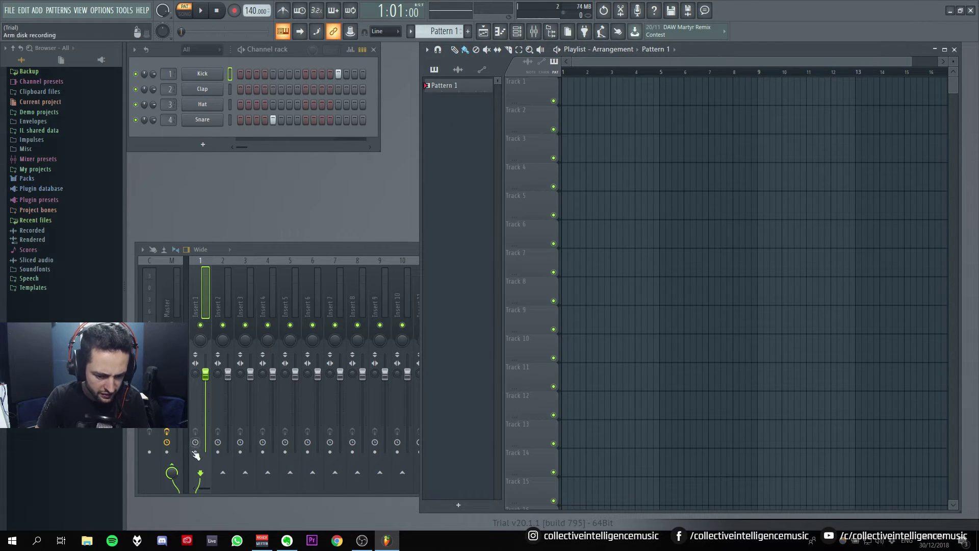
Enlarge the Mixer across the lower screen and select Insert 2, then Insert 1.
{"action": "mouse_move", "coordinate": [250, 250]}
{"action": "left_mouse_down"}
{"action": "mouse_move", "coordinate": [219, 239]}
{"action": "mouse_move", "coordinate": [275, 237]}
{"action": "mouse_move", "coordinate": [251, 245]}
{"action": "mouse_move", "coordinate": [245, 263]}
{"action": "left_mouse_up"}
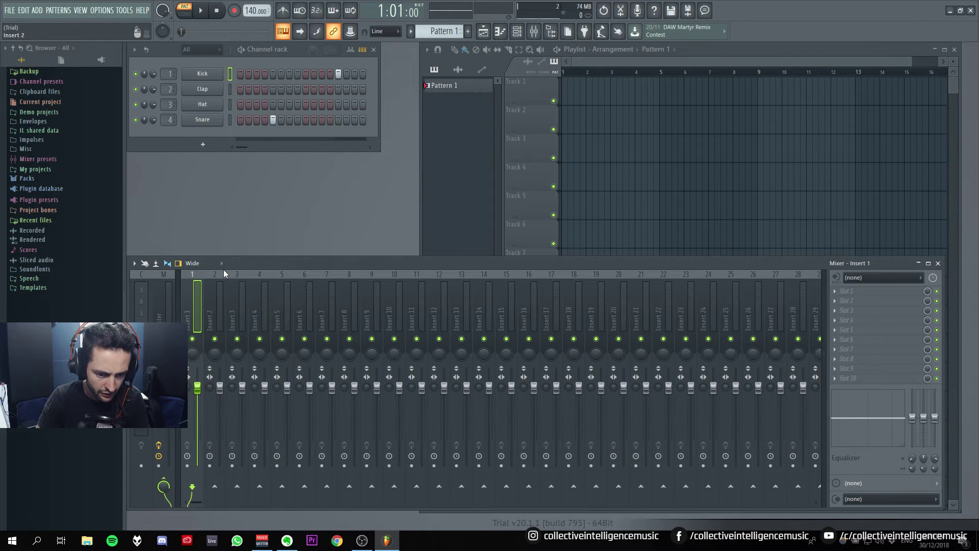
{"action": "left_click", "coordinate": [212, 297]}
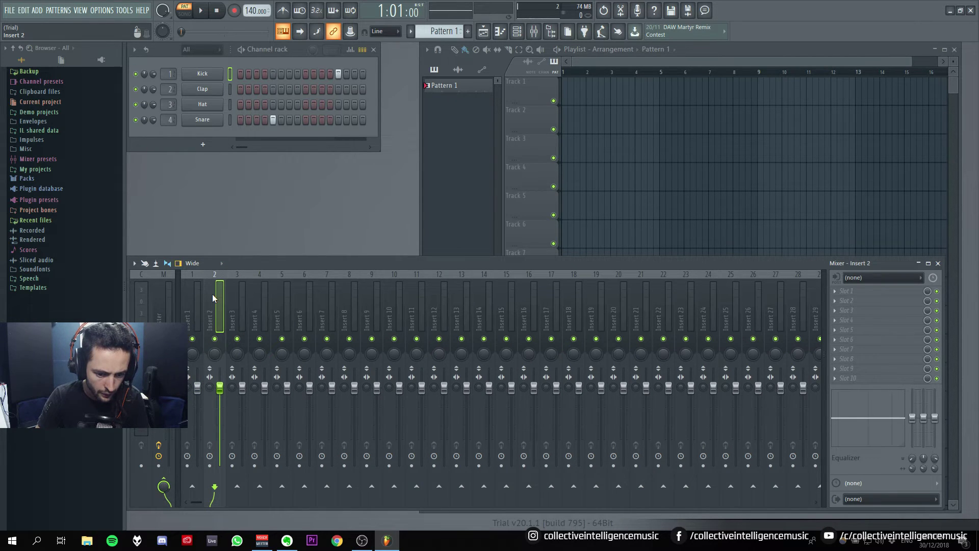
{"action": "left_click", "coordinate": [197, 297]}
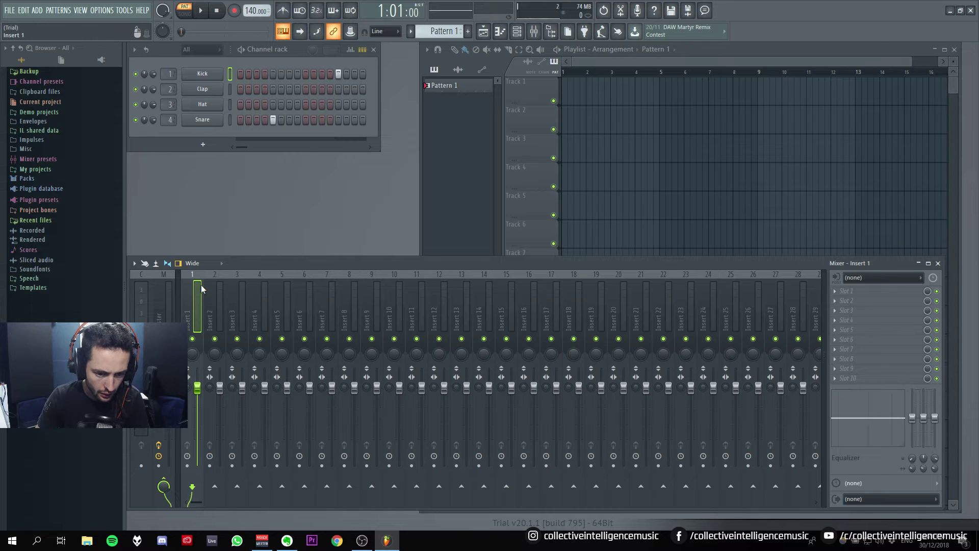
Place Pattern 1 at the start of Track 1 in the playlist and close the piano roll.
{"action": "left_click_drag", "start_coordinate": [163, 53], "coordinate": [165, 81]}
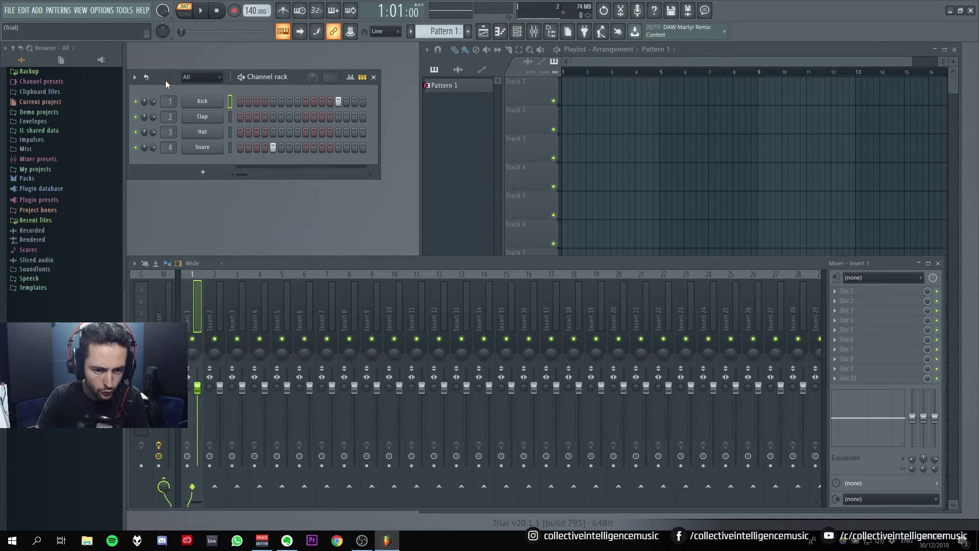
{"action": "left_click", "coordinate": [541, 94]}
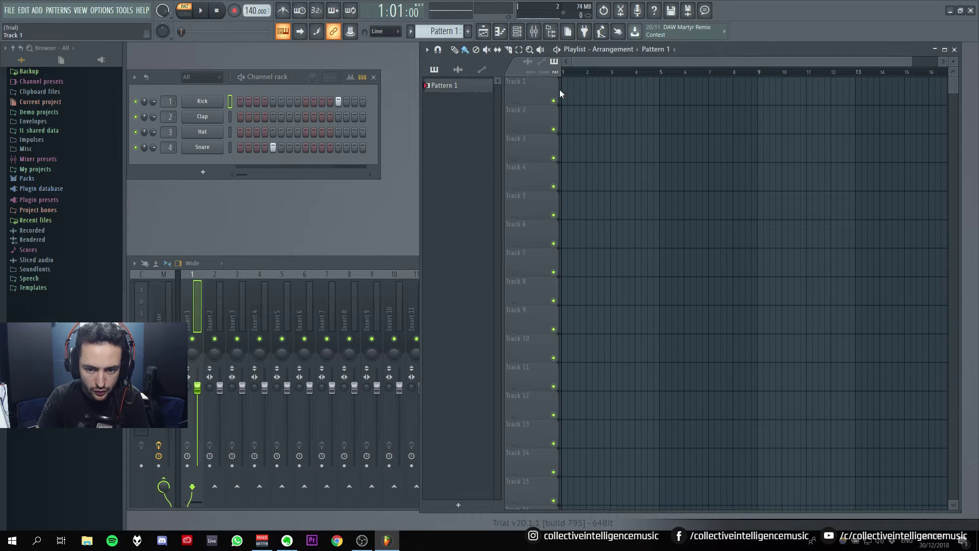
{"action": "double_click", "coordinate": [581, 90]}
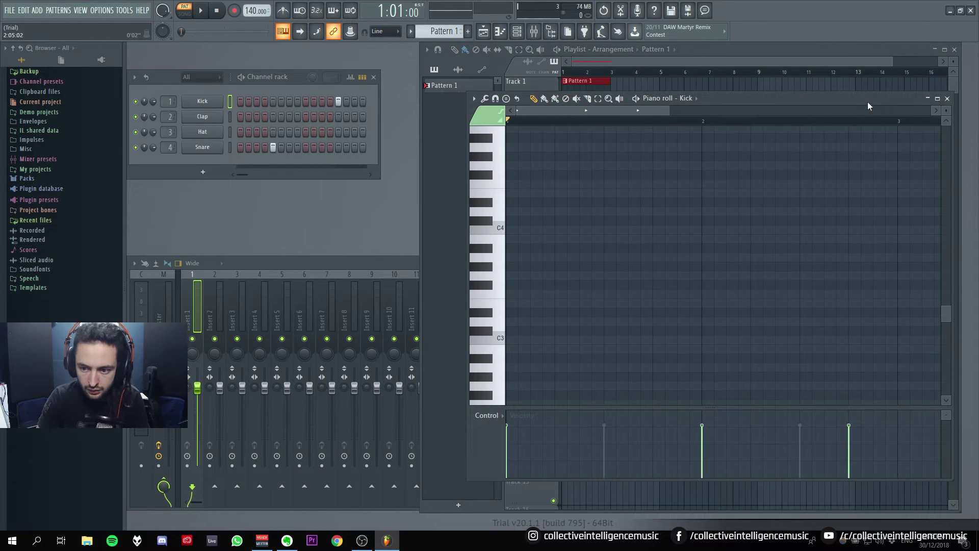
{"action": "left_click_drag", "start_coordinate": [867, 101], "coordinate": [743, 121]}
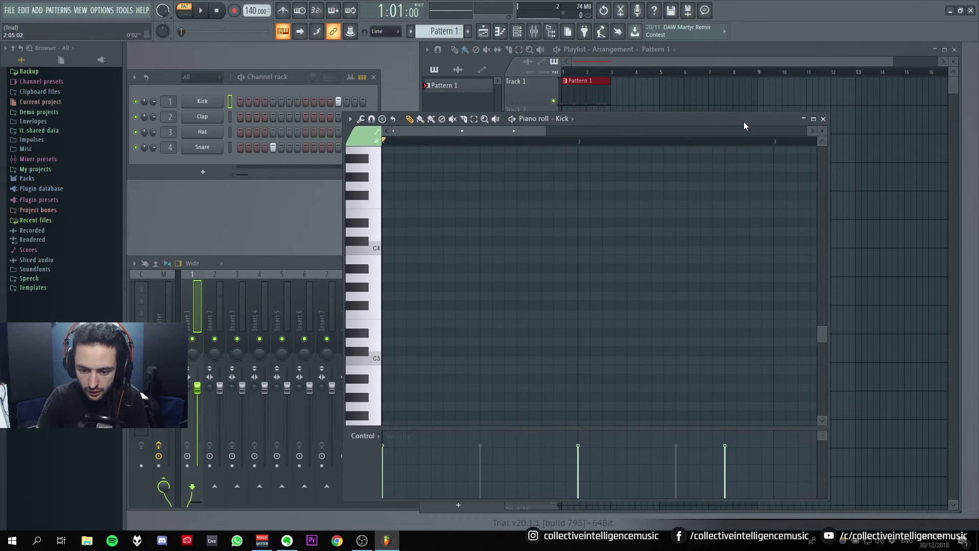
{"action": "left_click", "coordinate": [823, 119]}
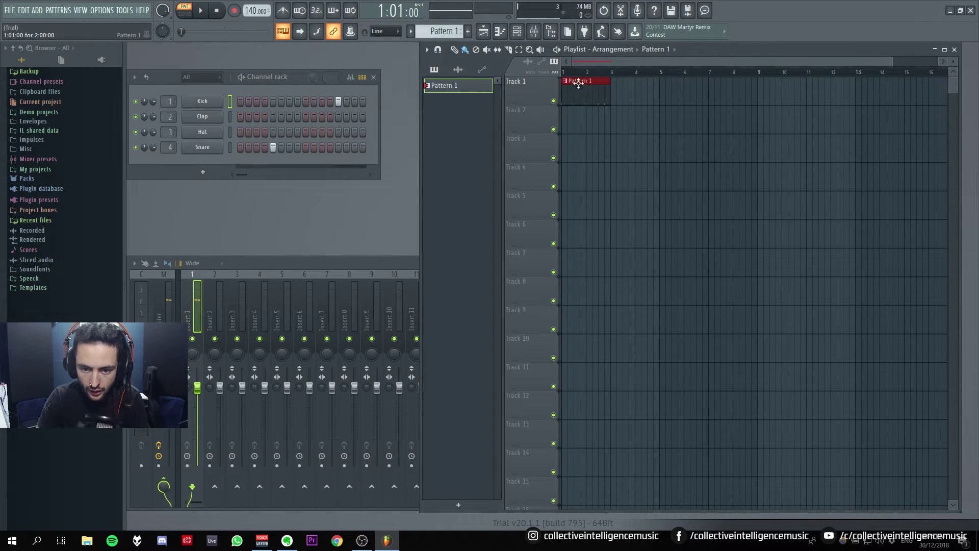
Add and delete test Pattern 1 clips on Track 2, leaving it empty.
{"action": "left_click", "coordinate": [564, 125]}
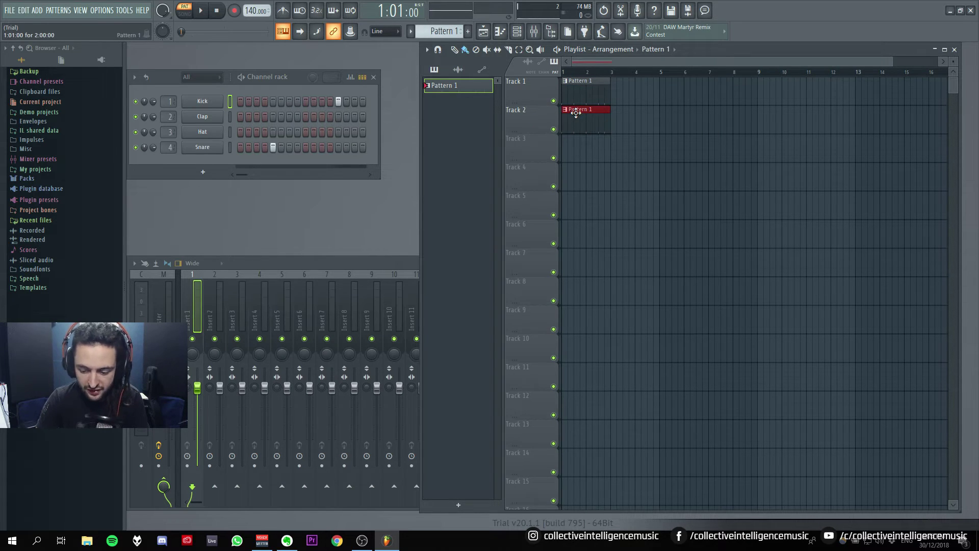
{"action": "right_click", "coordinate": [576, 113]}
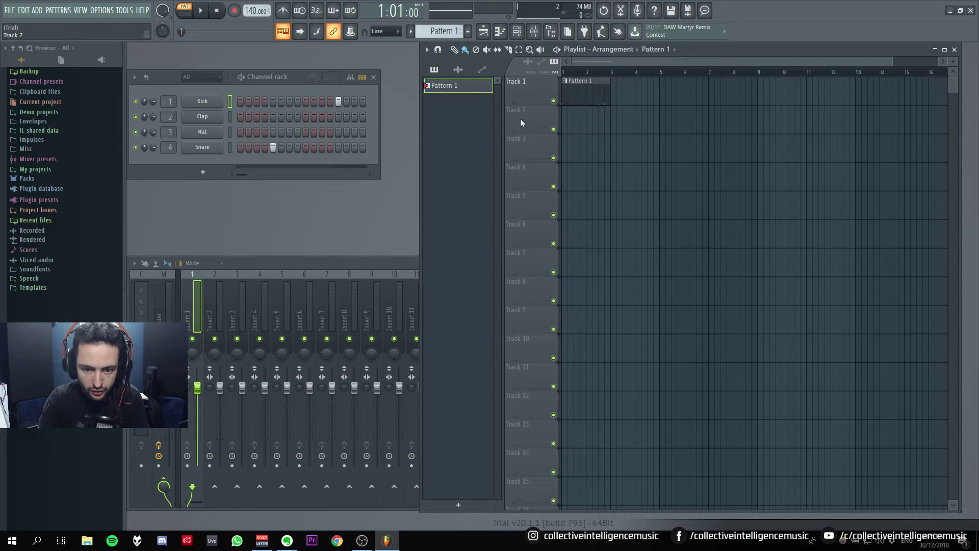
{"action": "left_click", "coordinate": [202, 147]}
{"action": "left_click", "coordinate": [203, 149]}
{"action": "left_click", "coordinate": [577, 123]}
{"action": "left_click_drag", "start_coordinate": [593, 111], "coordinate": [592, 117]}
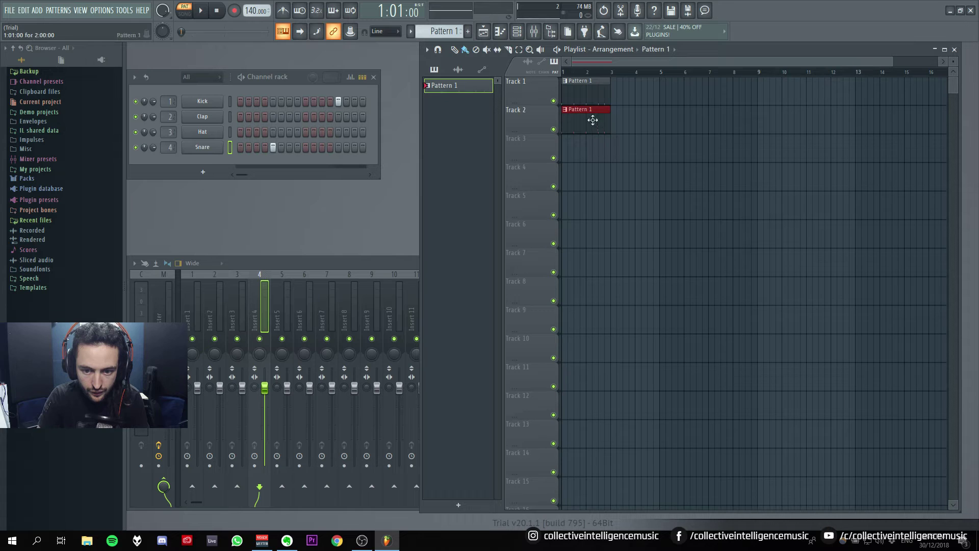
{"action": "double_click", "coordinate": [592, 111]}
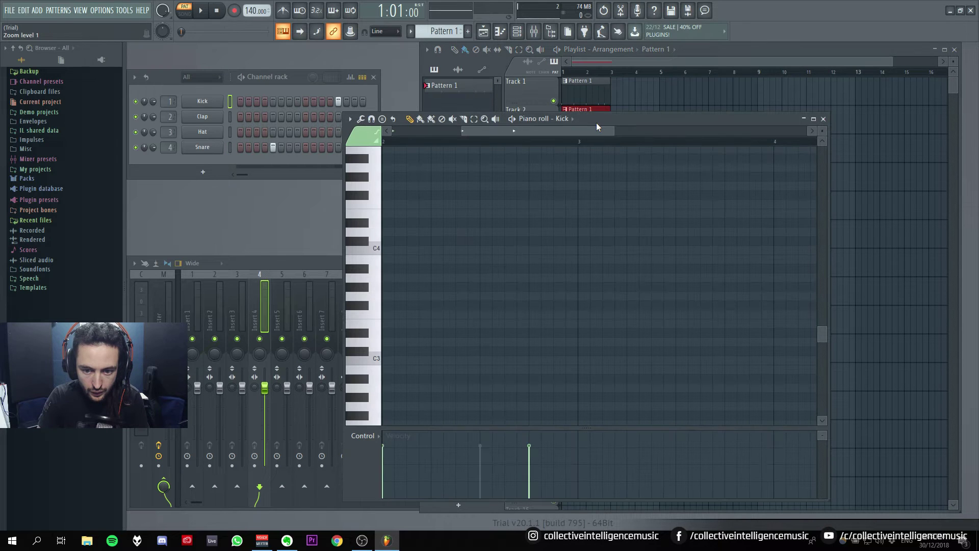
{"action": "left_click", "coordinate": [823, 119]}
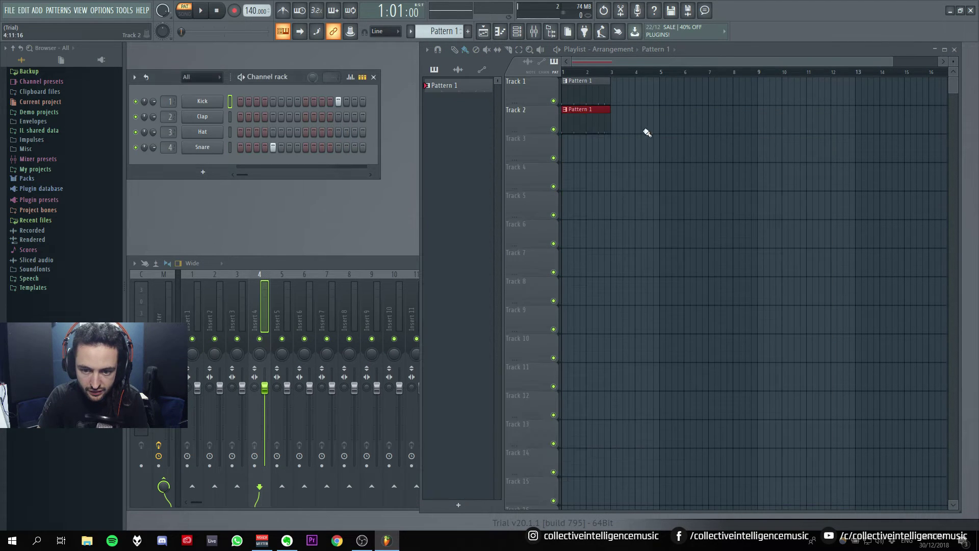
{"action": "right_click", "coordinate": [581, 111]}
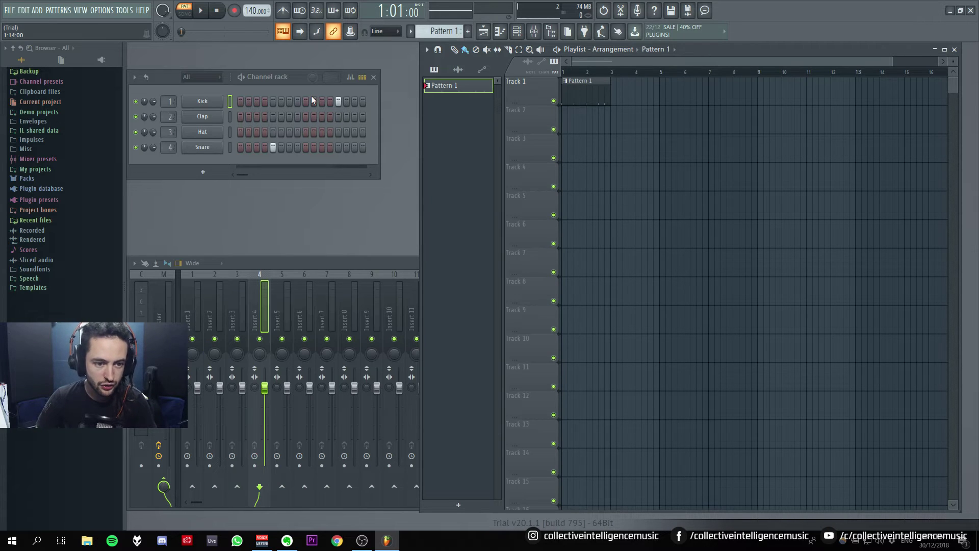
{"action": "key", "text": "space"}
{"action": "key", "text": "space"}
{"action": "key", "text": "alt+Tab"}
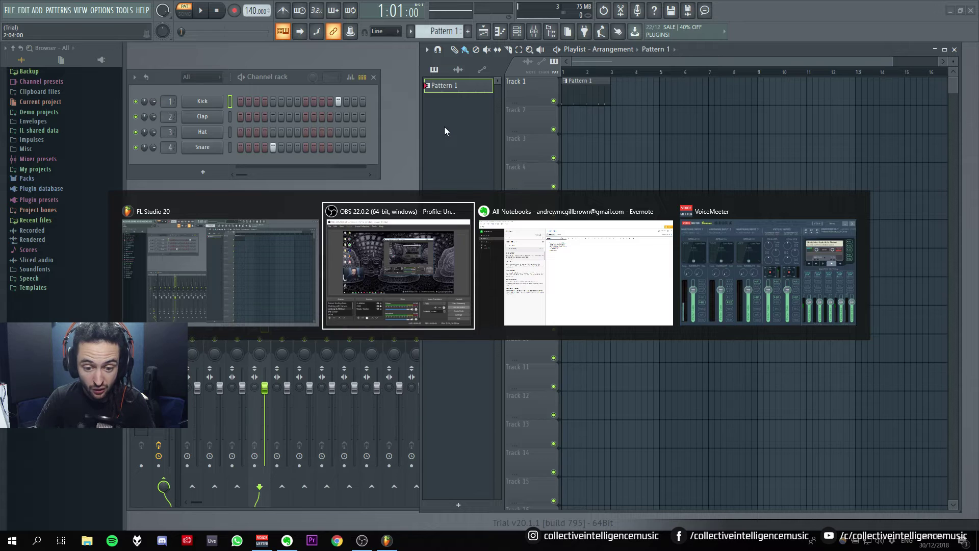
{"action": "left_click_drag", "start_coordinate": [564, 74], "coordinate": [554, 196]}
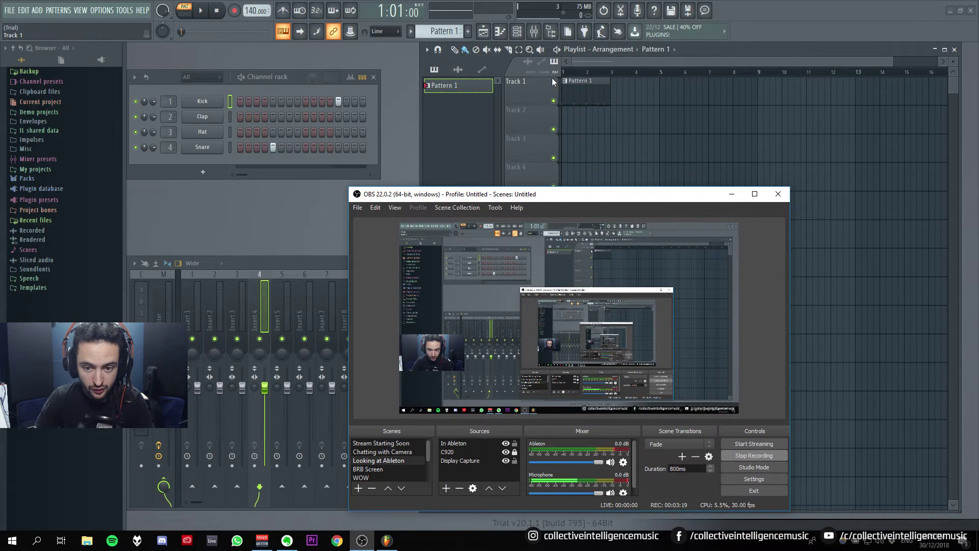
{"action": "left_click", "coordinate": [446, 119]}
{"action": "key", "text": "space"}
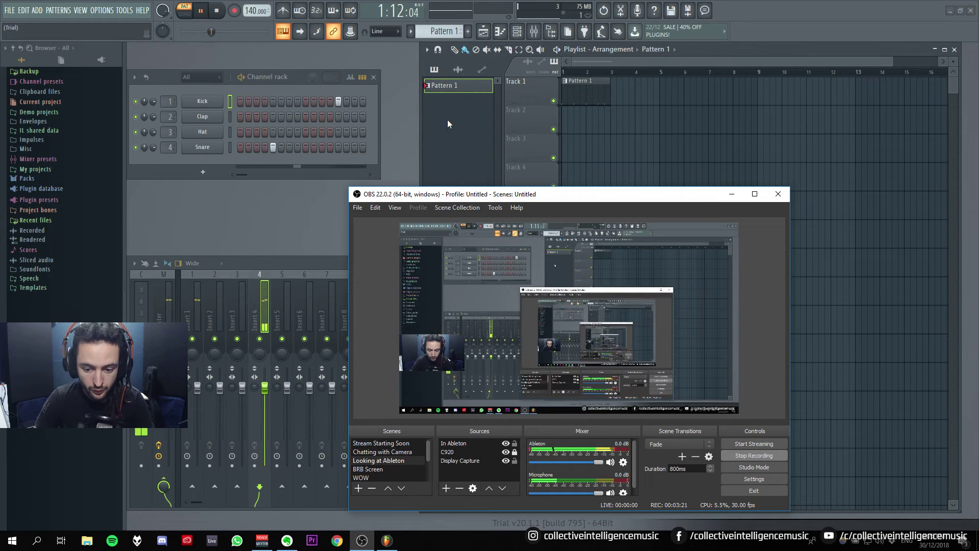
{"action": "key", "text": "space"}
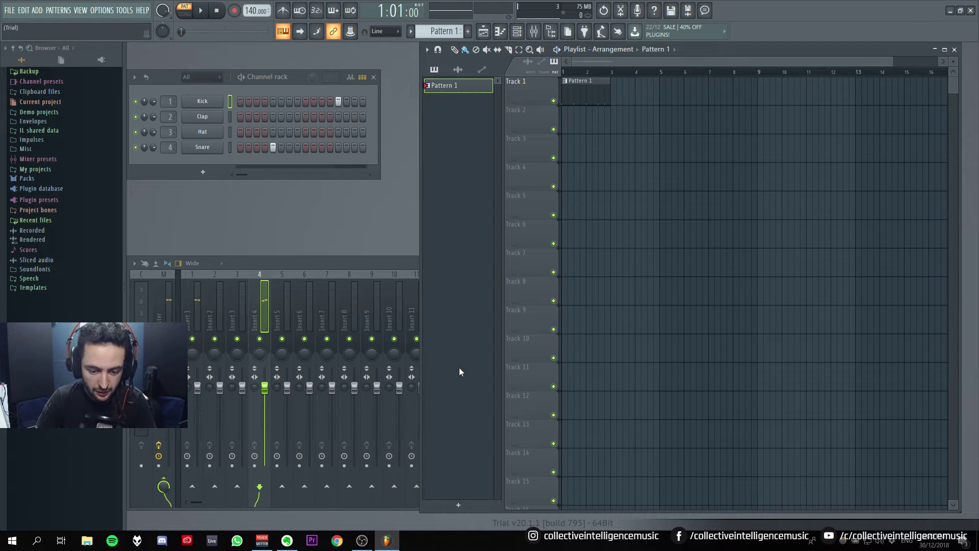
{"action": "key", "text": "F11"}
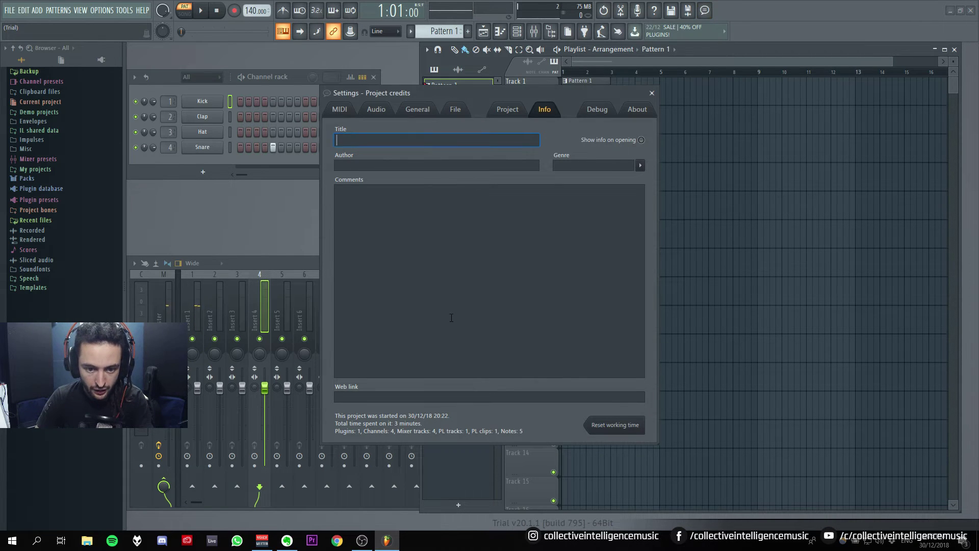
{"action": "left_click", "coordinate": [343, 109]}
{"action": "left_click", "coordinate": [376, 109]}
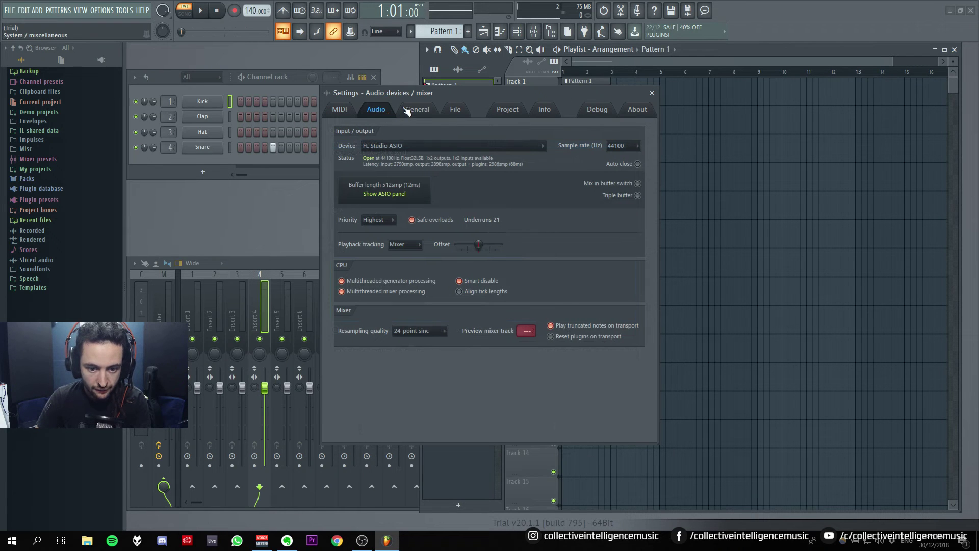
{"action": "left_click", "coordinate": [410, 109]}
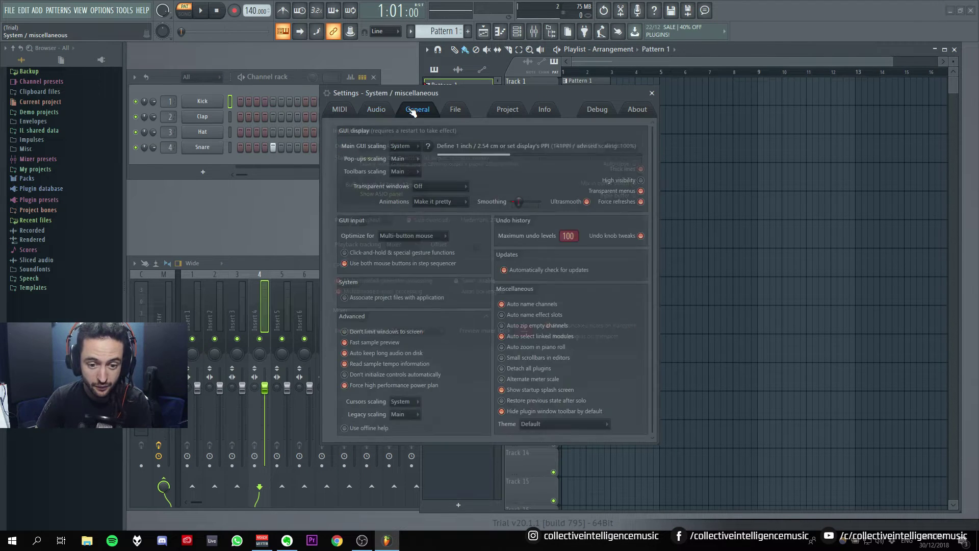
{"action": "left_click", "coordinate": [391, 110]}
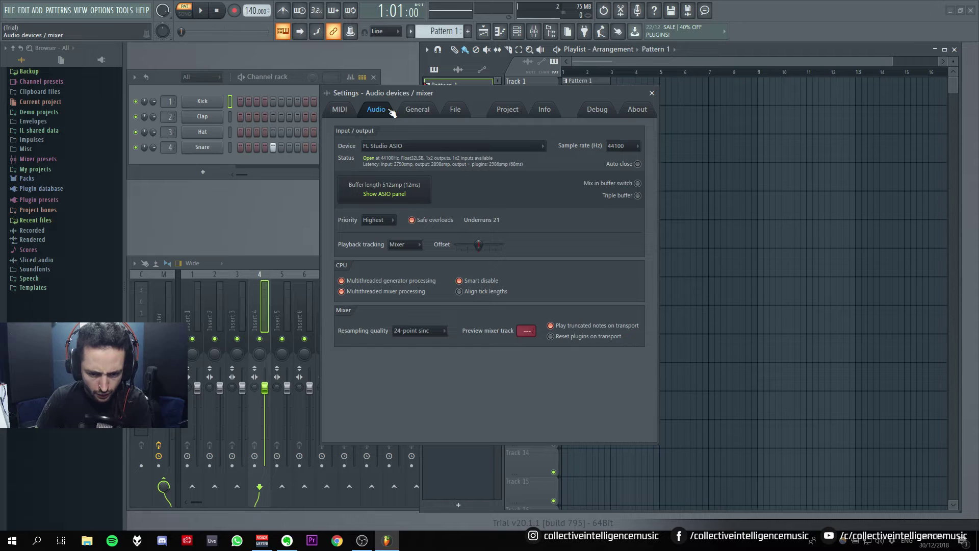
{"action": "left_click", "coordinate": [427, 111]}
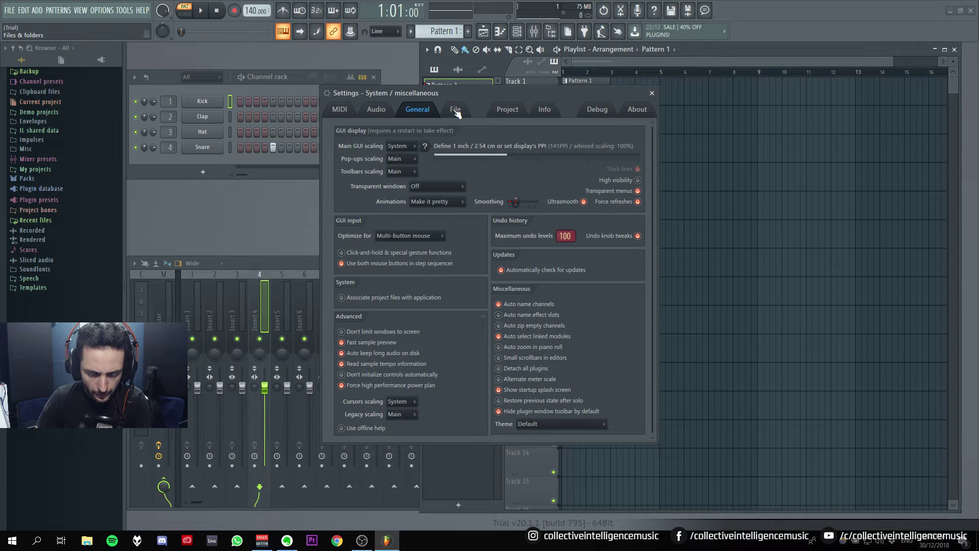
{"action": "left_click", "coordinate": [456, 110]}
{"action": "left_click", "coordinate": [507, 112]}
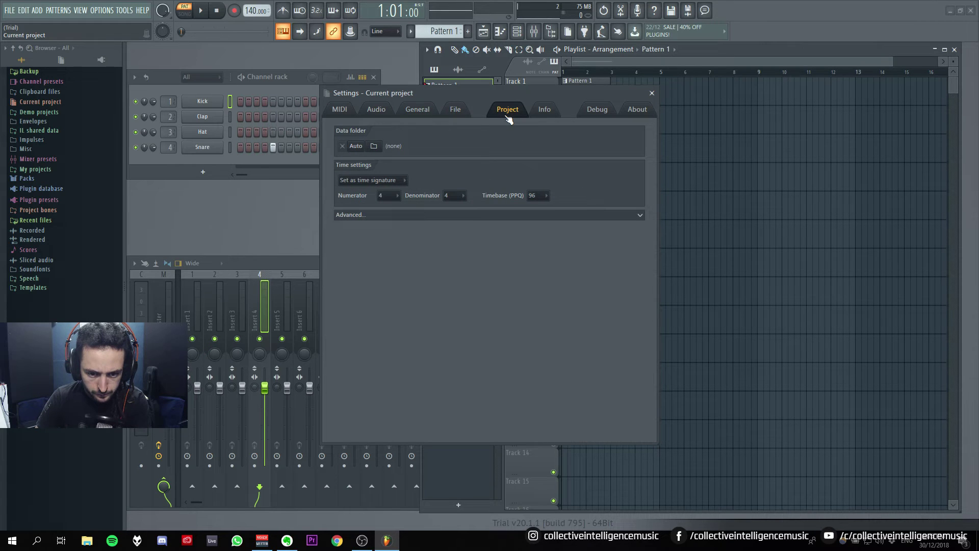
{"action": "left_click", "coordinate": [545, 112]}
{"action": "left_click", "coordinate": [594, 113]}
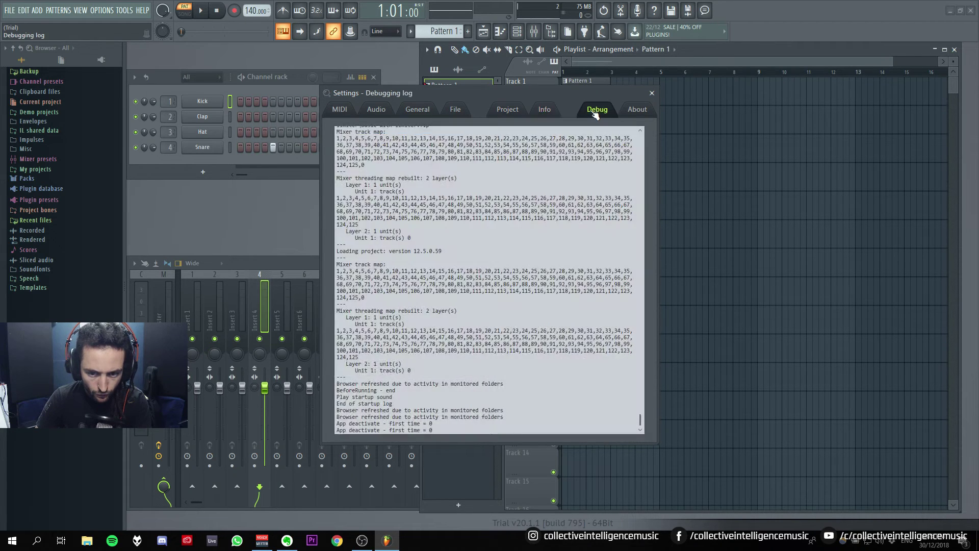
{"action": "left_click", "coordinate": [644, 115]}
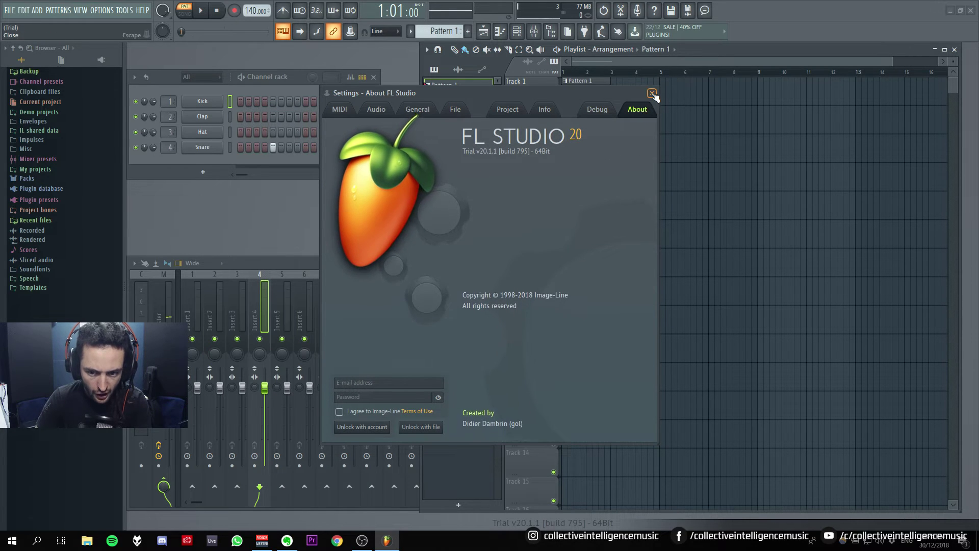
{"action": "left_click", "coordinate": [651, 93]}
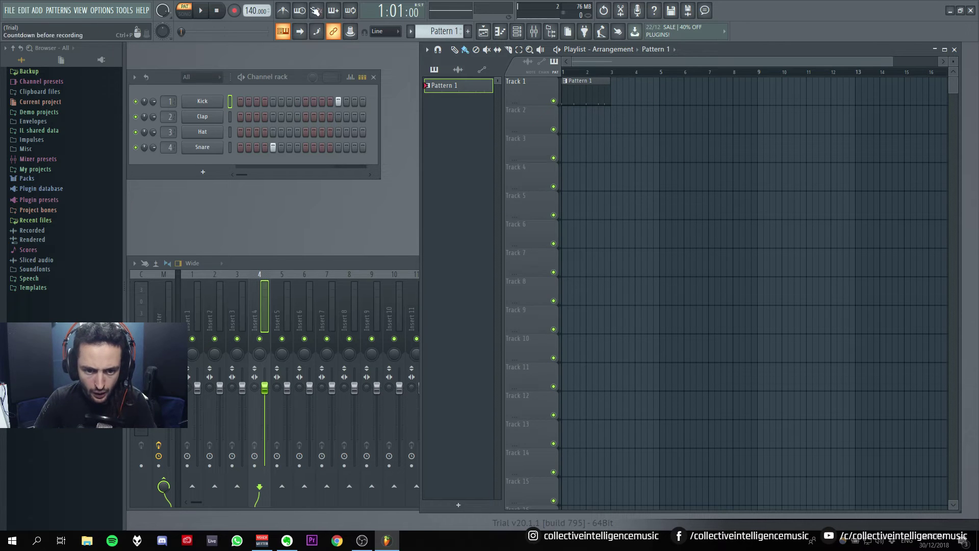
Play, pause and stop the song, then play it again from the start.
{"action": "left_click", "coordinate": [207, 11]}
{"action": "left_click", "coordinate": [204, 13]}
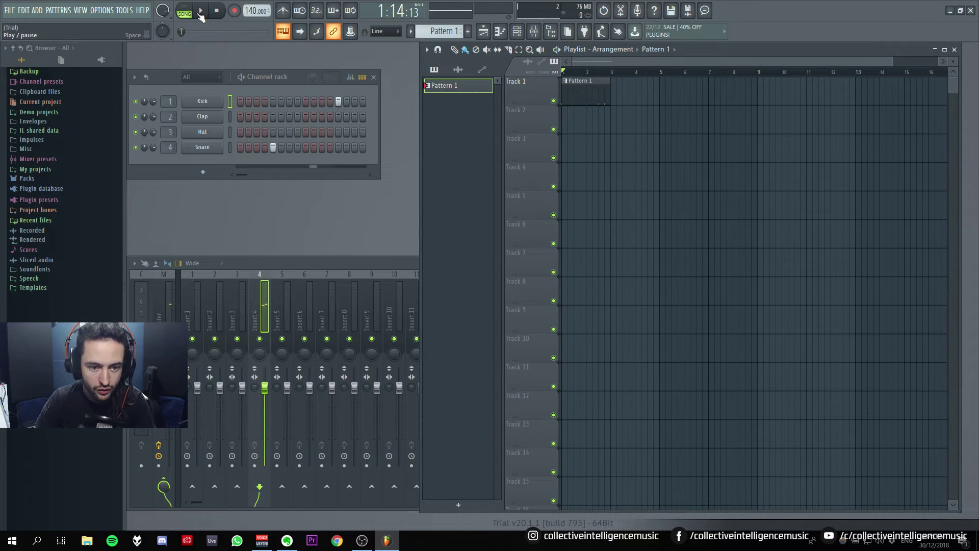
{"action": "left_click", "coordinate": [201, 15]}
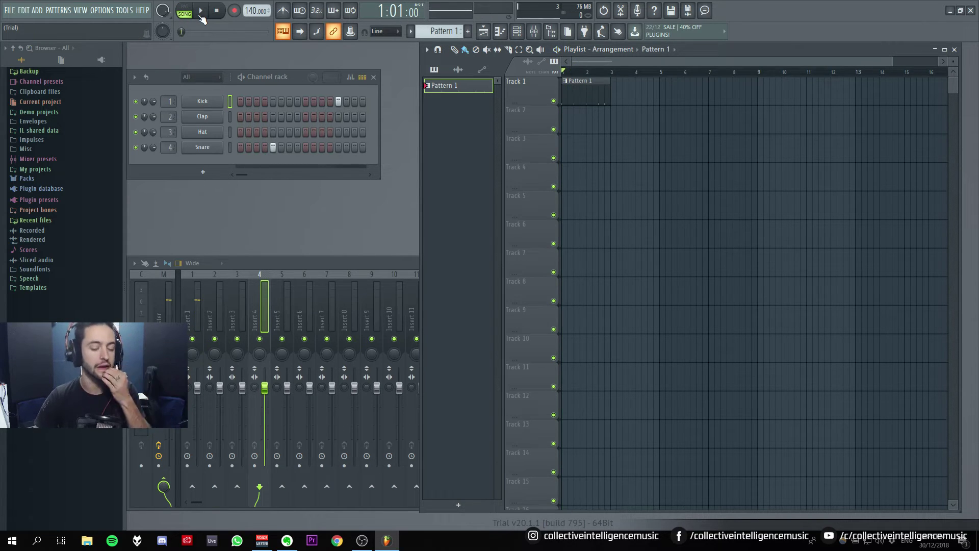
{"action": "left_click", "coordinate": [201, 15]}
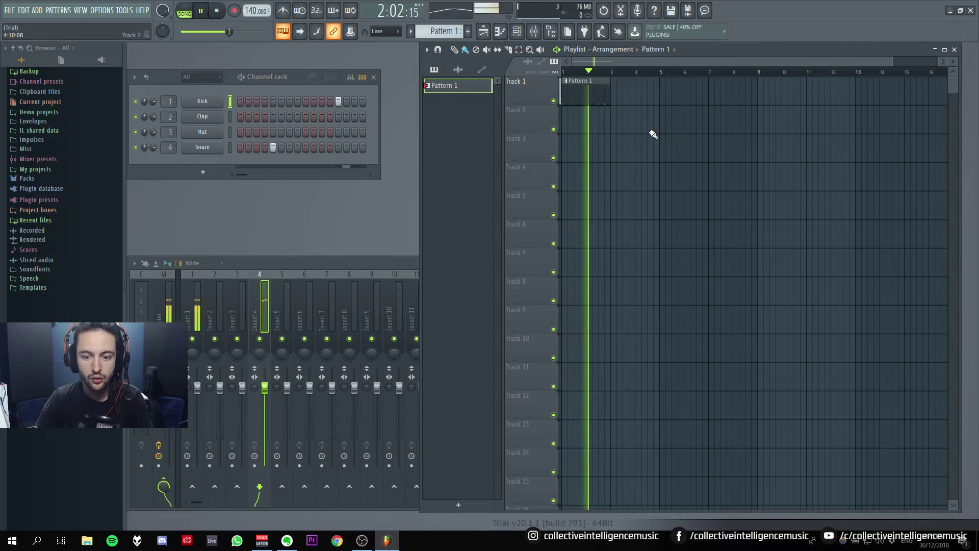
Inspect Pattern 1's Kick notes and the Snare settings, then close both windows.
{"action": "double_click", "coordinate": [591, 81]}
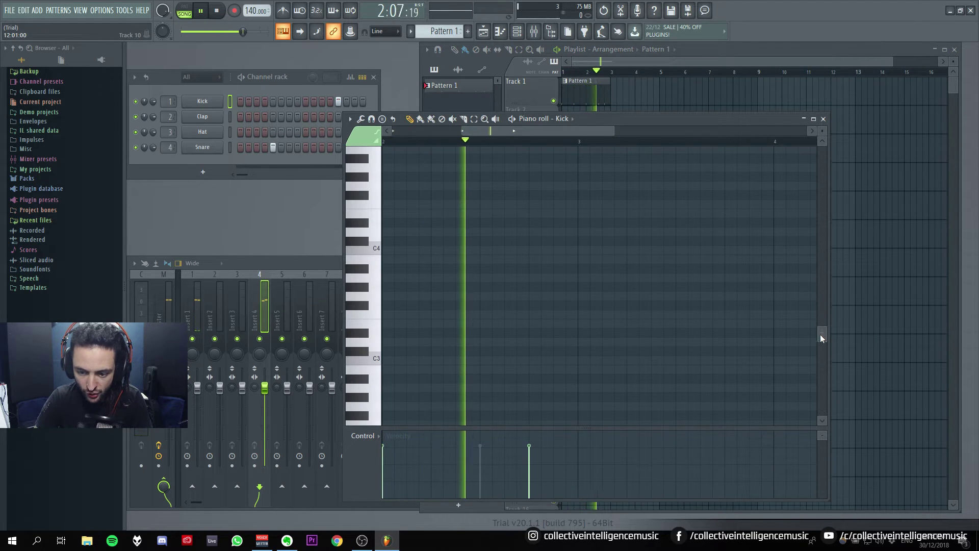
{"action": "left_click_drag", "start_coordinate": [821, 335], "coordinate": [843, 283]}
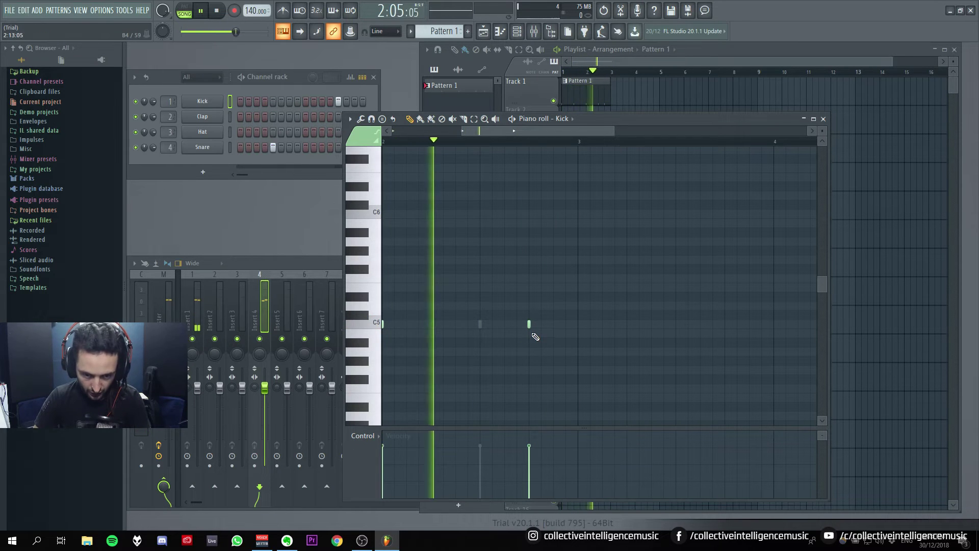
{"action": "left_click", "coordinate": [202, 147]}
{"action": "left_click_drag", "start_coordinate": [361, 170], "coordinate": [377, 189]}
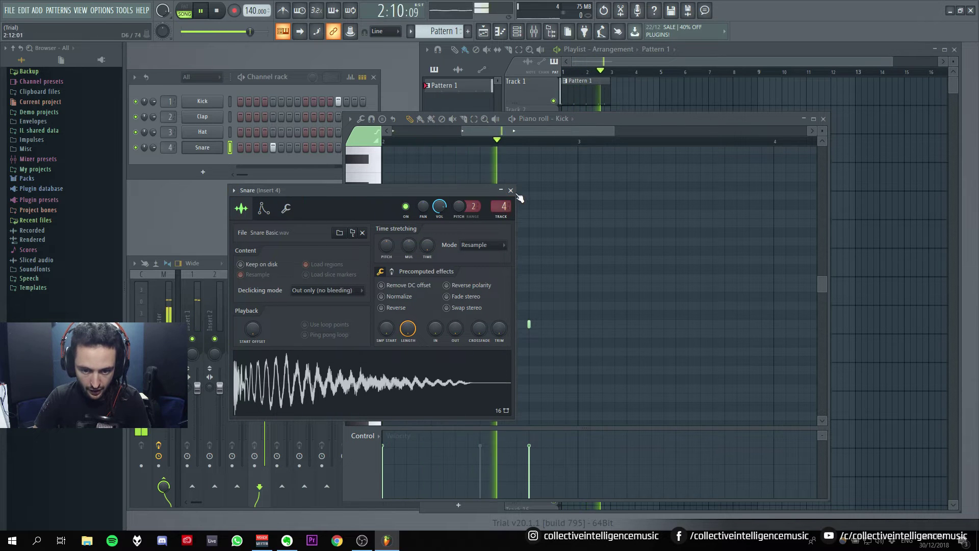
{"action": "left_click", "coordinate": [494, 186]}
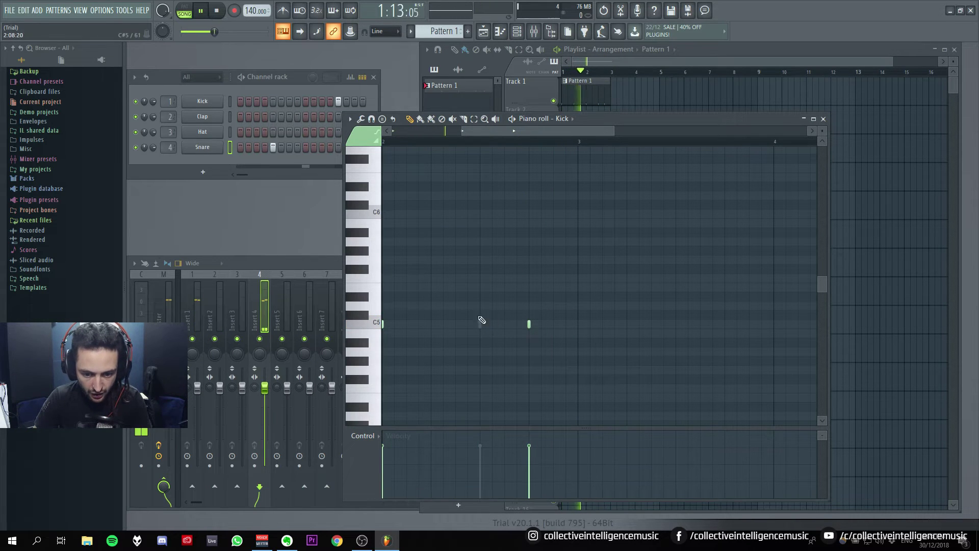
{"action": "left_click", "coordinate": [823, 118]}
Stop playback, view Insert 1 then Insert 4 in the mixer, and open the add-channel plugin list.
{"action": "key", "text": "space"}
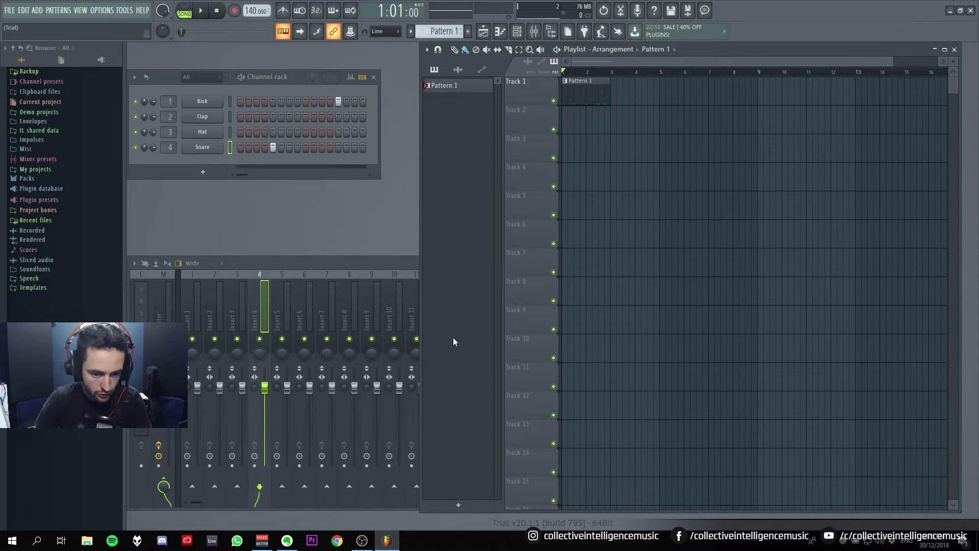
{"action": "key", "text": "space"}
{"action": "key", "text": "space"}
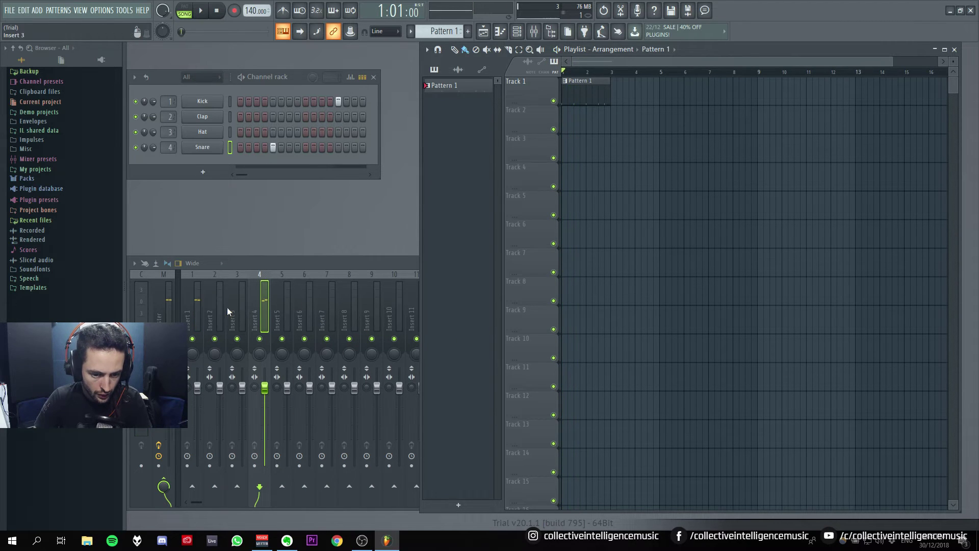
{"action": "key", "text": "space"}
{"action": "key", "text": "space"}
{"action": "left_click", "coordinate": [198, 287]}
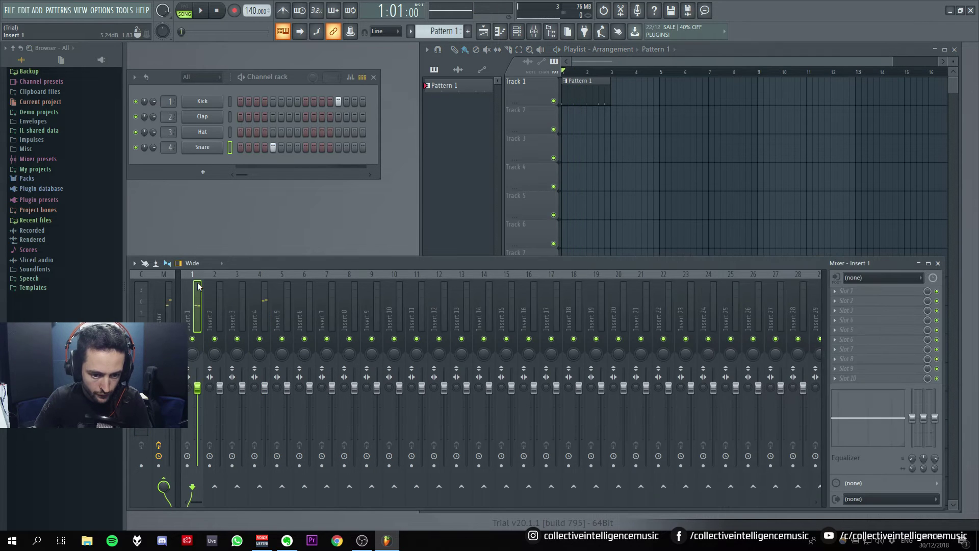
{"action": "left_click", "coordinate": [264, 277]}
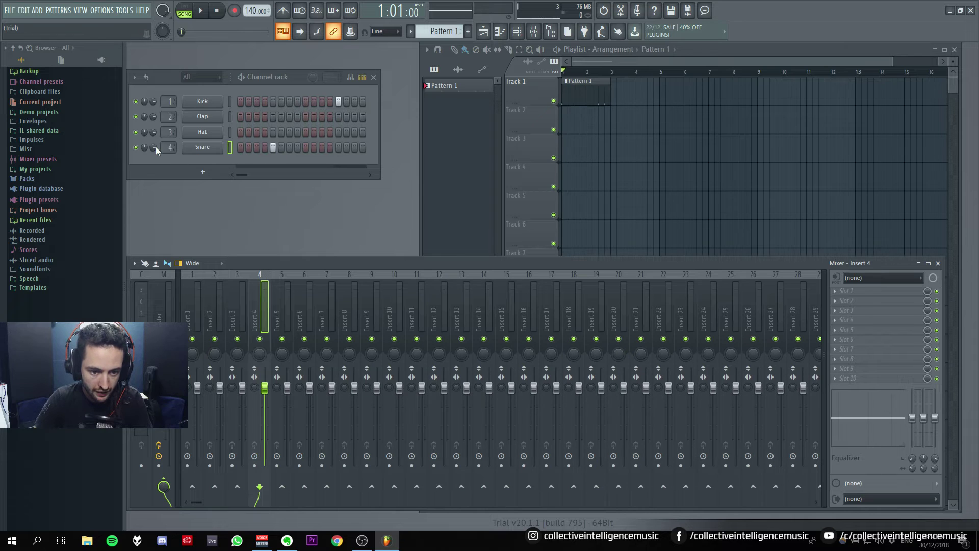
{"action": "left_click", "coordinate": [203, 173]}
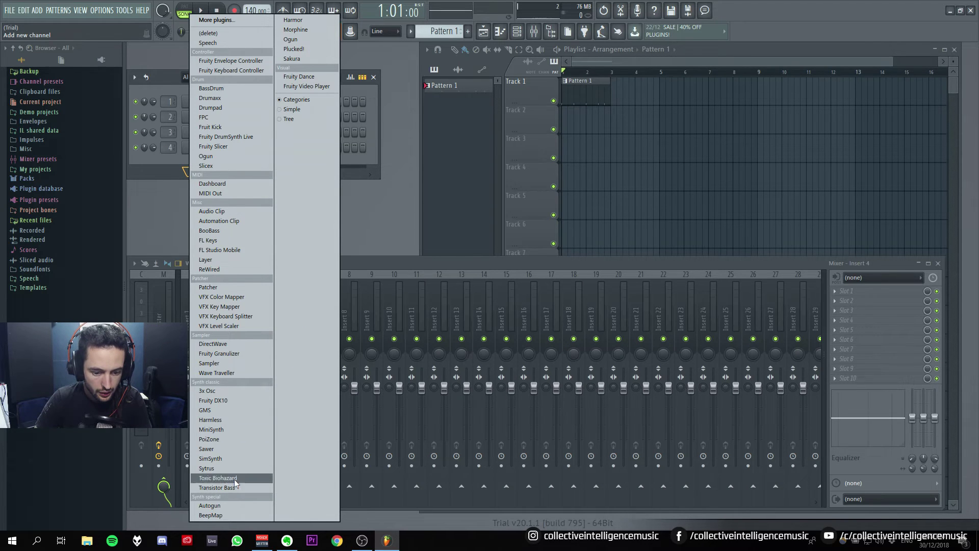
Add a Harmor channel, switch on its second step, and audition it during playback.
{"action": "left_click", "coordinate": [319, 21]}
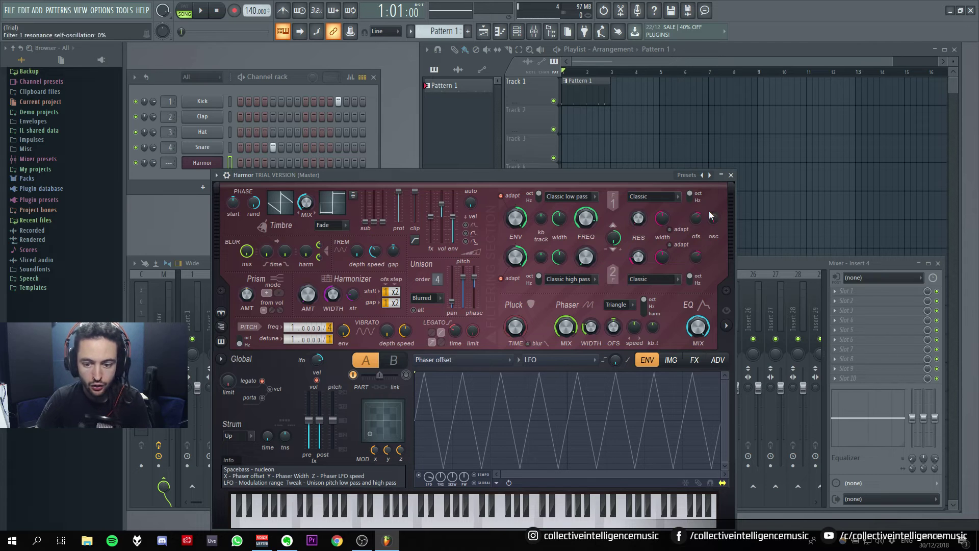
{"action": "left_click", "coordinate": [249, 162]}
{"action": "key", "text": "space"}
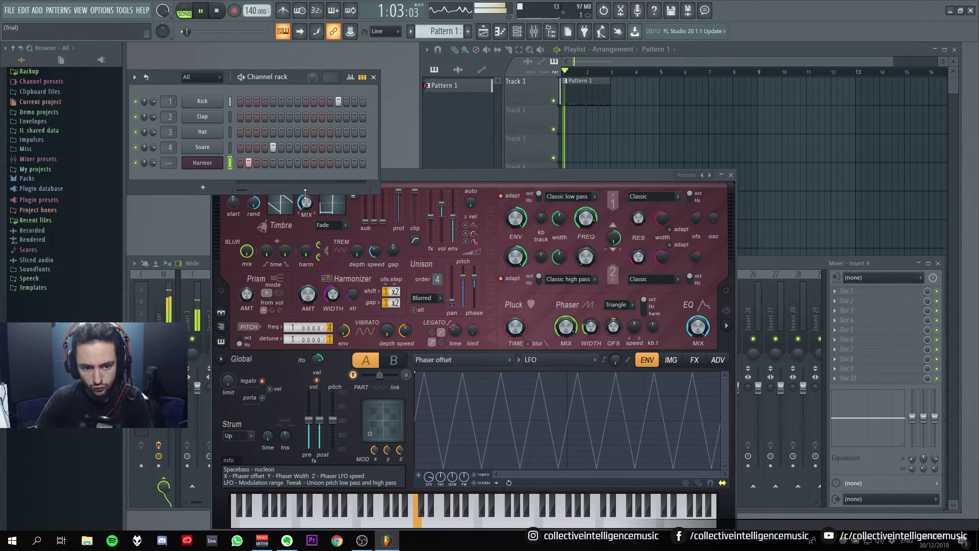
{"action": "left_click_drag", "start_coordinate": [438, 176], "coordinate": [577, 106]}
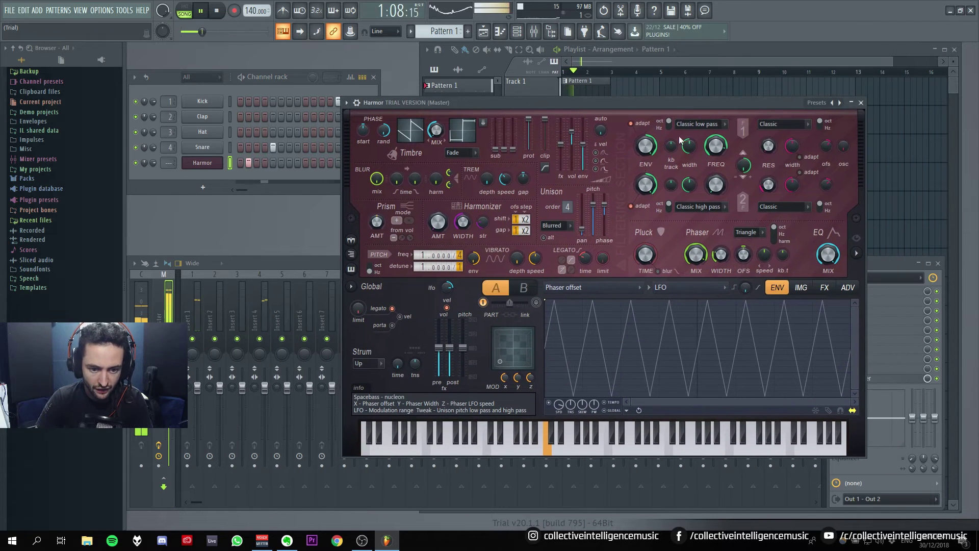
{"action": "left_click", "coordinate": [196, 177]}
{"action": "key", "text": "space"}
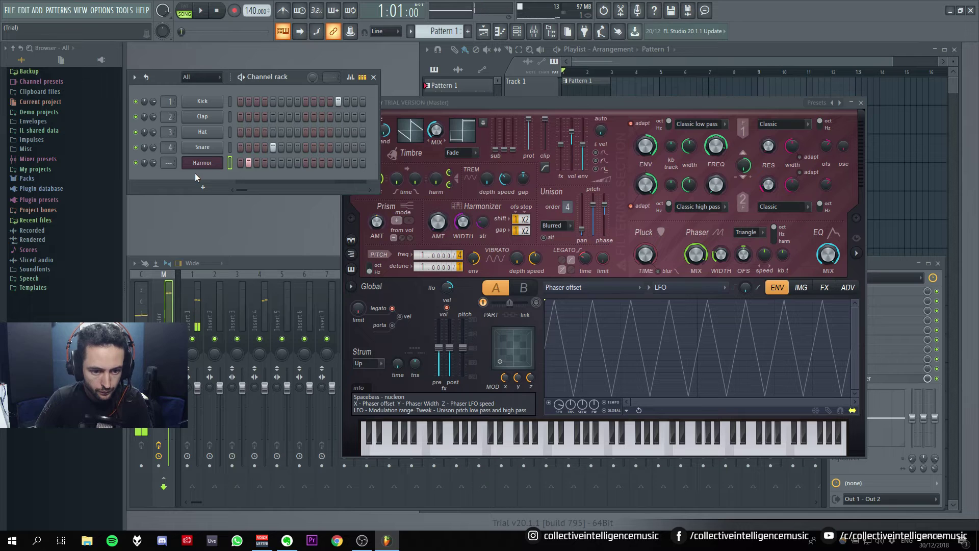
Route the Harmor channel to mixer Insert 5 and play it back briefly.
{"action": "double_click", "coordinate": [171, 163]}
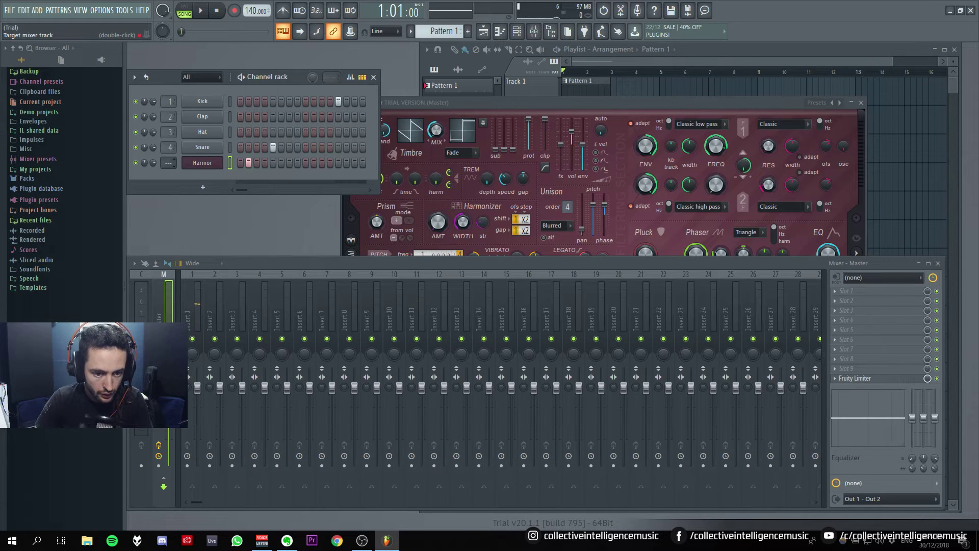
{"action": "mouse_move", "coordinate": [174, 166]}
{"action": "left_mouse_down"}
{"action": "mouse_move", "coordinate": [174, 153]}
{"action": "mouse_move", "coordinate": [174, 170]}
{"action": "mouse_move", "coordinate": [167, 163]}
{"action": "left_mouse_up"}
{"action": "key", "text": "space"}
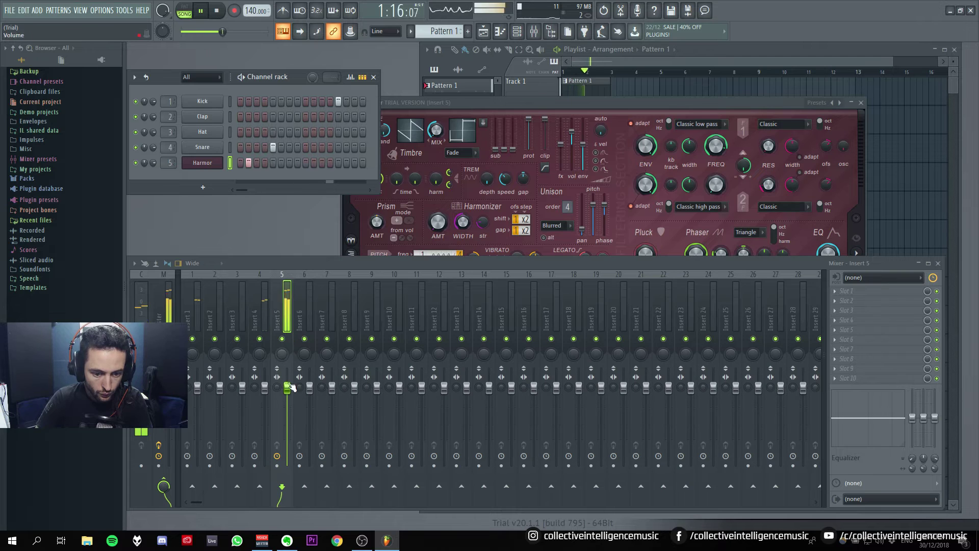
{"action": "key", "text": "space"}
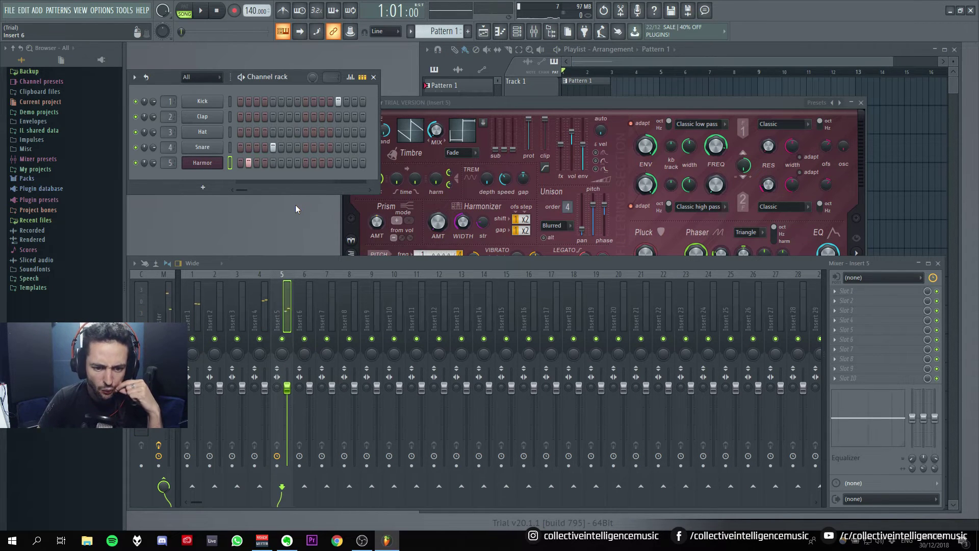
Audition Harmor step 5 on and off during playback, and switch off step 6.
{"action": "left_click", "coordinate": [273, 162]}
{"action": "key", "text": "space"}
{"action": "key", "text": "space"}
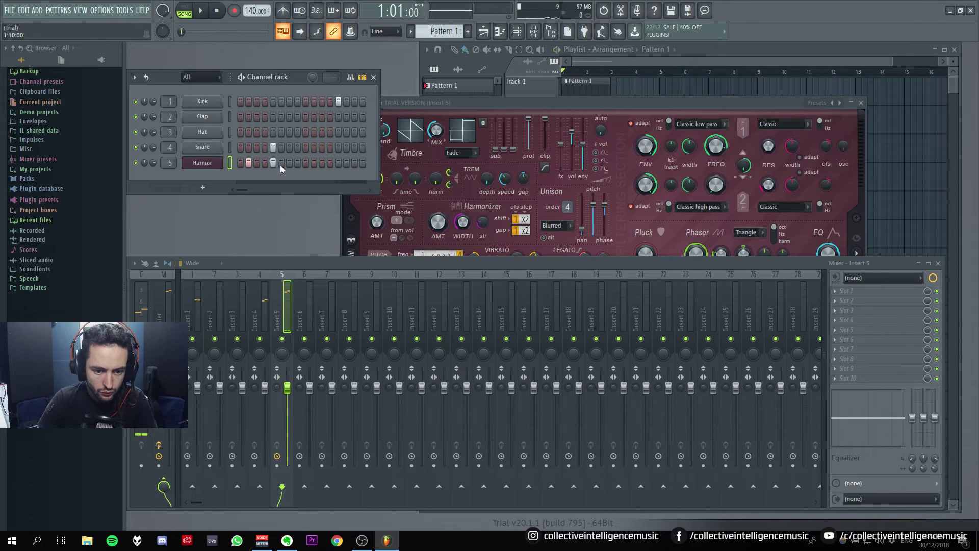
{"action": "left_click", "coordinate": [273, 162]}
{"action": "key", "text": "space"}
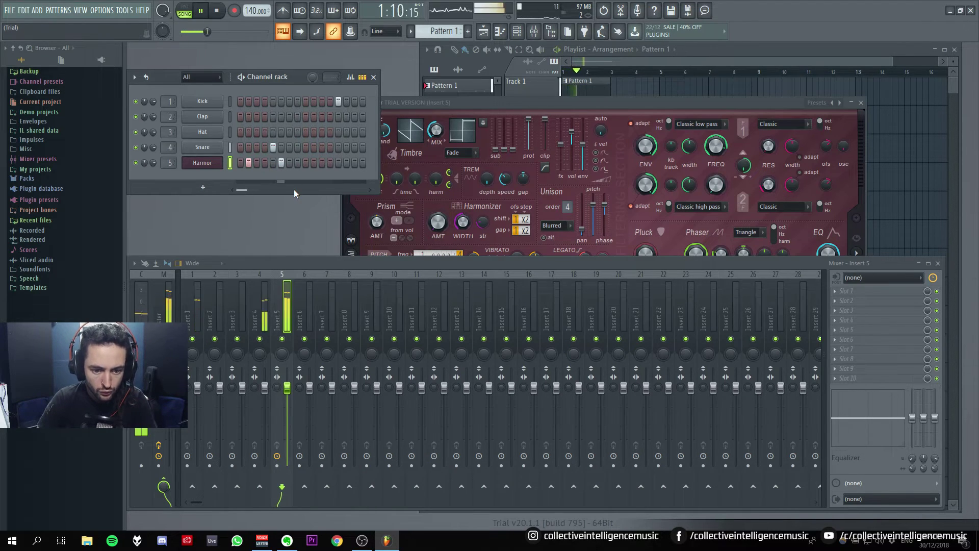
{"action": "left_click", "coordinate": [282, 162]}
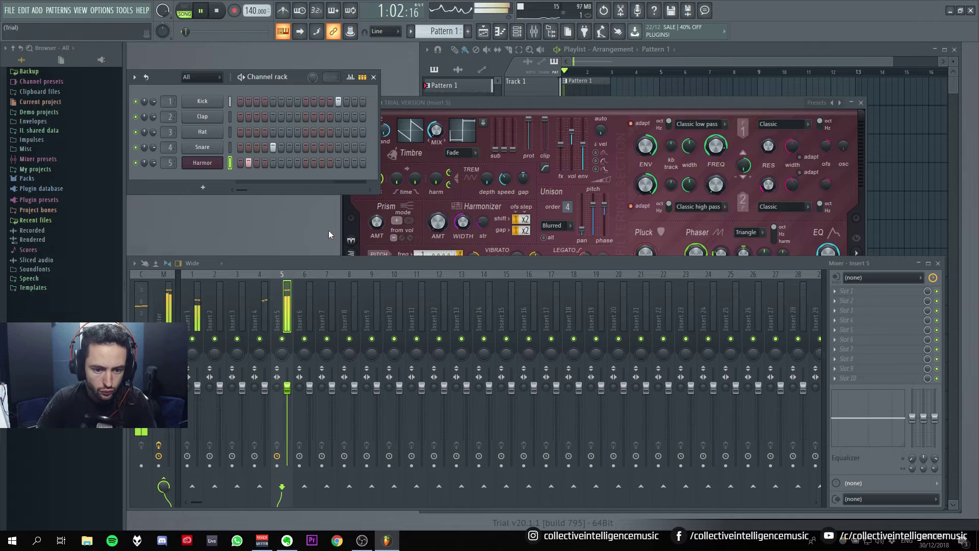
{"action": "key", "text": "space"}
Turn down the Insert 5 fader and bring the Harmor window forward, moved up-left.
{"action": "left_click_drag", "start_coordinate": [287, 387], "coordinate": [287, 411]}
{"action": "key", "text": "space"}
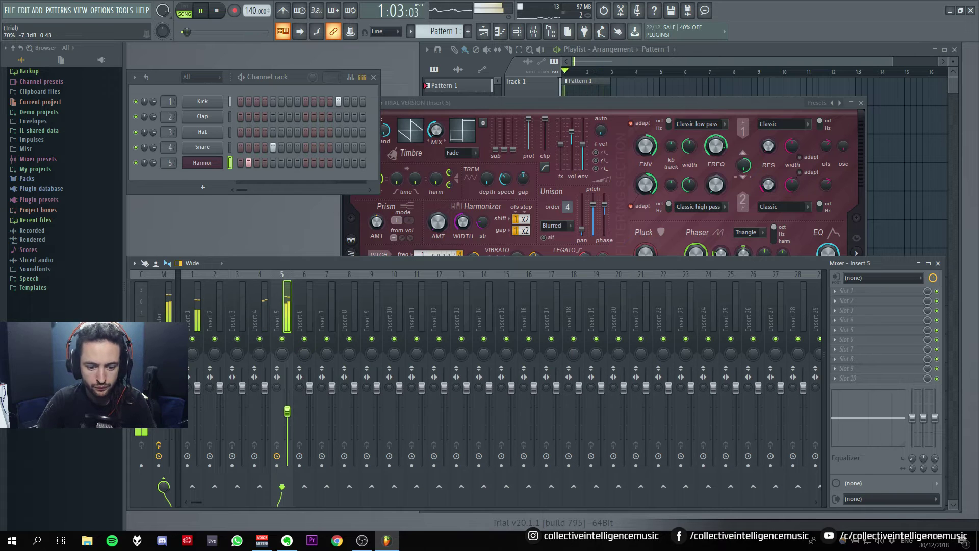
{"action": "left_click", "coordinate": [638, 104]}
{"action": "left_click_drag", "start_coordinate": [638, 104], "coordinate": [575, 72]}
{"action": "key", "text": "space"}
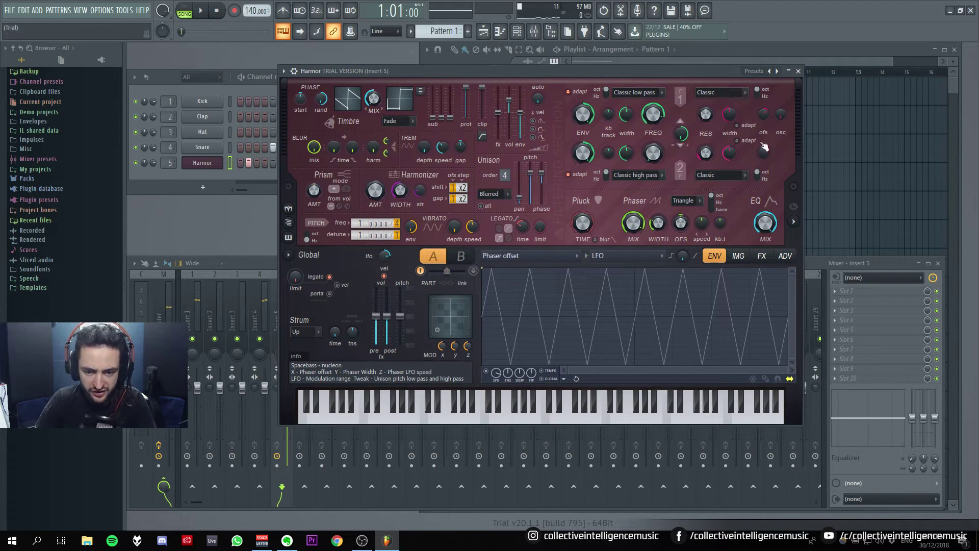
Step Harmor's presets past Chip and Cubist to Cubist 2, auditioning, then close its window.
{"action": "left_click", "coordinate": [777, 71]}
{"action": "key", "text": "space"}
{"action": "left_click", "coordinate": [777, 71]}
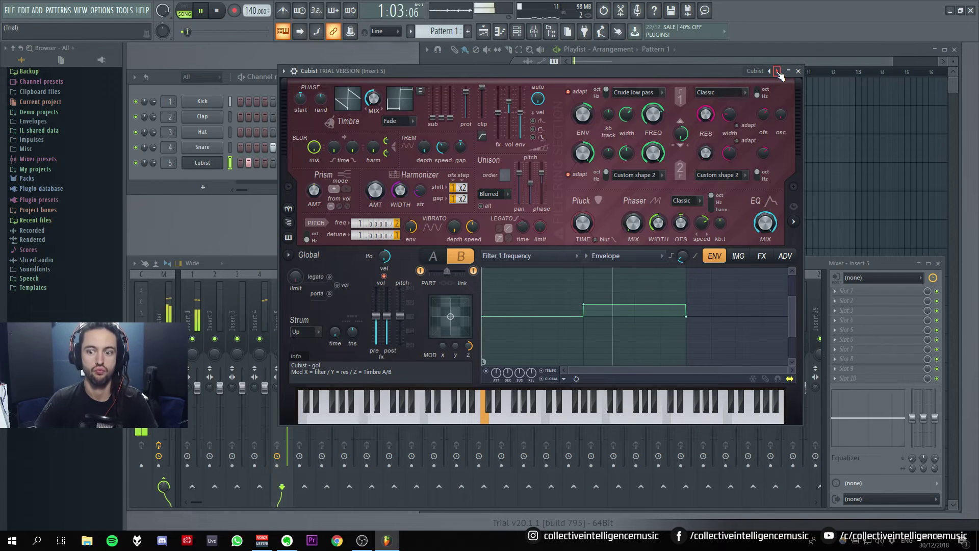
{"action": "key", "text": "space"}
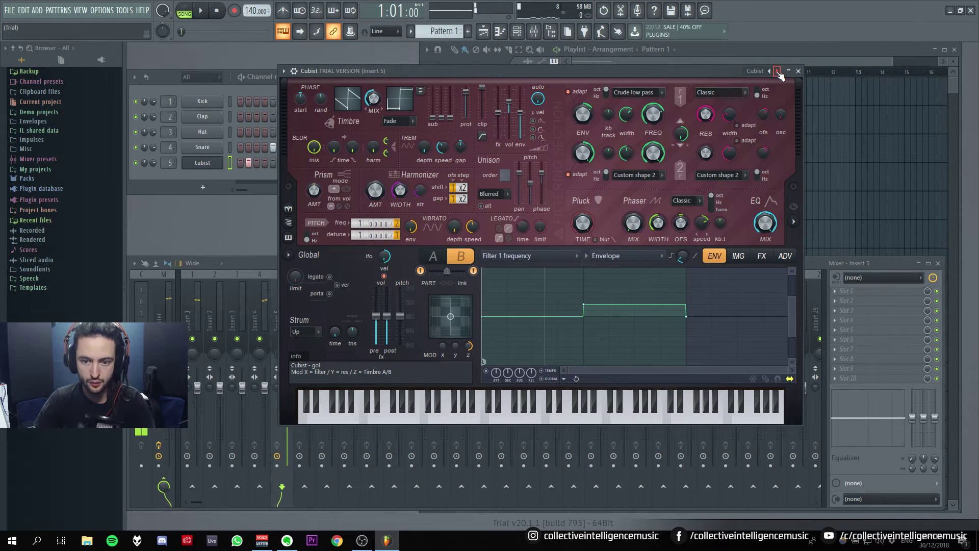
{"action": "left_click", "coordinate": [777, 71]}
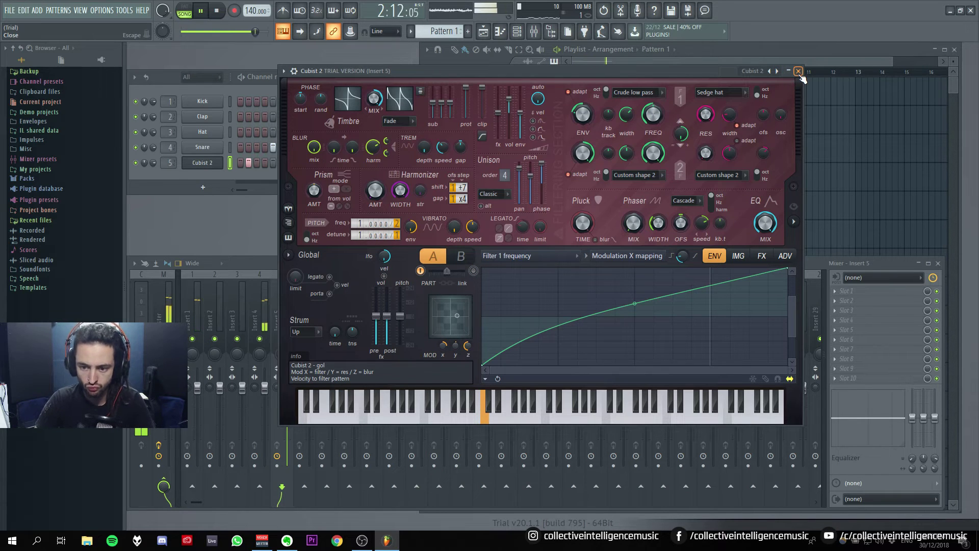
{"action": "left_click", "coordinate": [798, 71]}
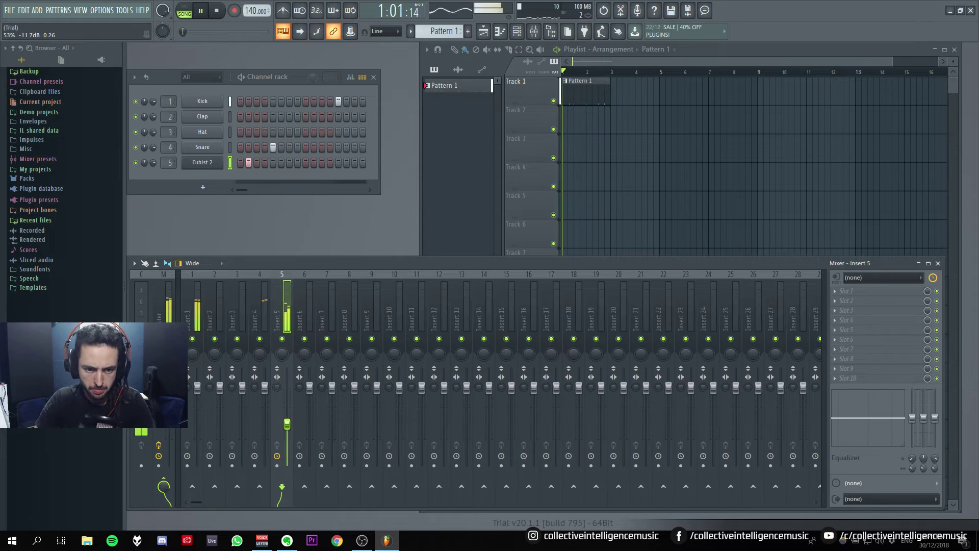
Stop playback and reopen the Cubist 2 plugin window.
{"action": "key", "text": "space"}
{"action": "left_click", "coordinate": [209, 163]}
{"action": "left_click", "coordinate": [210, 162]}
{"action": "left_click", "coordinate": [208, 163]}
Rename the Cubist 2 channel to GOALEAD and close its plugin window.
{"action": "right_click", "coordinate": [206, 163]}
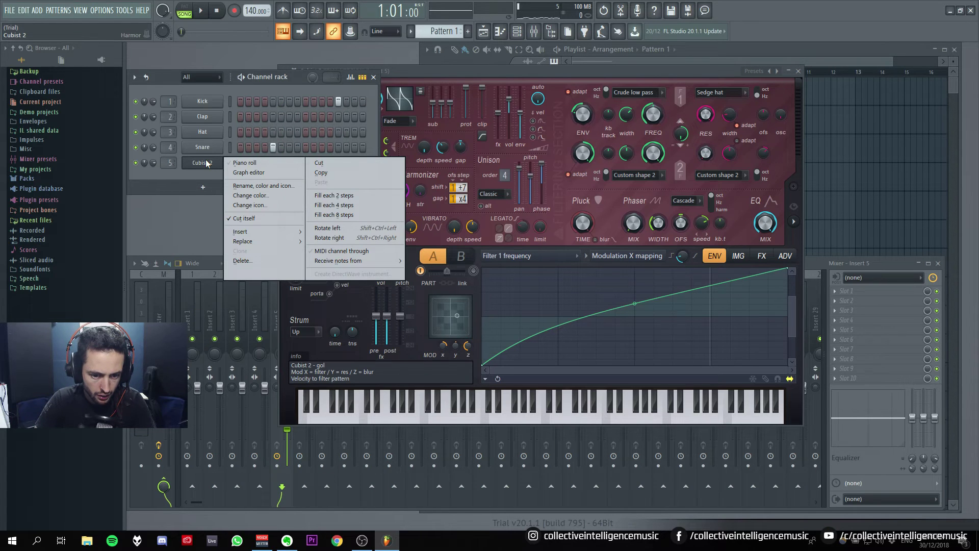
{"action": "left_click", "coordinate": [245, 185]}
{"action": "type", "text": "GOALEAD"}
{"action": "key", "text": "Return"}
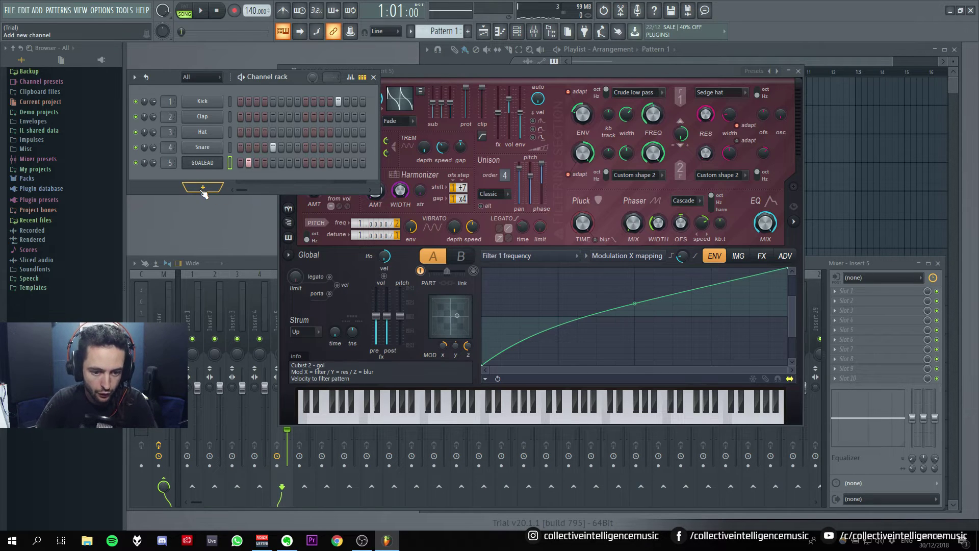
{"action": "left_click", "coordinate": [798, 71]}
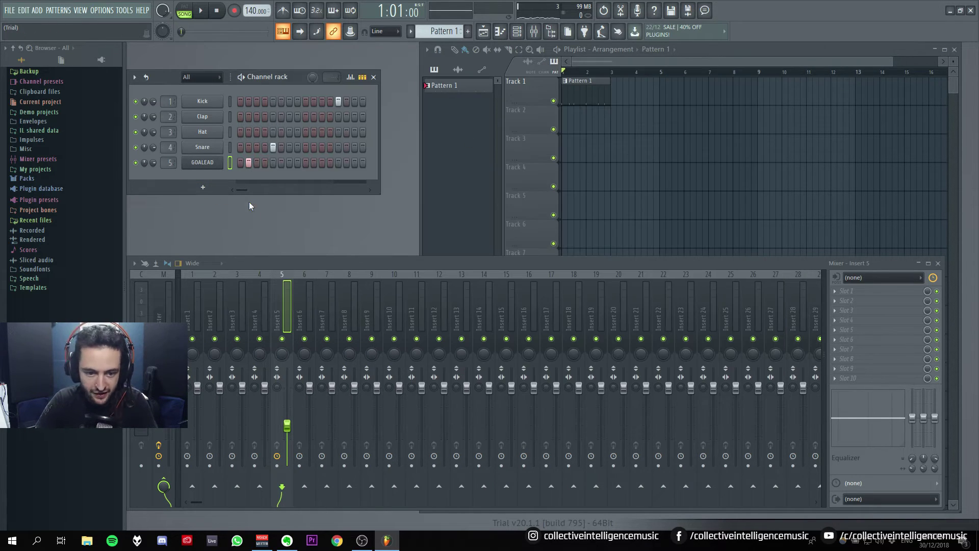
Add a Sytrus channel to the rack and set its target mixer track to 6.
{"action": "left_click", "coordinate": [202, 189]}
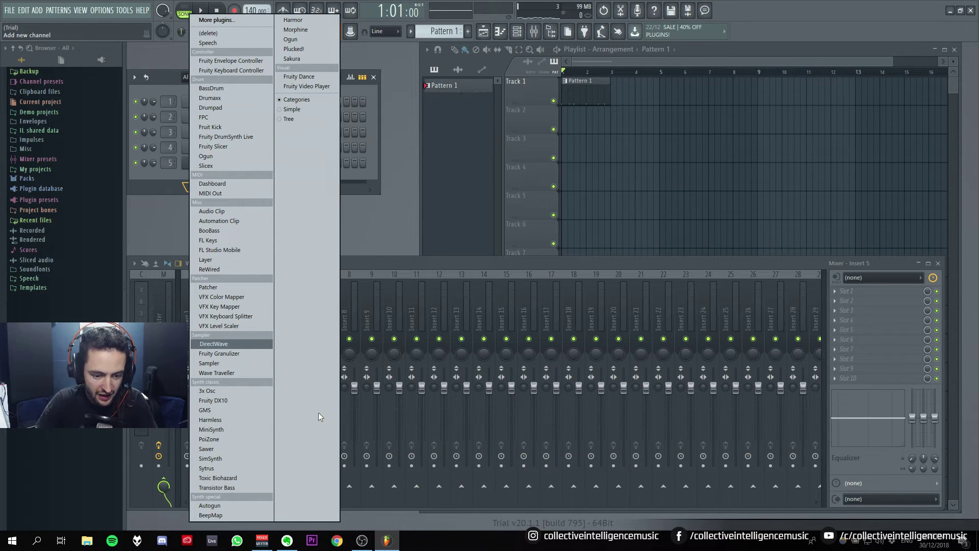
{"action": "left_click", "coordinate": [222, 469]}
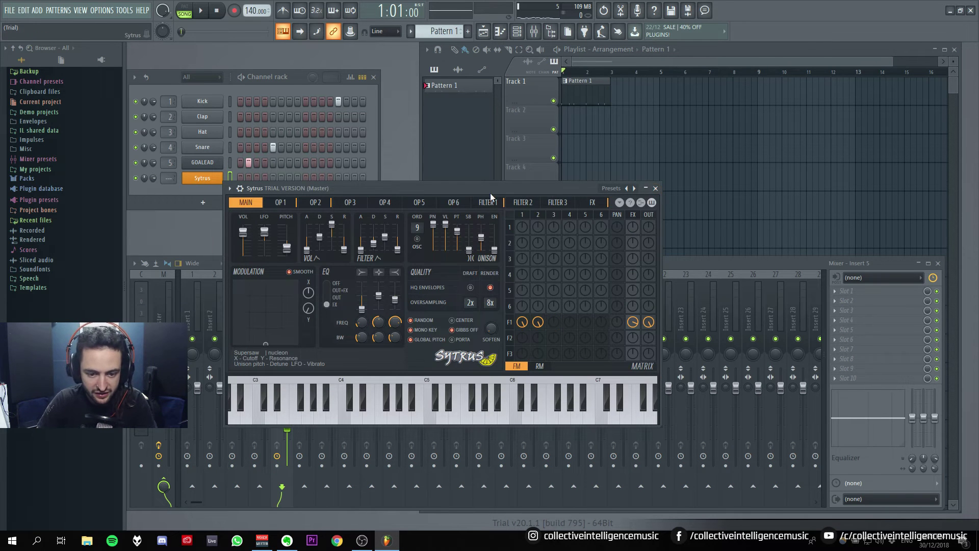
{"action": "left_click_drag", "start_coordinate": [485, 193], "coordinate": [560, 215]}
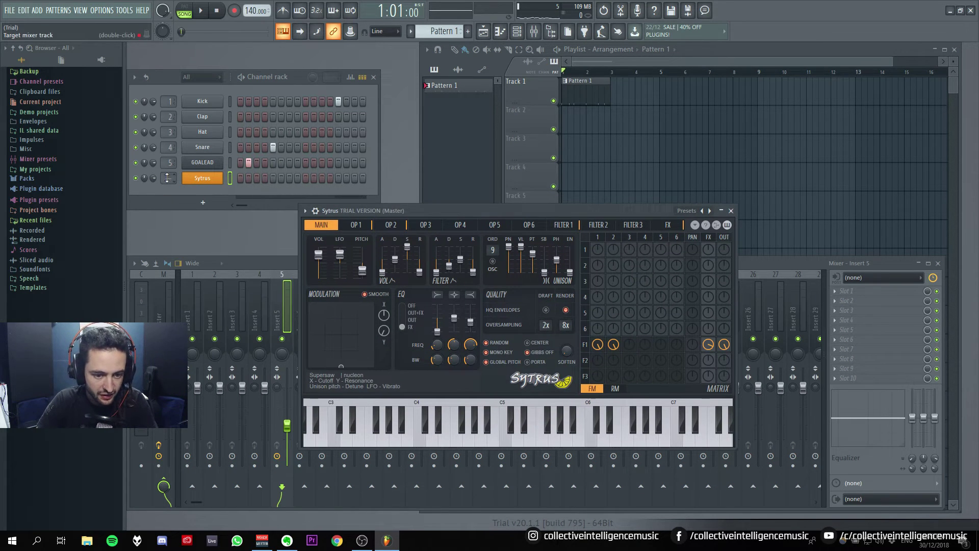
{"action": "left_click_drag", "start_coordinate": [167, 177], "coordinate": [167, 186]}
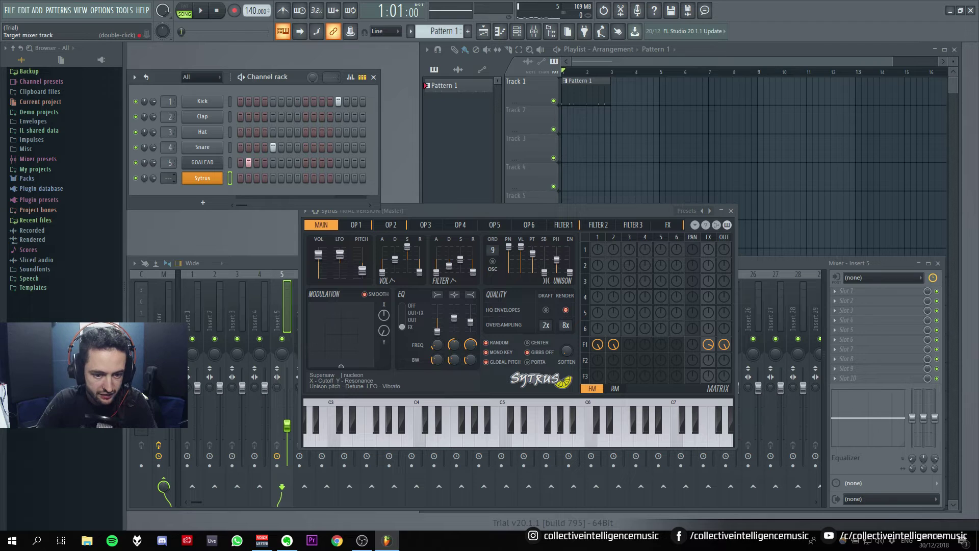
{"action": "scroll", "coordinate": [168, 177], "scroll_direction": "up", "scroll_amount": 6}
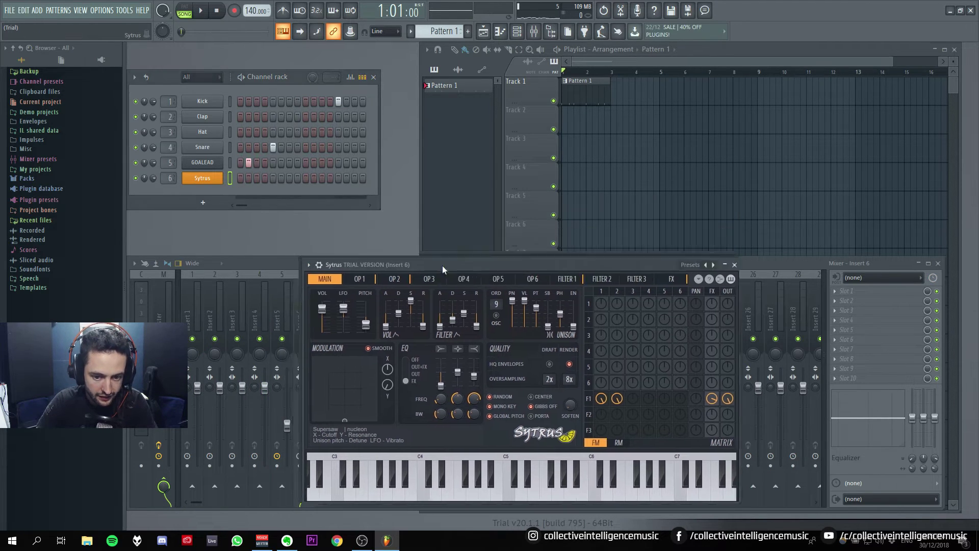
Reposition the Sytrus window and start the pattern playing.
{"action": "left_click_drag", "start_coordinate": [453, 268], "coordinate": [461, 161]}
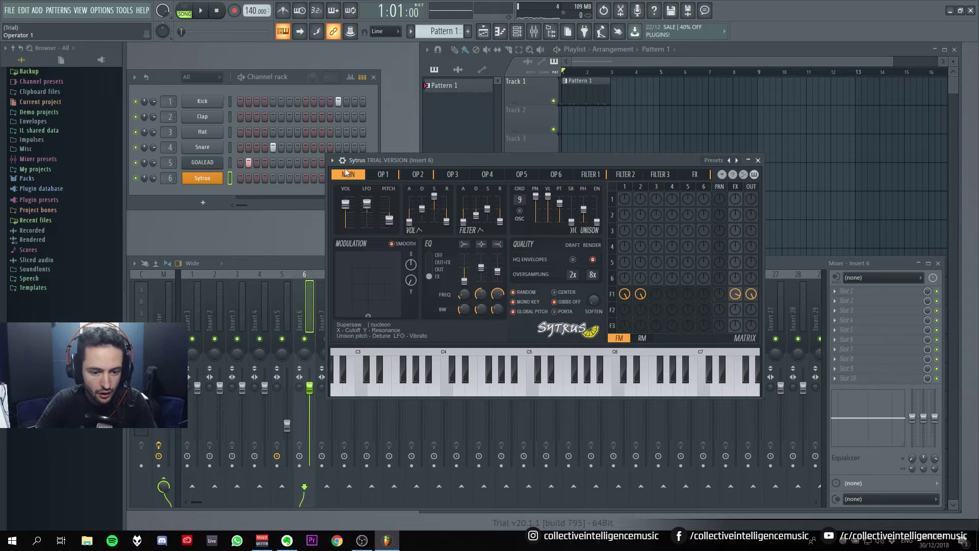
{"action": "left_click_drag", "start_coordinate": [365, 160], "coordinate": [401, 250]}
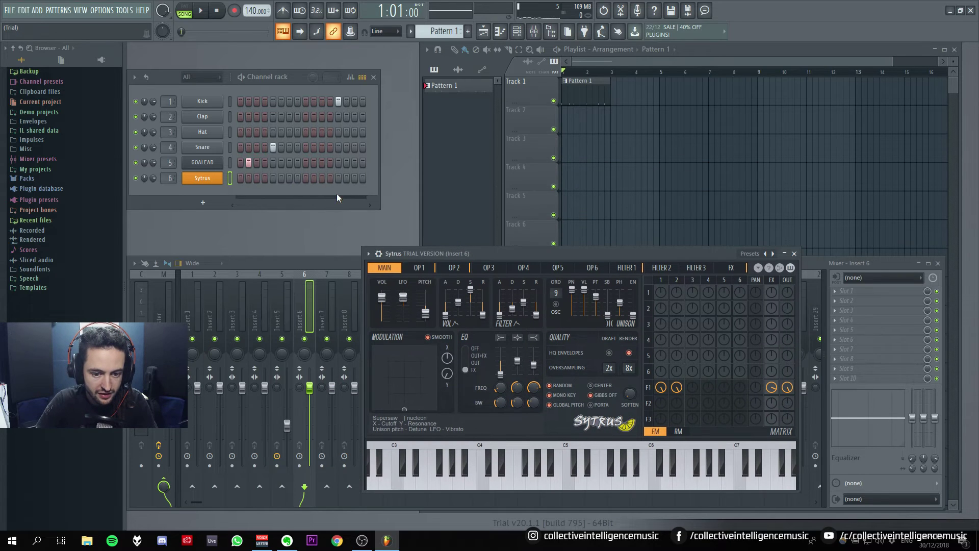
{"action": "left_click_drag", "start_coordinate": [311, 198], "coordinate": [230, 198]}
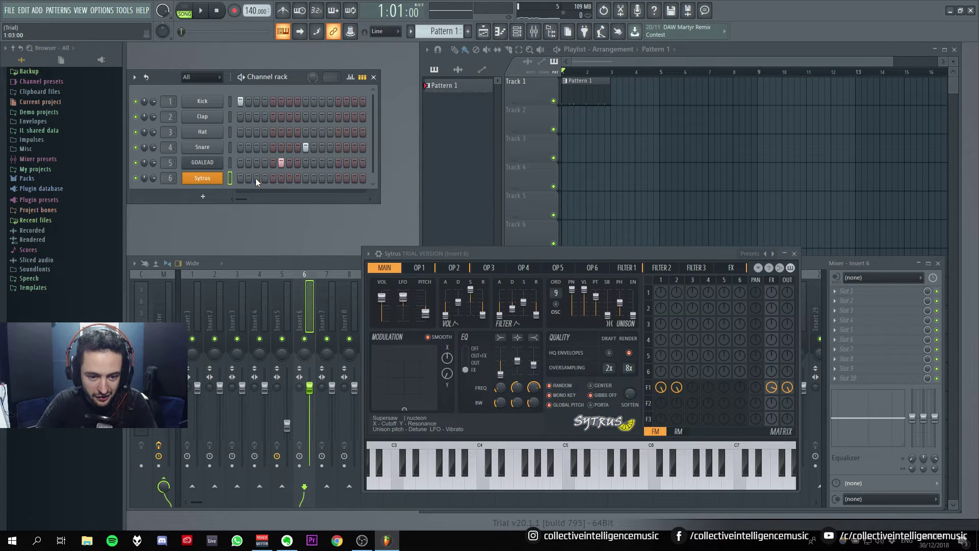
{"action": "key", "text": "space"}
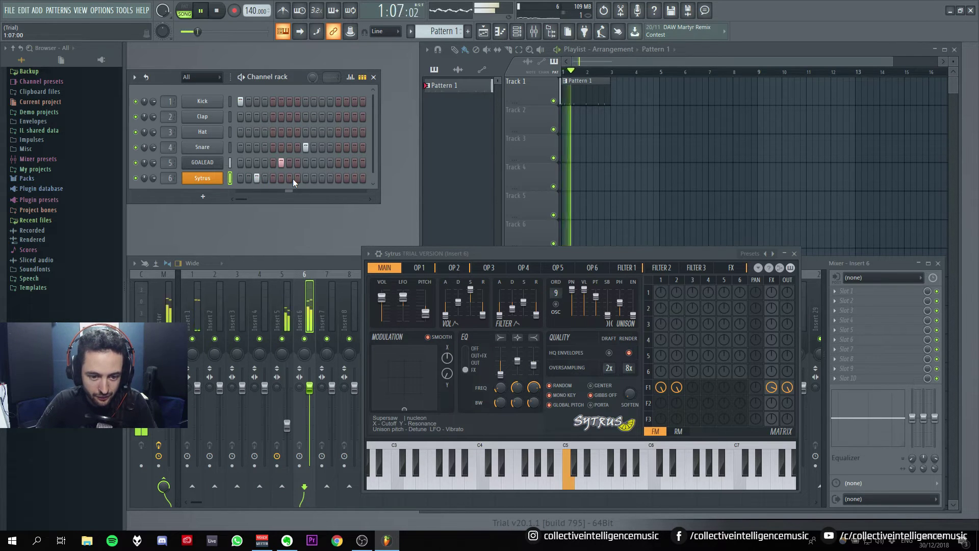
Rework the Sytrus steps, trying steps 11, 12 and 13, ending with a hit on 15.
{"action": "left_click", "coordinate": [321, 178]}
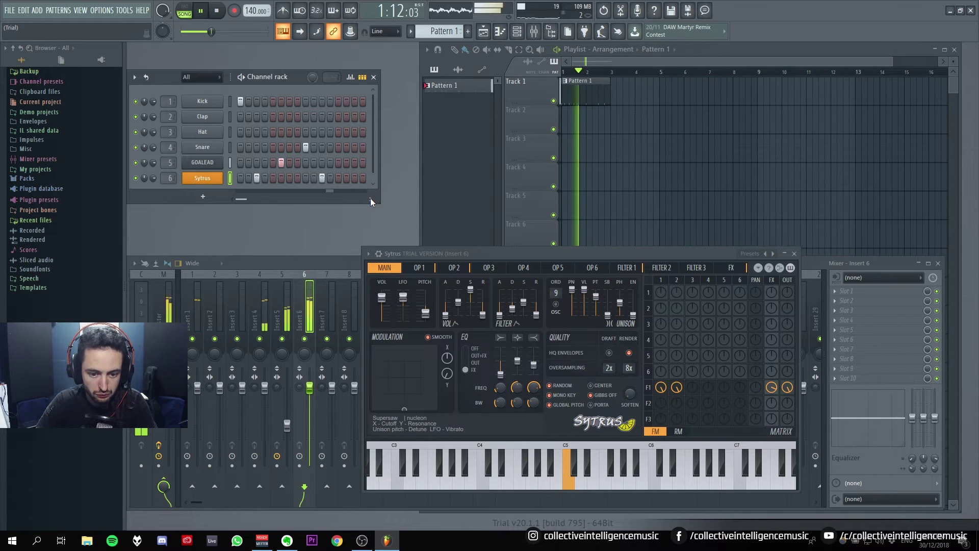
{"action": "left_click", "coordinate": [322, 178]}
{"action": "left_click", "coordinate": [338, 178]}
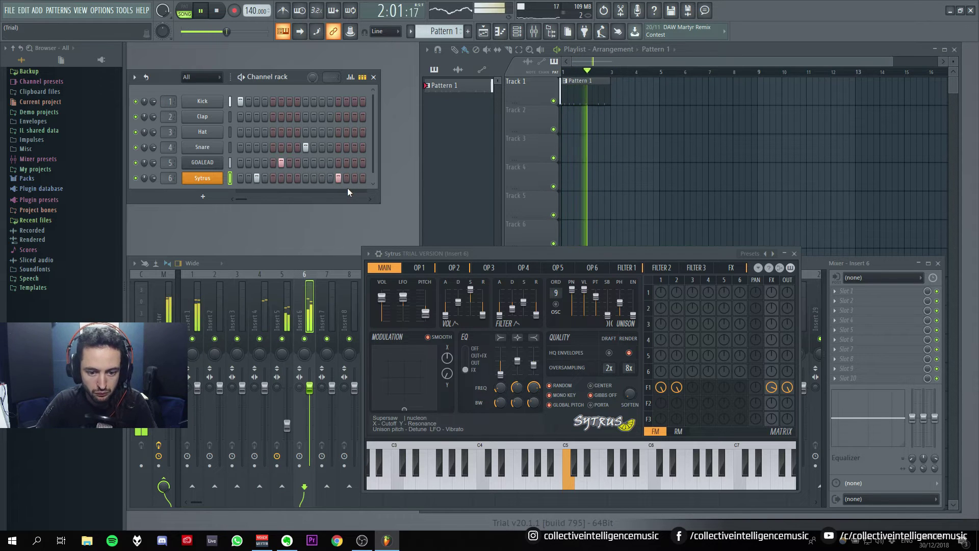
{"action": "left_click", "coordinate": [330, 178]}
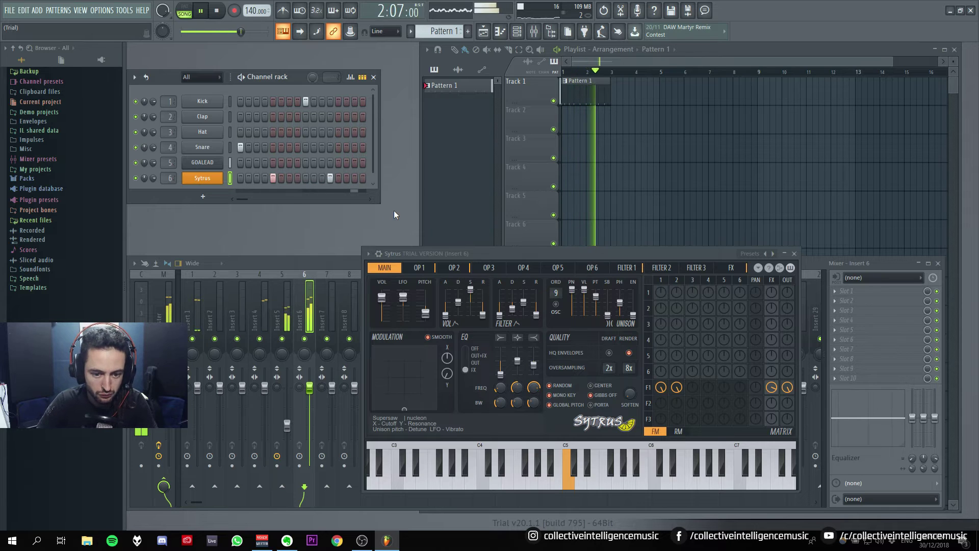
{"action": "left_click", "coordinate": [332, 181]}
{"action": "left_click", "coordinate": [338, 178]}
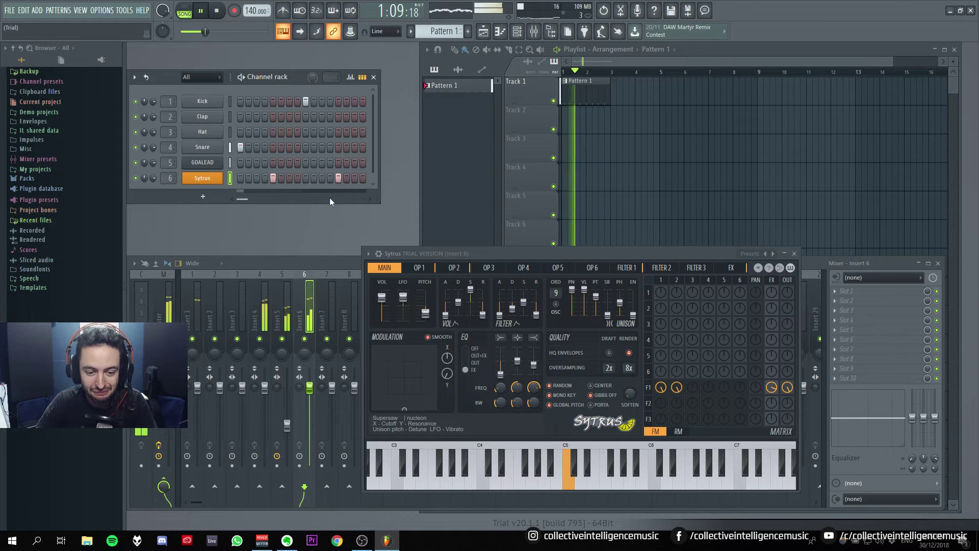
{"action": "left_click", "coordinate": [339, 179]}
{"action": "left_click", "coordinate": [356, 179]}
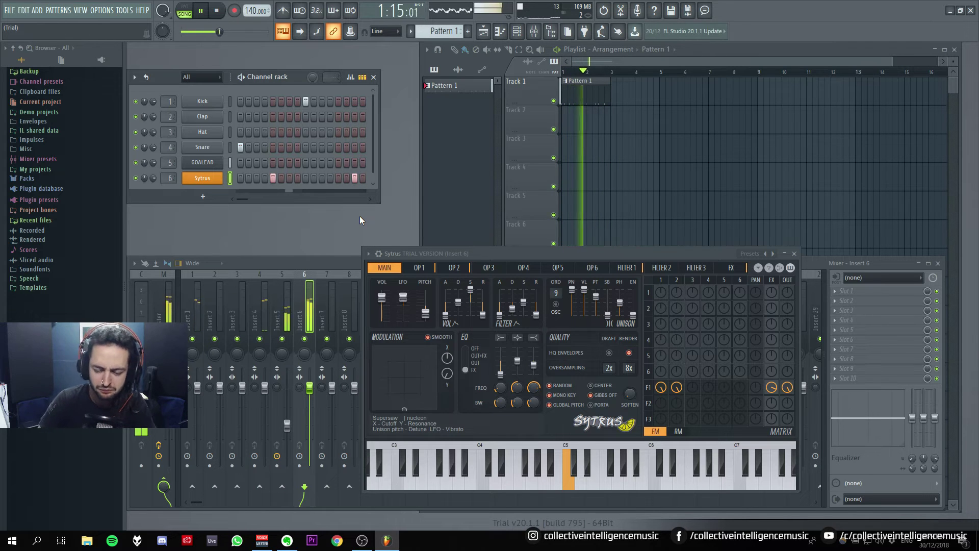
Lower the Insert 6 fader, stop playback, and bring the Playlist forward.
{"action": "left_click_drag", "start_coordinate": [445, 256], "coordinate": [534, 231]}
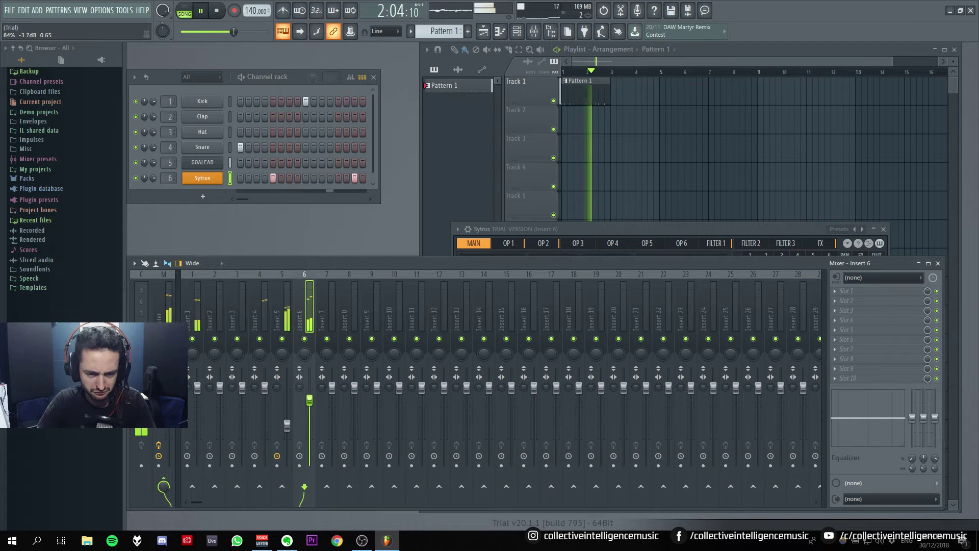
{"action": "left_click_drag", "start_coordinate": [309, 392], "coordinate": [309, 405]}
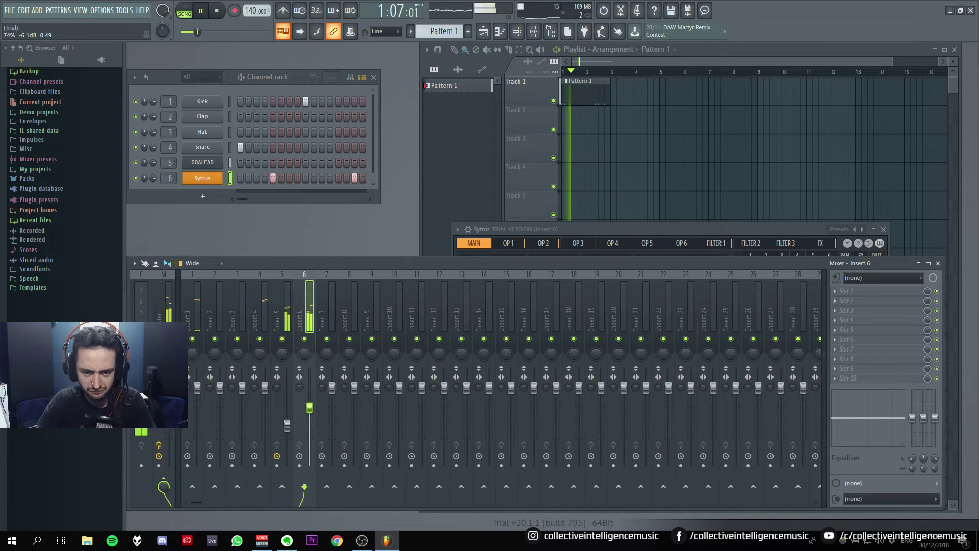
{"action": "left_click", "coordinate": [659, 229]}
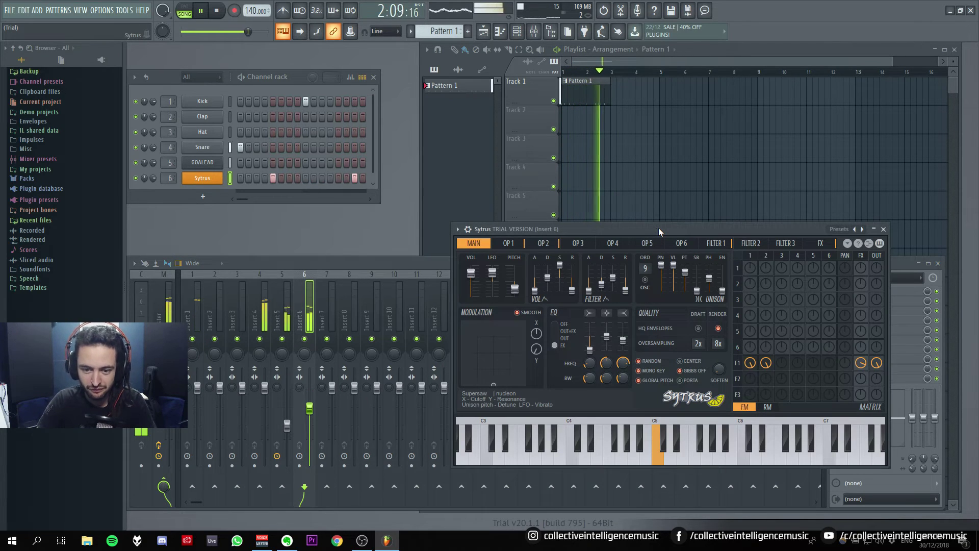
{"action": "key", "text": "space"}
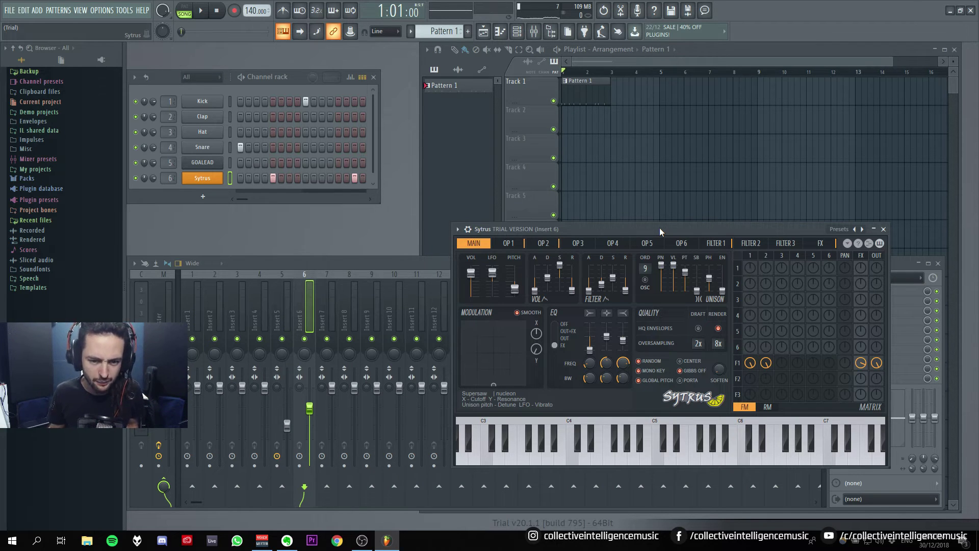
{"action": "left_click", "coordinate": [523, 92]}
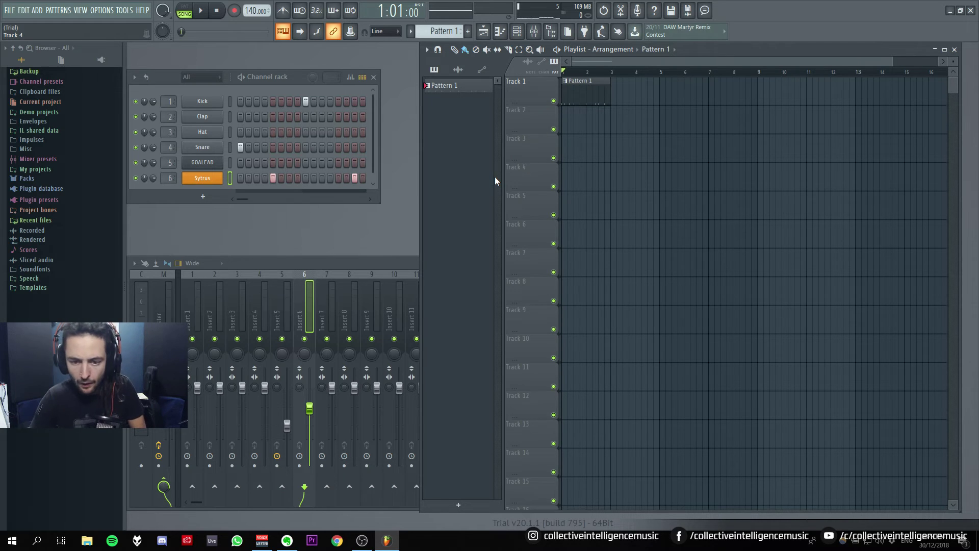
{"action": "right_click", "coordinate": [528, 113]}
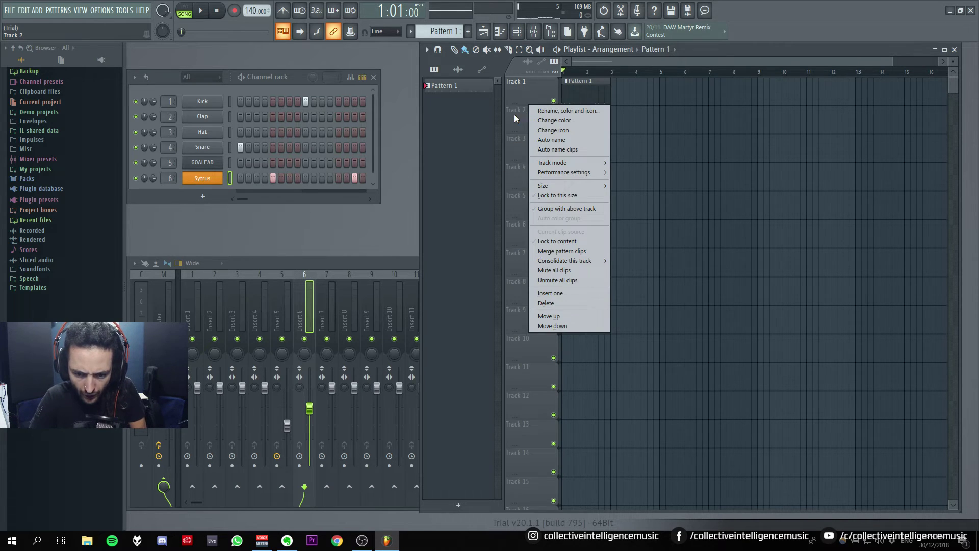
{"action": "left_click", "coordinate": [514, 114]}
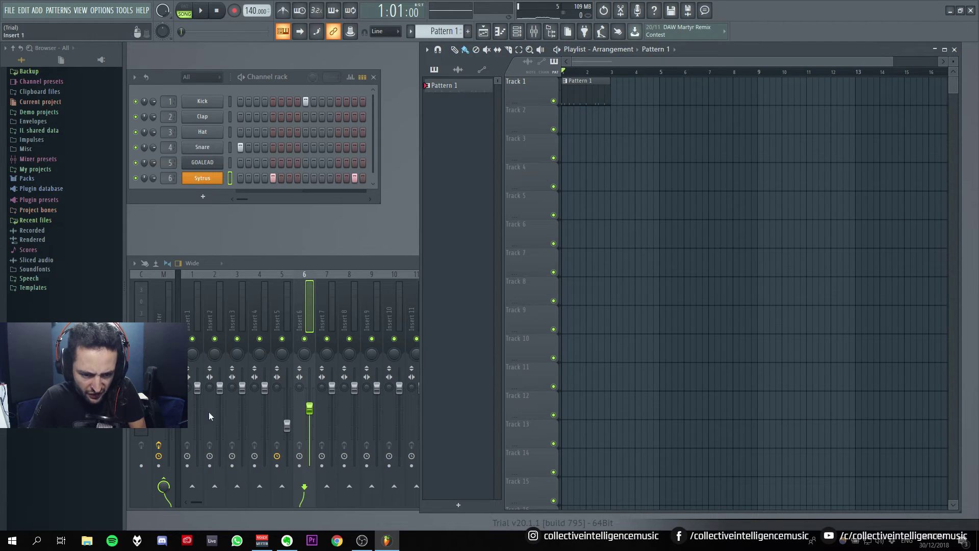
{"action": "double_click", "coordinate": [577, 85]}
{"action": "mouse_move", "coordinate": [822, 286]}
{"action": "left_mouse_down"}
{"action": "mouse_move", "coordinate": [824, 358]}
{"action": "mouse_move", "coordinate": [823, 283]}
{"action": "left_mouse_up"}
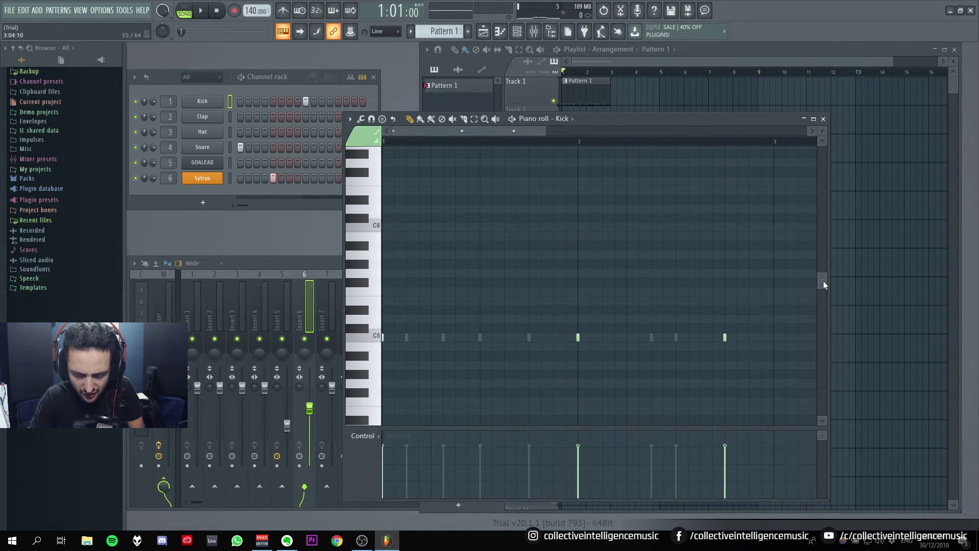
{"action": "key", "text": "space"}
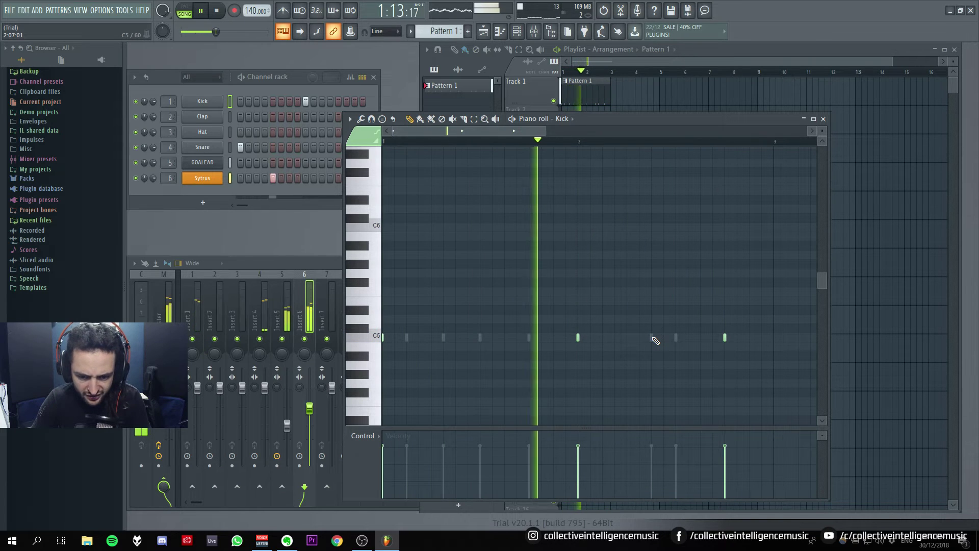
{"action": "key", "text": "space"}
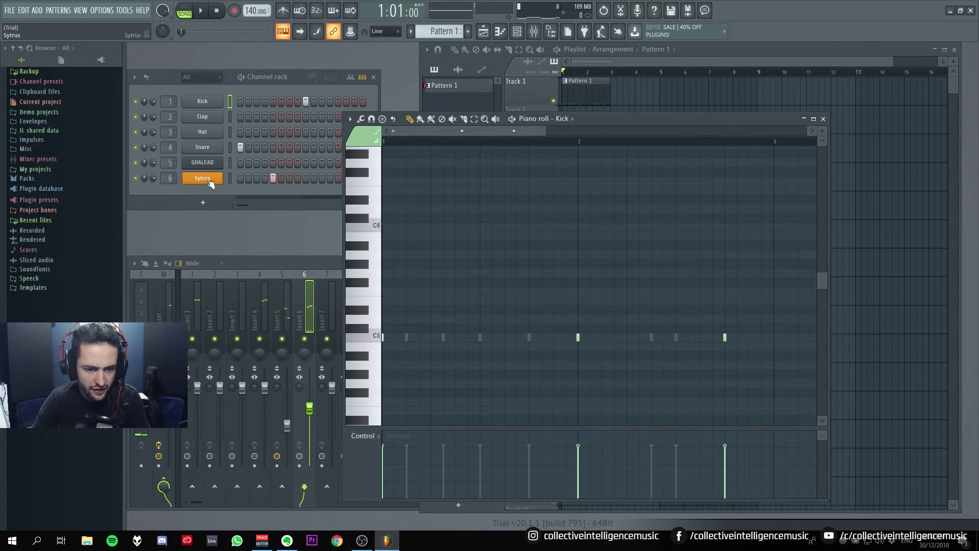
Close the kick piano roll and switch Sytrus to the next preset, 3o3ish, auditioning it.
{"action": "left_click", "coordinate": [823, 119]}
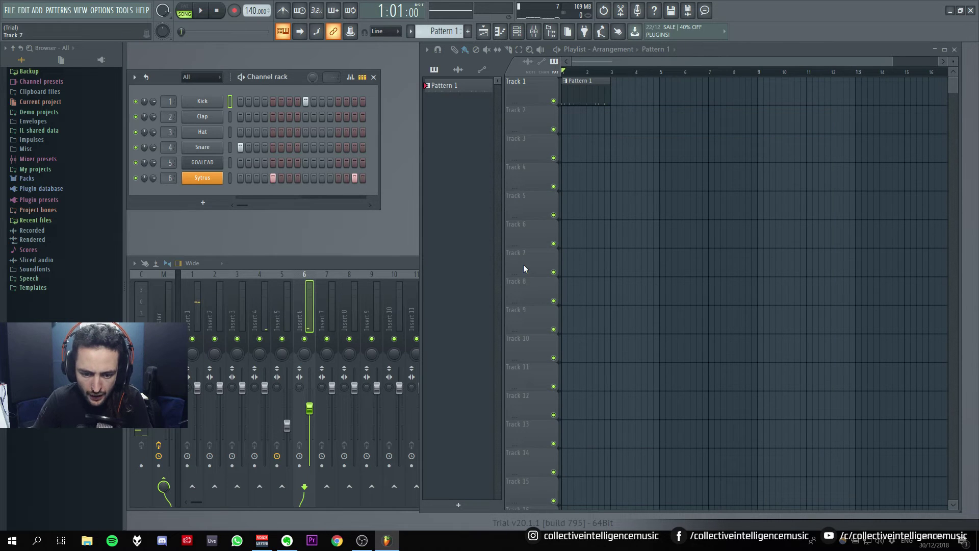
{"action": "left_click", "coordinate": [209, 181]}
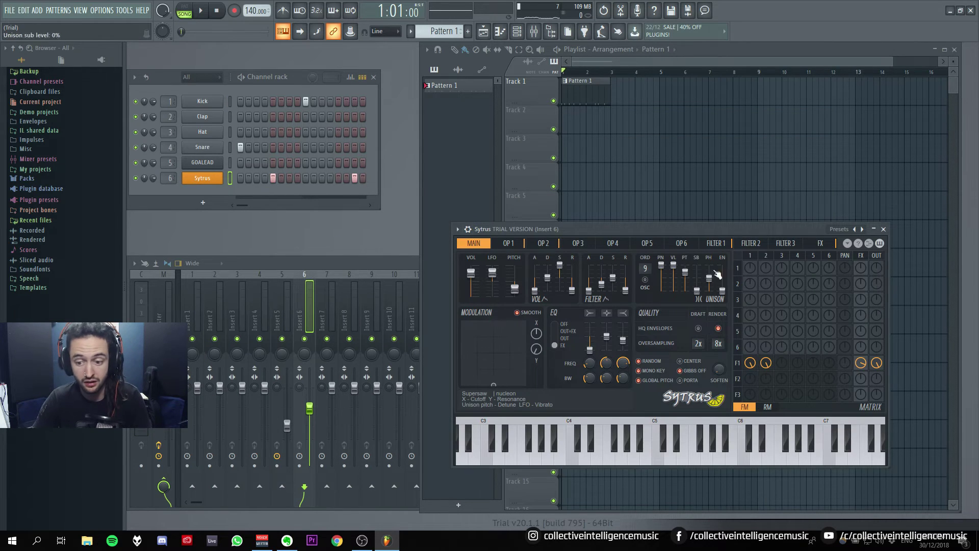
{"action": "left_click_drag", "start_coordinate": [704, 231], "coordinate": [656, 203]}
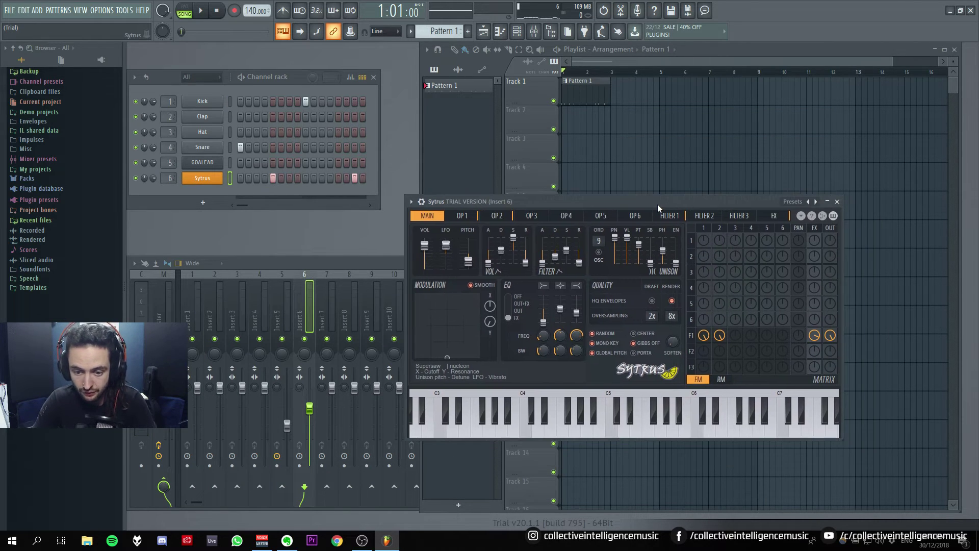
{"action": "left_click", "coordinate": [815, 202]}
{"action": "key", "text": "space"}
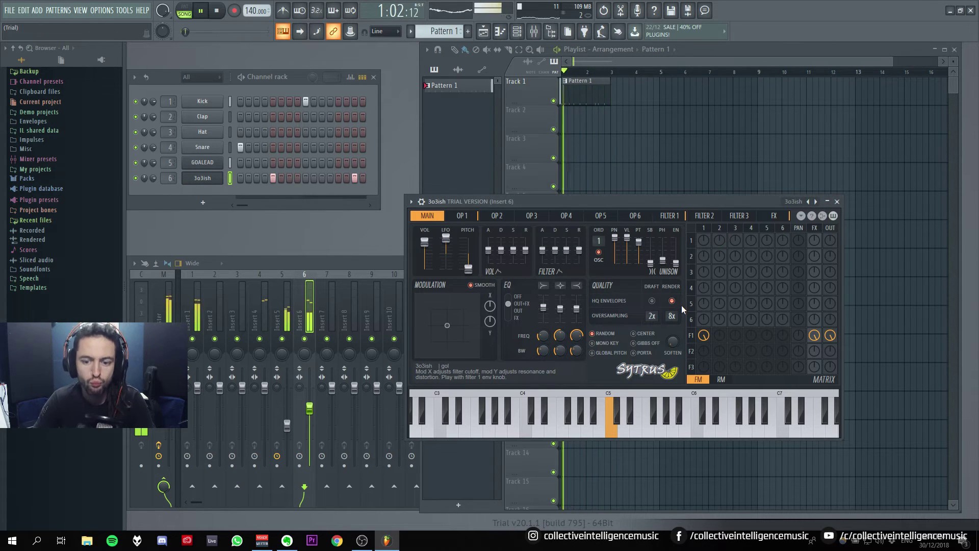
{"action": "left_click", "coordinate": [837, 201]}
{"action": "key", "text": "space"}
Rename the 3o3ish channel to 303ish and restart playback.
{"action": "right_click", "coordinate": [207, 181]}
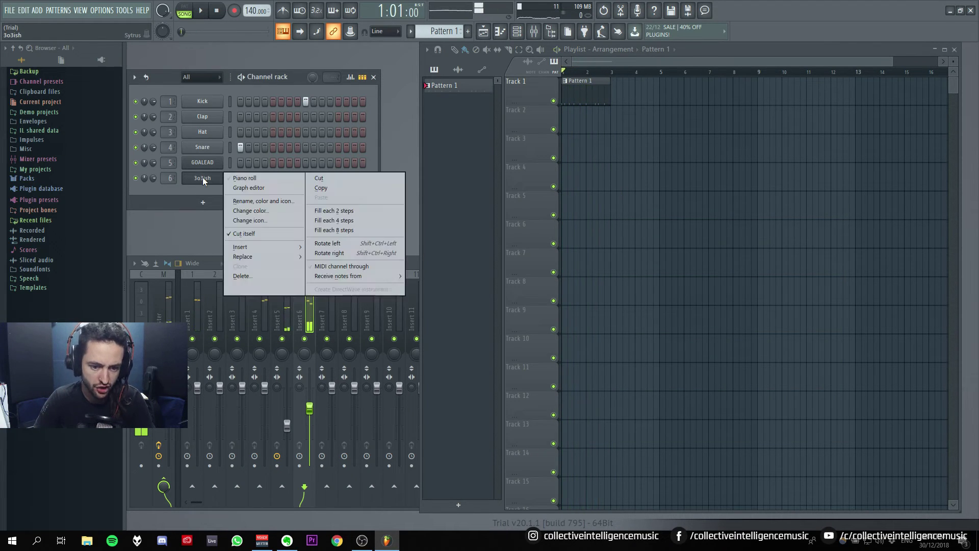
{"action": "left_click", "coordinate": [270, 204]}
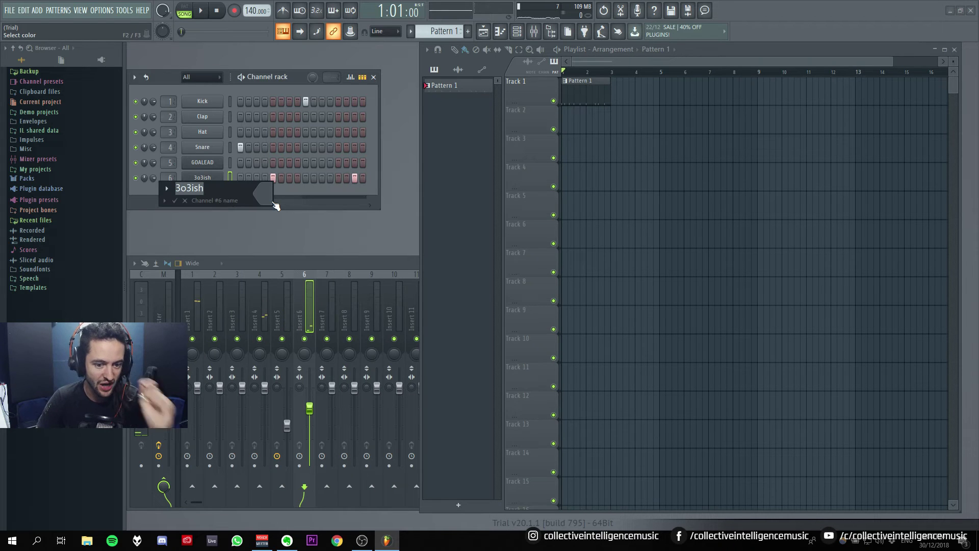
{"action": "type", "text": "303"}
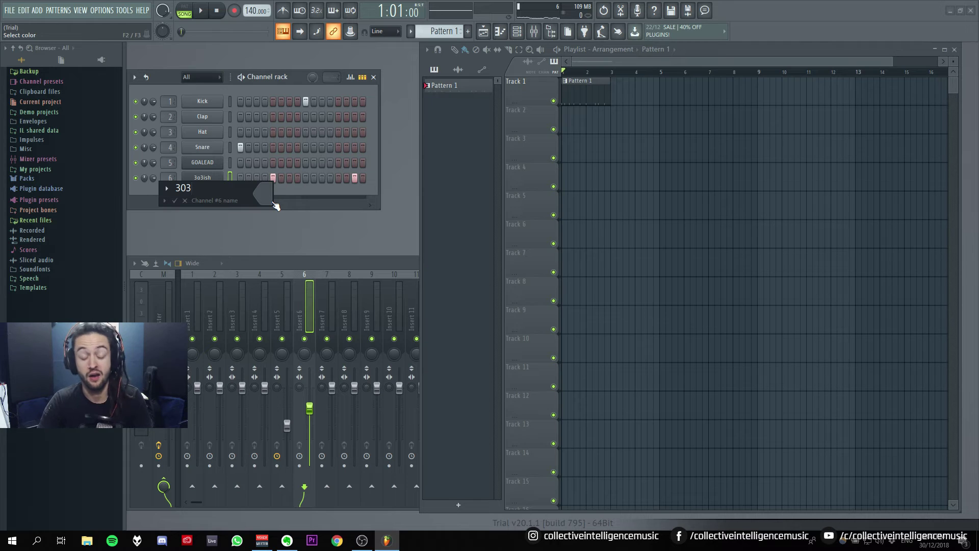
{"action": "type", "text": "ish"}
{"action": "key", "text": "Return"}
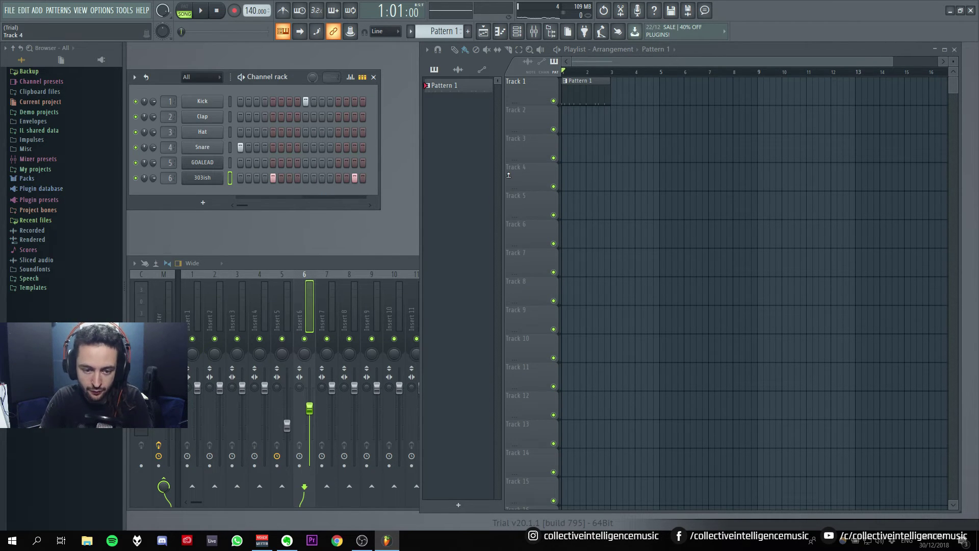
{"action": "key", "text": "space"}
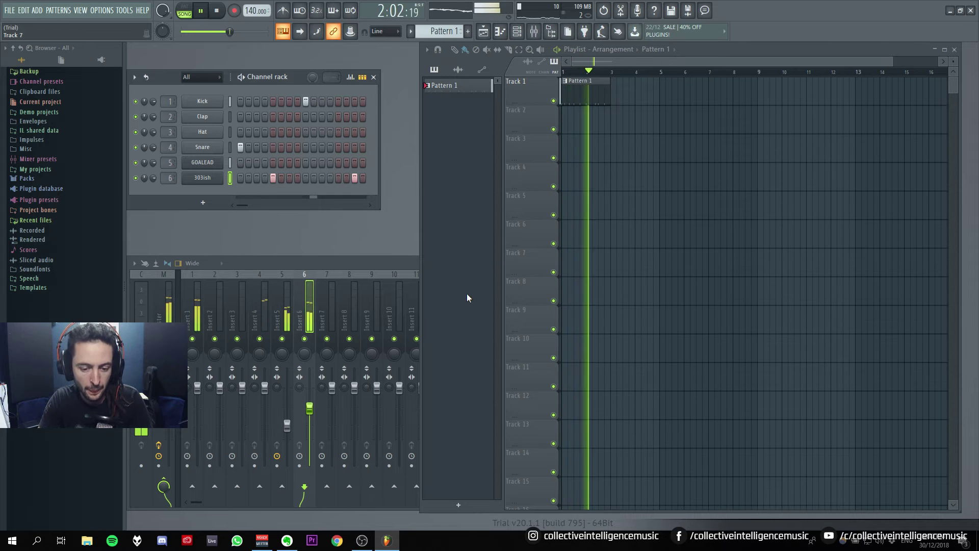
Add a new Harmor channel and route it to mixer Insert 7.
{"action": "key", "text": "space"}
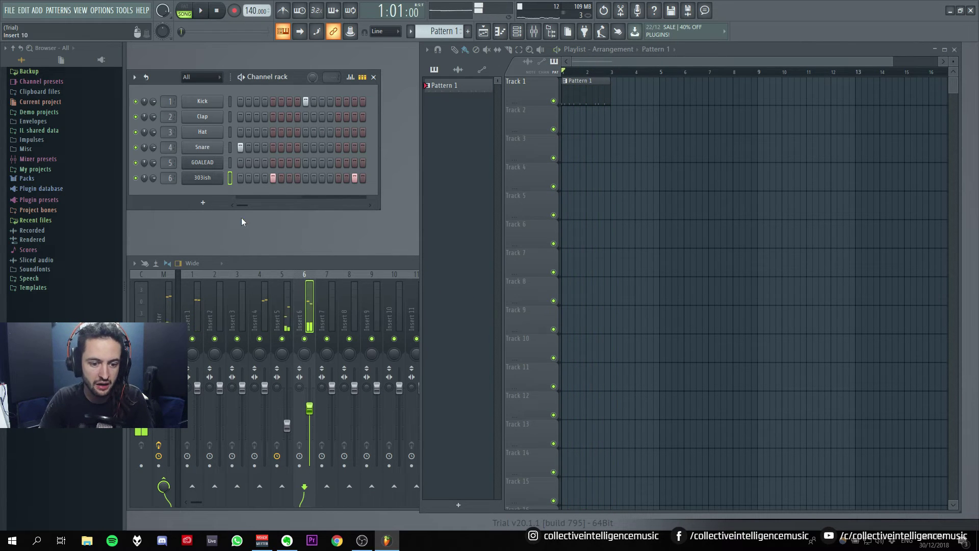
{"action": "left_click", "coordinate": [202, 202]}
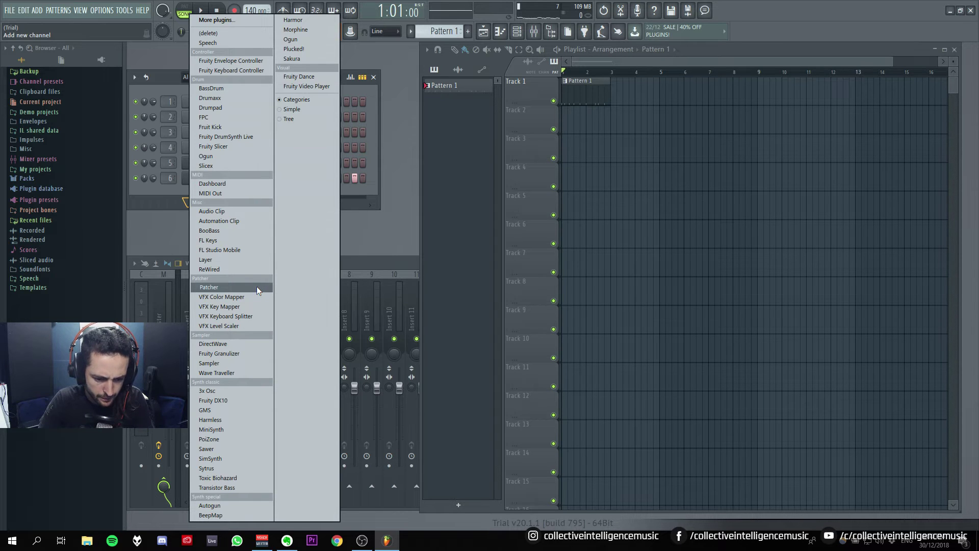
{"action": "left_click", "coordinate": [293, 20]}
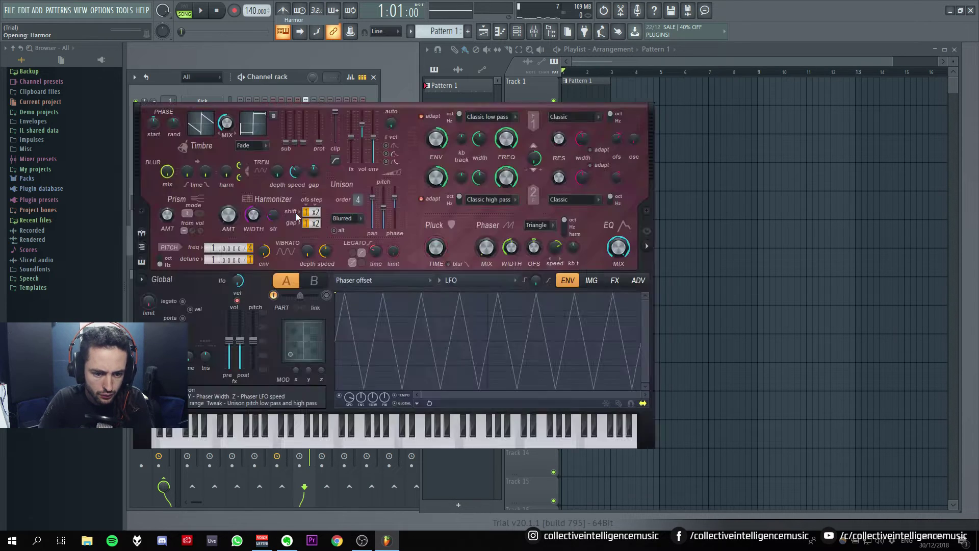
{"action": "left_click_drag", "start_coordinate": [562, 97], "coordinate": [816, 180]}
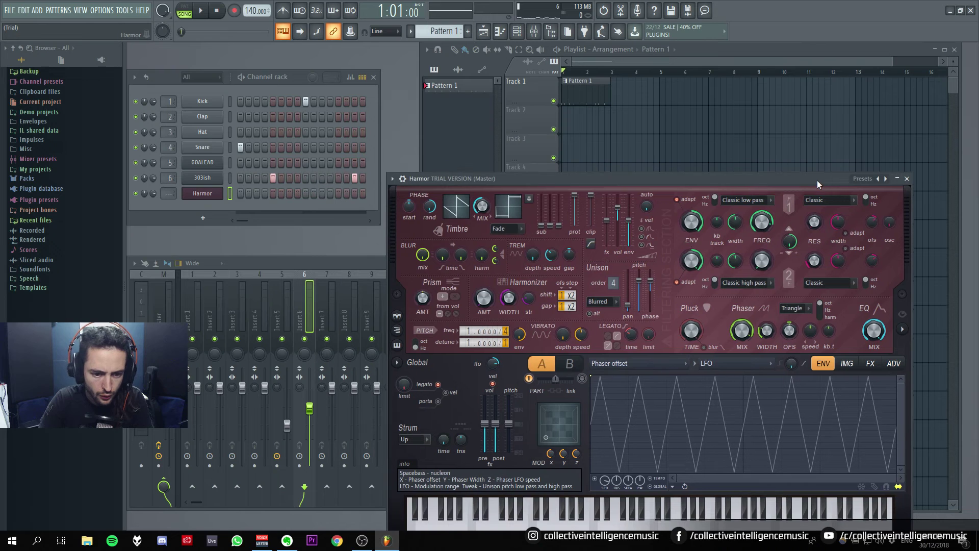
{"action": "double_click", "coordinate": [175, 191]}
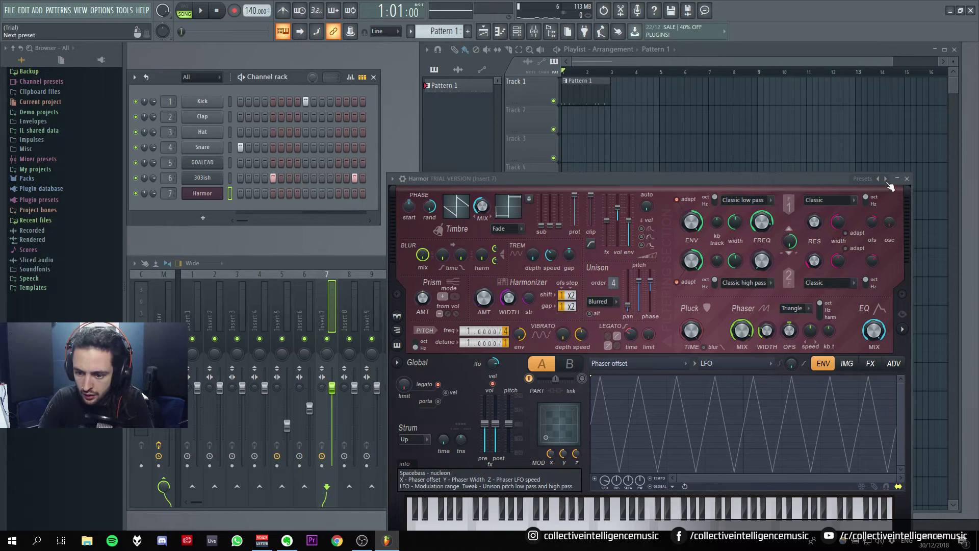
Load Harmor's Pad noses preset, then switch to Pad melt.
{"action": "left_click", "coordinate": [866, 178]}
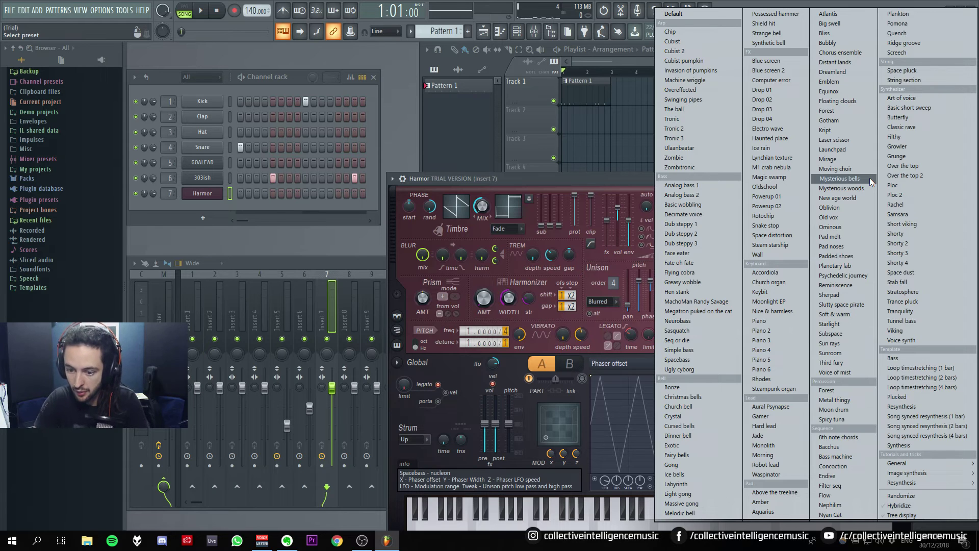
{"action": "left_click", "coordinate": [839, 246]}
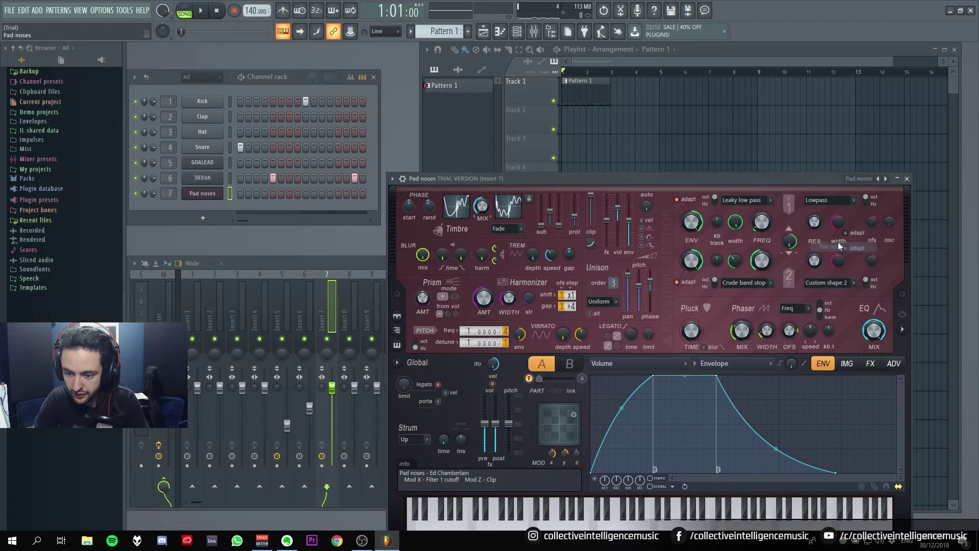
{"action": "left_click", "coordinate": [861, 180]}
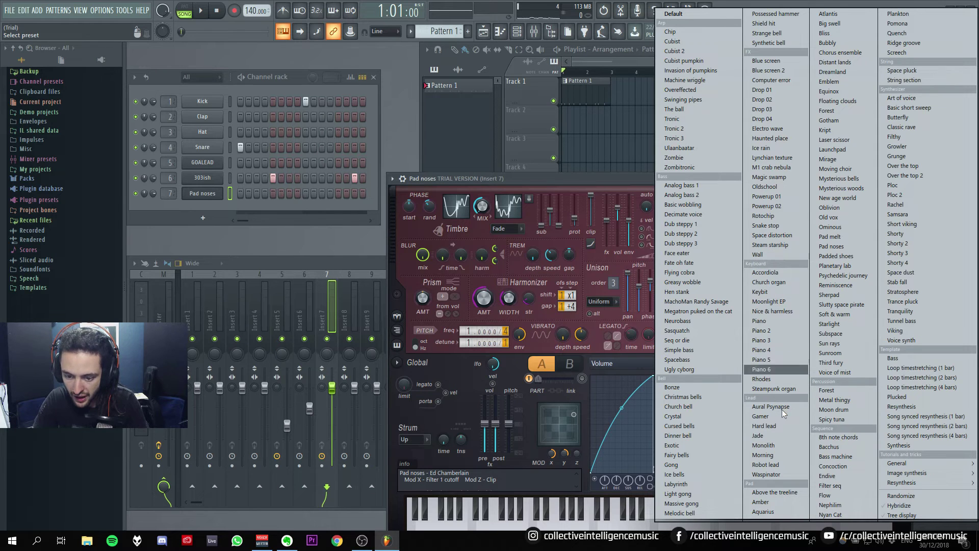
{"action": "left_click", "coordinate": [846, 236]}
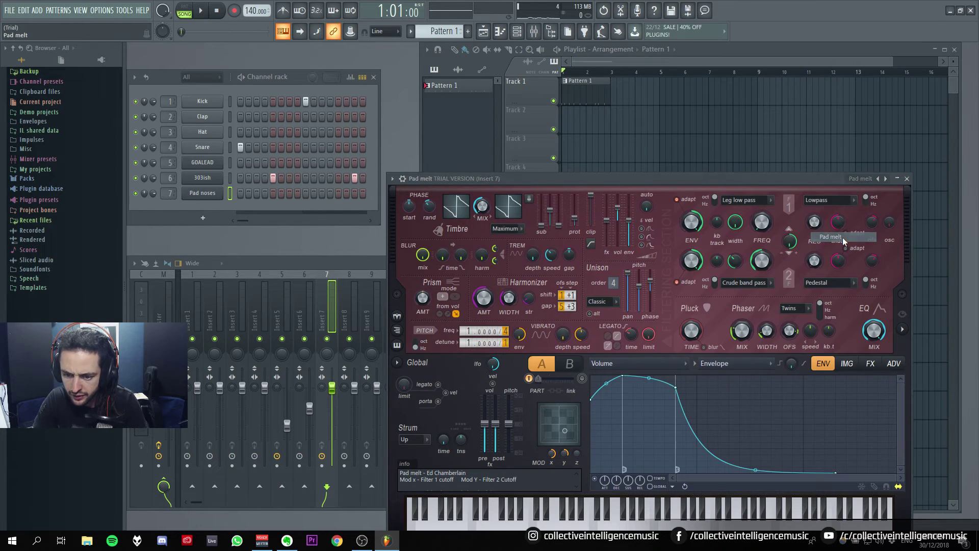
{"action": "left_click", "coordinate": [906, 179]}
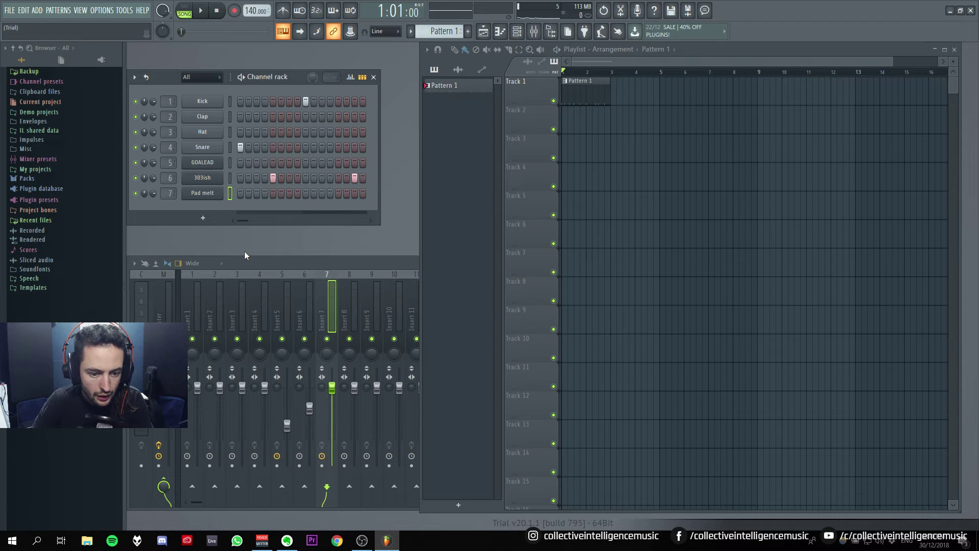
{"action": "key", "text": "space"}
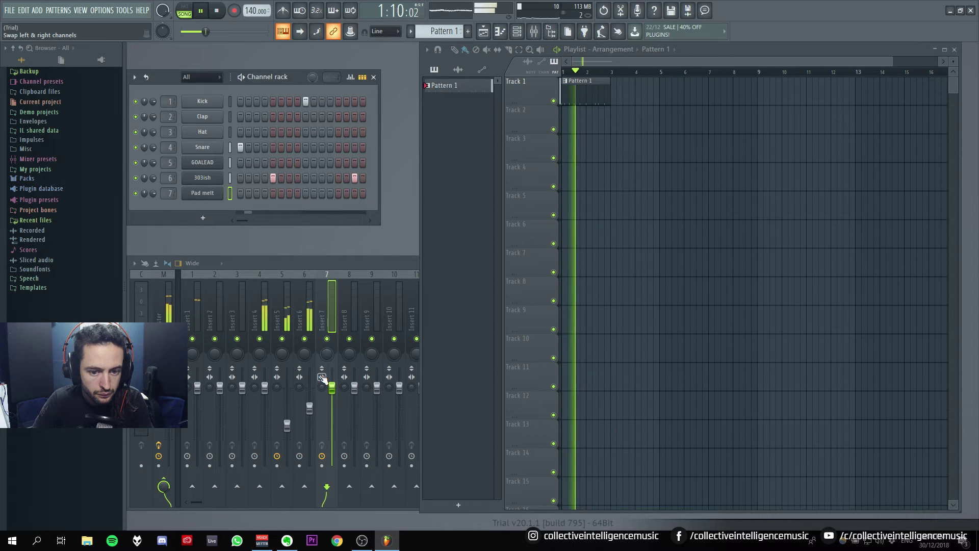
{"action": "key", "text": "space"}
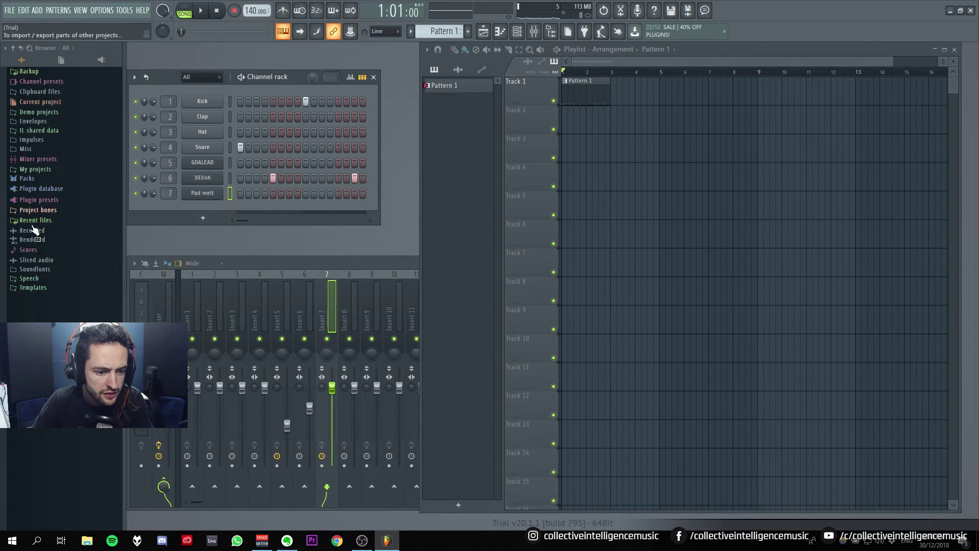
{"action": "left_click", "coordinate": [43, 188]}
{"action": "left_click", "coordinate": [32, 198]}
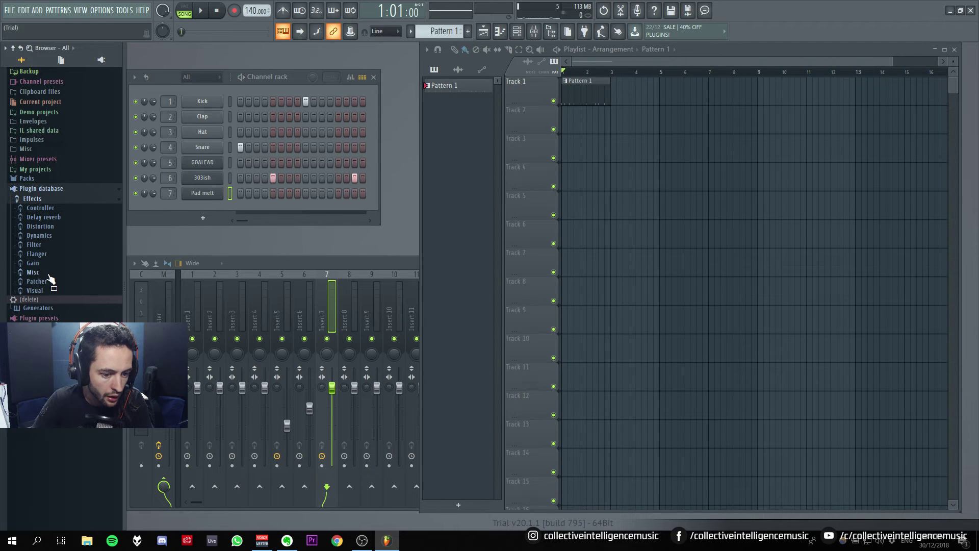
{"action": "left_click", "coordinate": [37, 254]}
{"action": "left_click", "coordinate": [50, 259]}
{"action": "left_click_drag", "start_coordinate": [51, 260], "coordinate": [56, 319]}
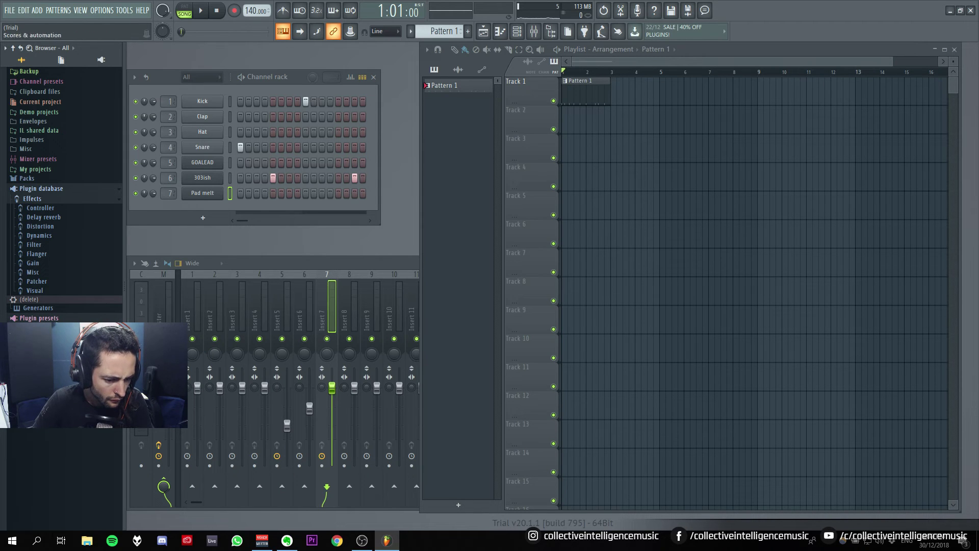
{"action": "left_click", "coordinate": [21, 188]}
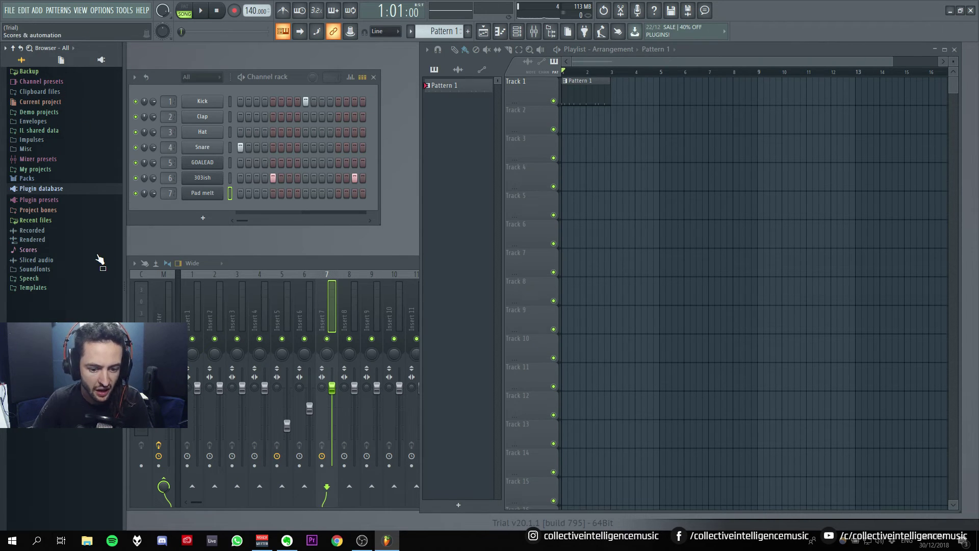
{"action": "left_click", "coordinate": [48, 82]}
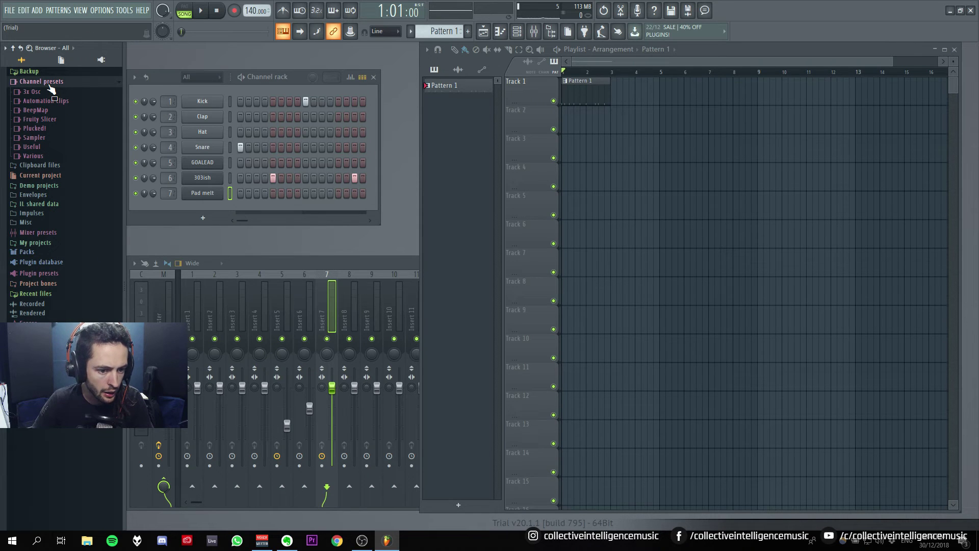
Put a Pad melt hit on step 1 and lower Insert 7 to about -13.84 dB.
{"action": "left_click", "coordinate": [49, 83]}
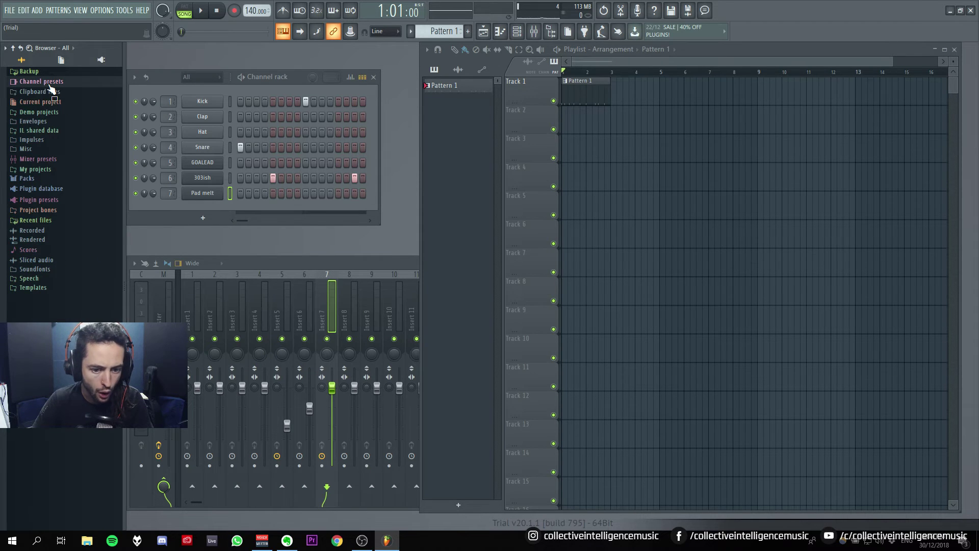
{"action": "left_click", "coordinate": [240, 193]}
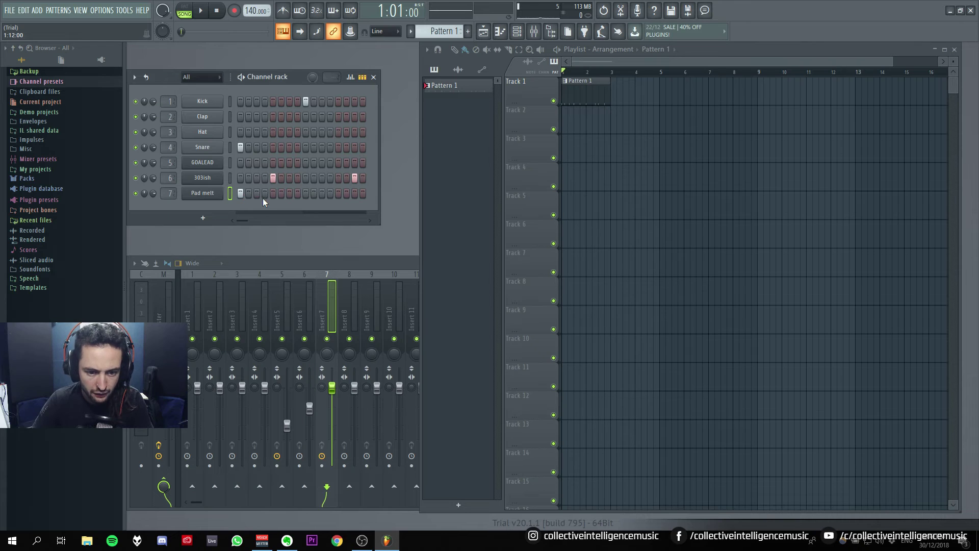
{"action": "key", "text": "space"}
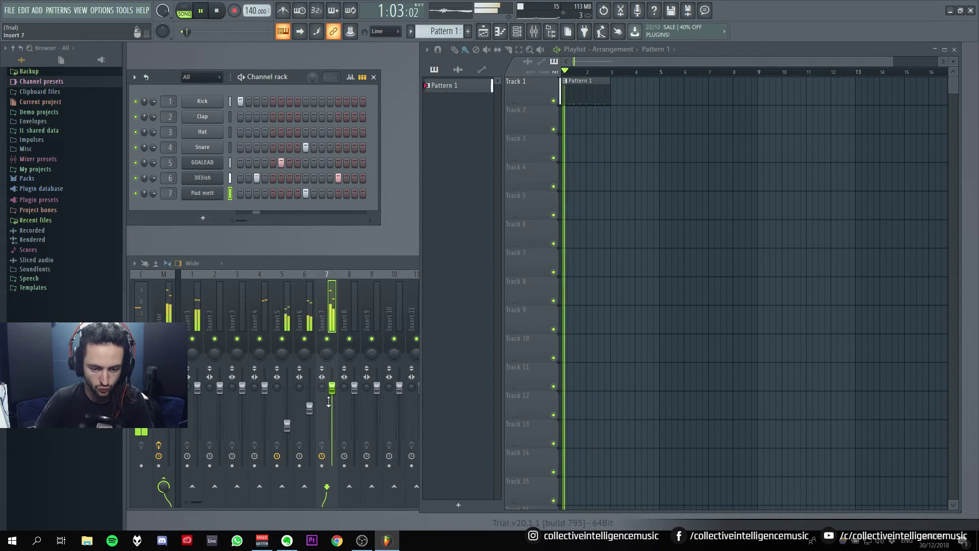
{"action": "left_click_drag", "start_coordinate": [330, 403], "coordinate": [329, 413]}
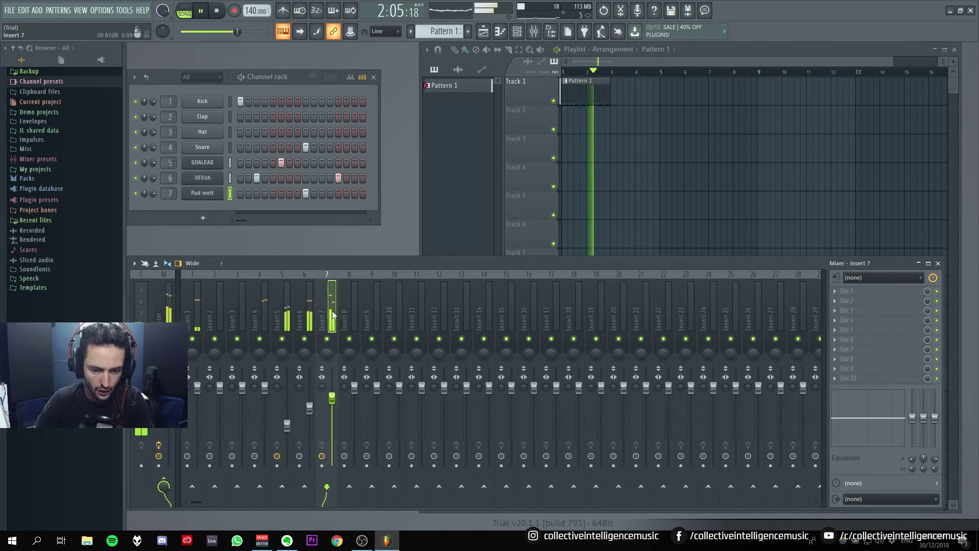
{"action": "key", "text": "space"}
{"action": "left_click", "coordinate": [202, 193]}
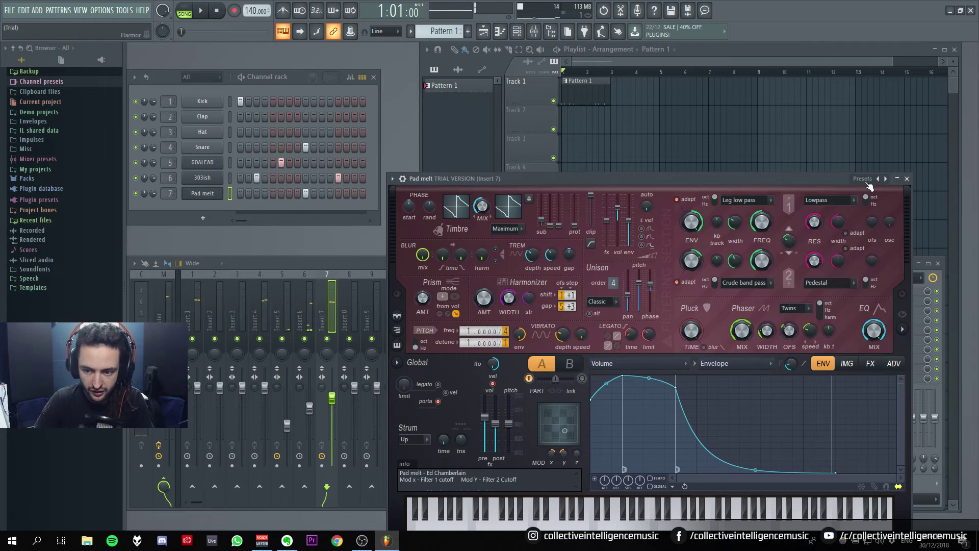
{"action": "left_click", "coordinate": [907, 179]}
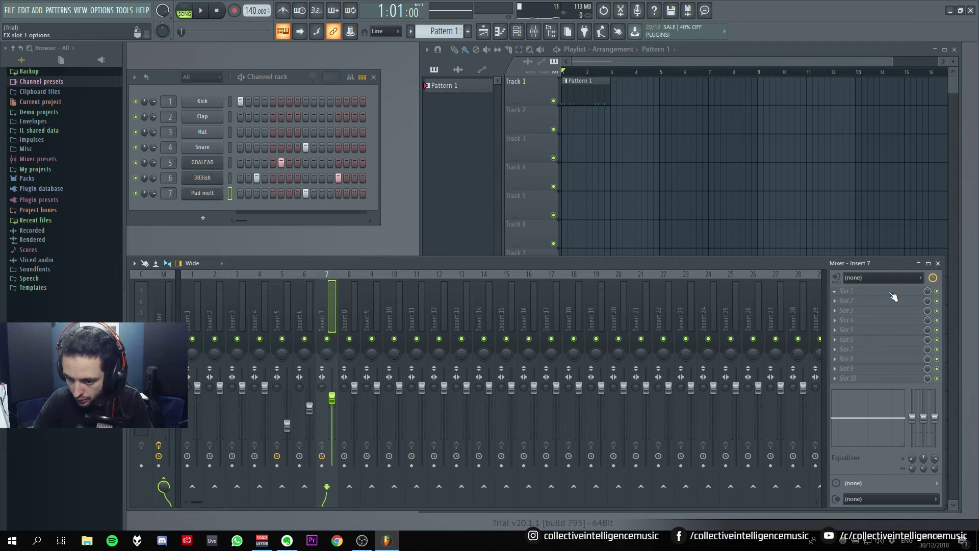
Load Fruity Chorus into slot 1 of Insert 7 and audition it.
{"action": "left_click", "coordinate": [836, 291]}
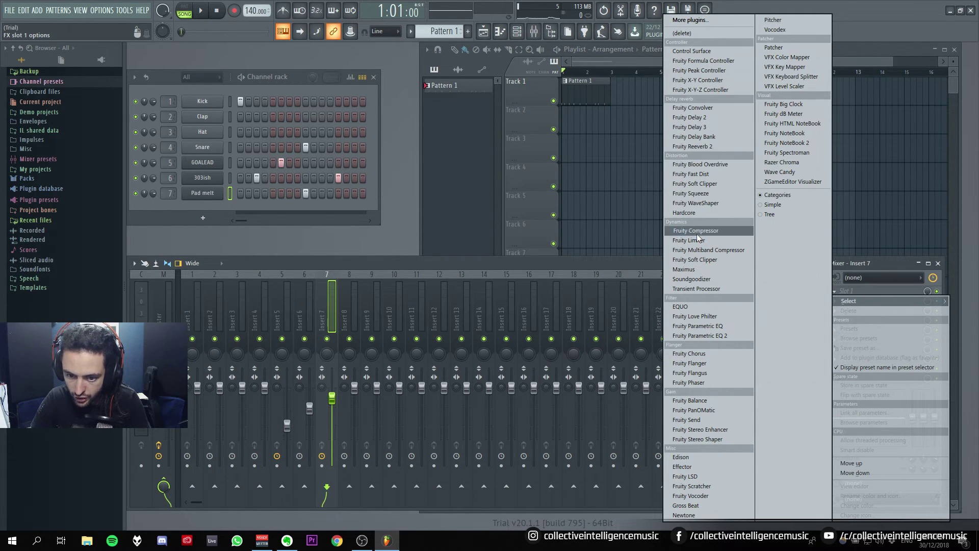
{"action": "left_click", "coordinate": [698, 355]}
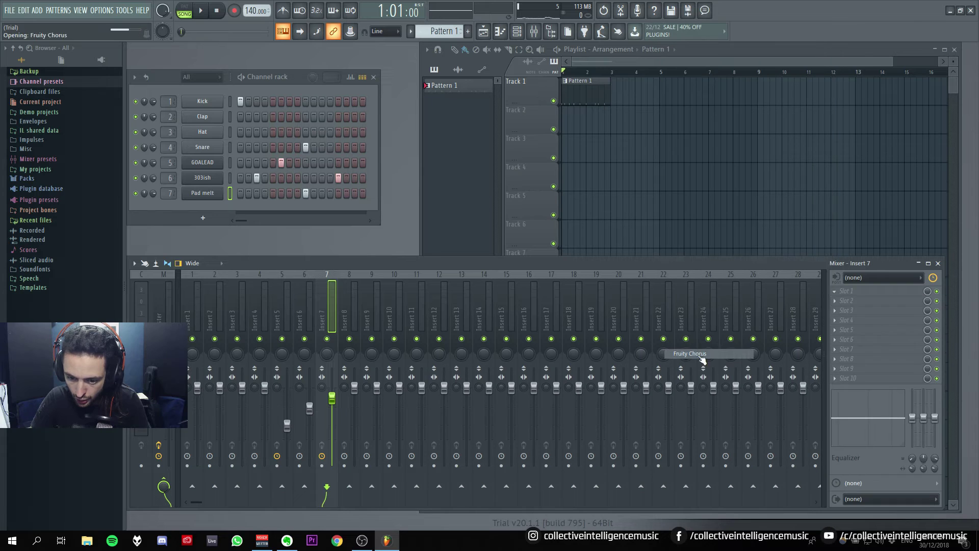
{"action": "key", "text": "space"}
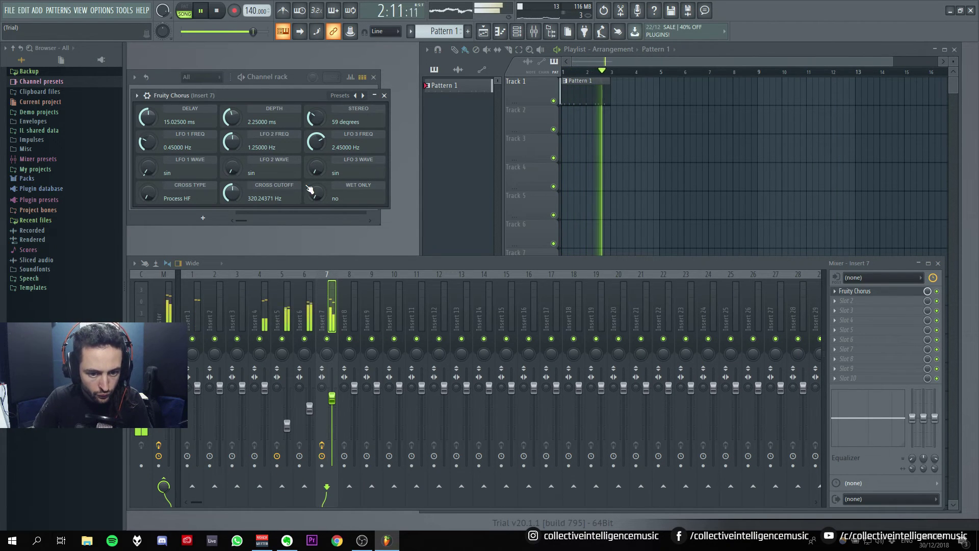
{"action": "key", "text": "space"}
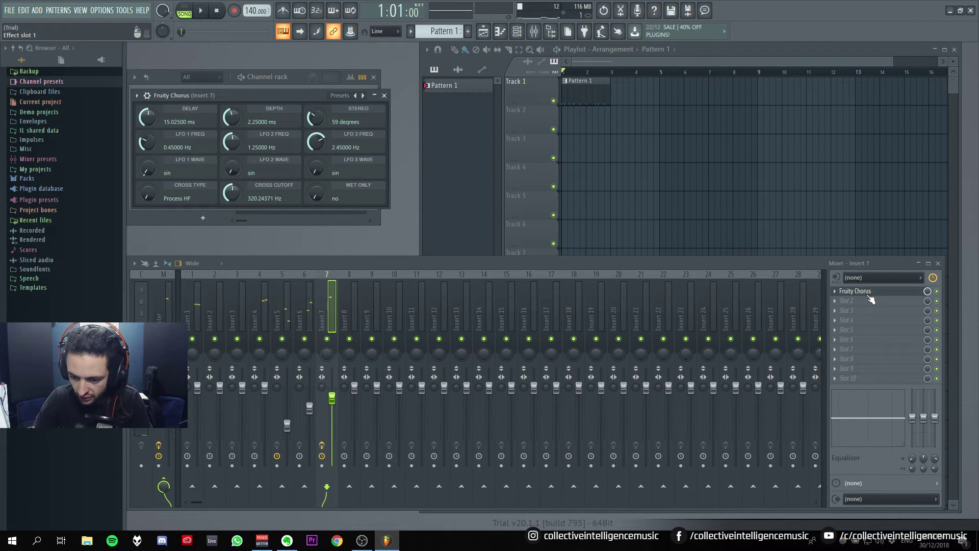
{"action": "left_click", "coordinate": [384, 96]}
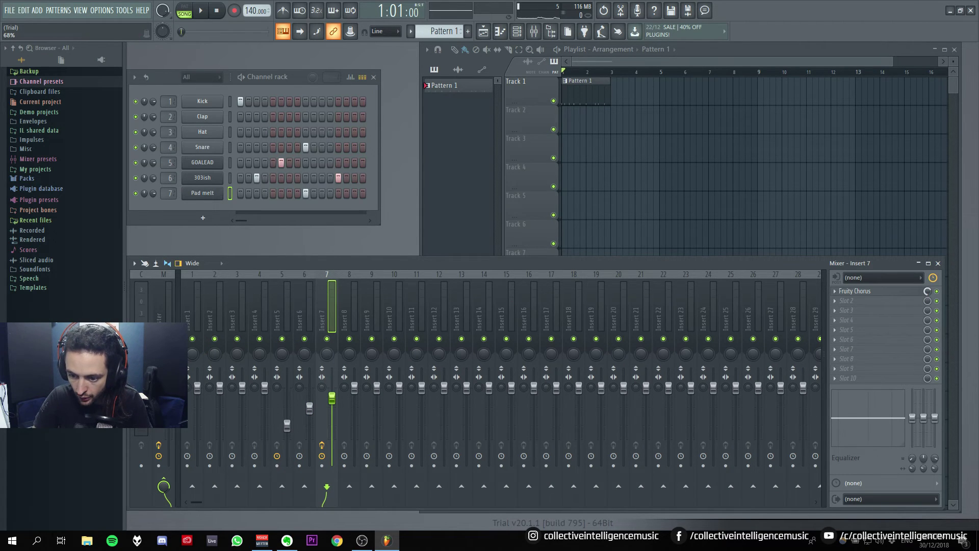
{"action": "left_click", "coordinate": [859, 292]}
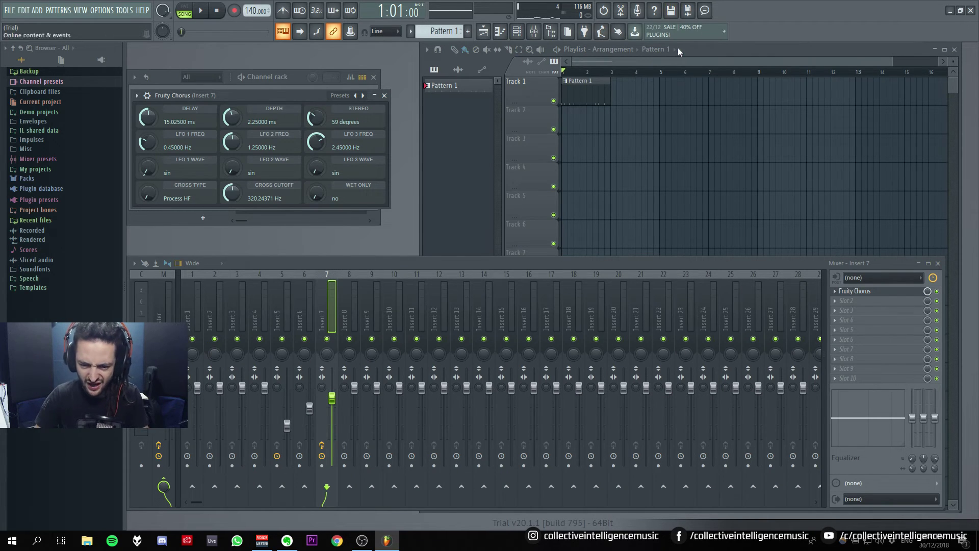
{"action": "left_click", "coordinate": [384, 96]}
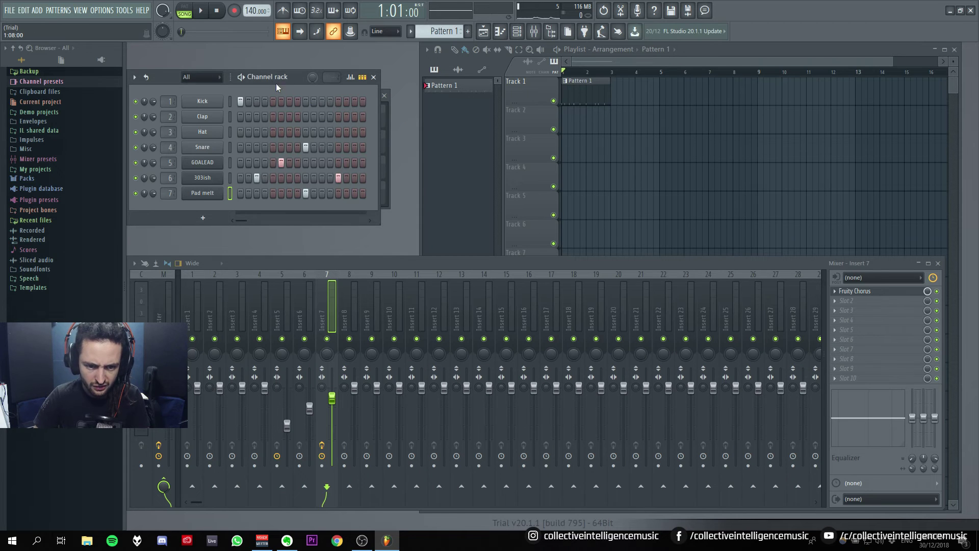
Set the Fruity Chorus Wet Only knob to yes during playback, then close its window.
{"action": "left_click", "coordinate": [388, 116]}
{"action": "left_click_drag", "start_coordinate": [280, 99], "coordinate": [595, 152]}
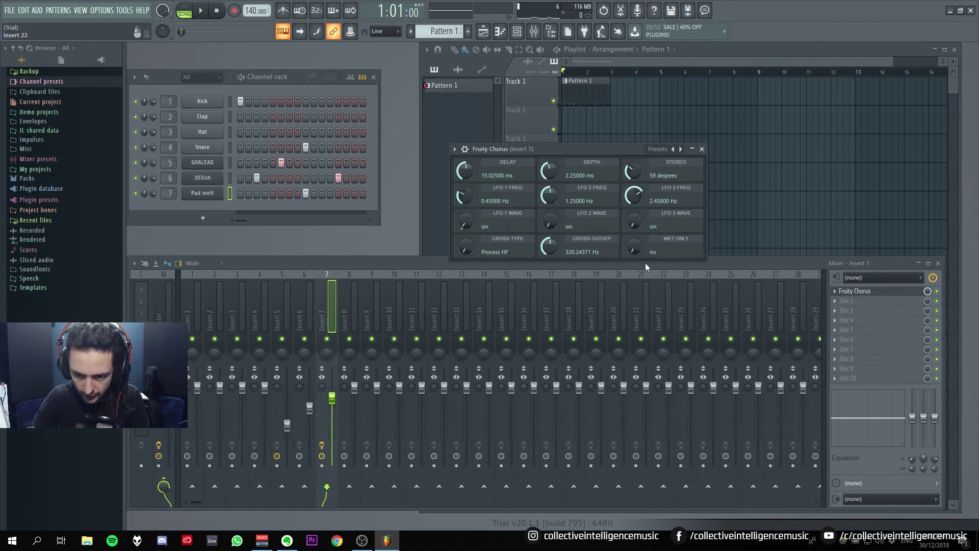
{"action": "key", "text": "space"}
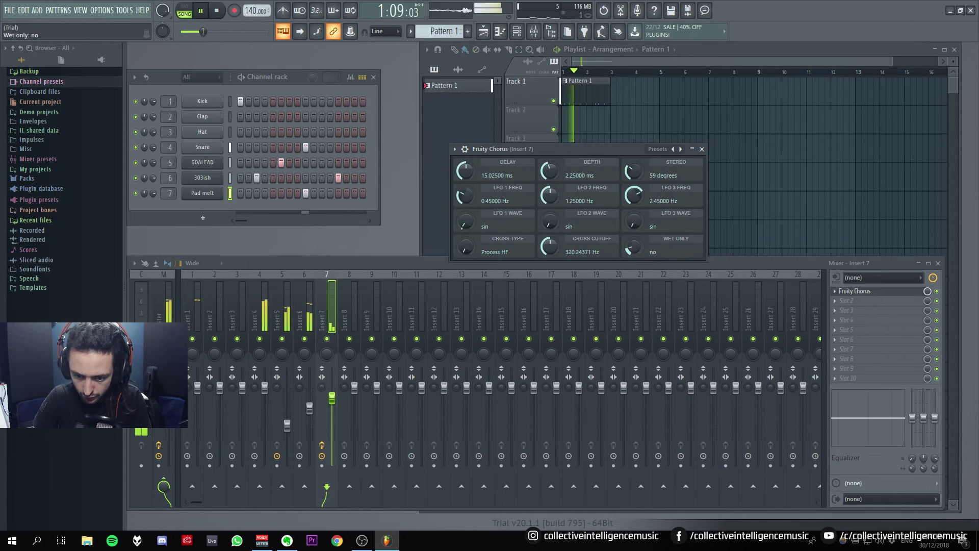
{"action": "left_click_drag", "start_coordinate": [639, 255], "coordinate": [638, 234]}
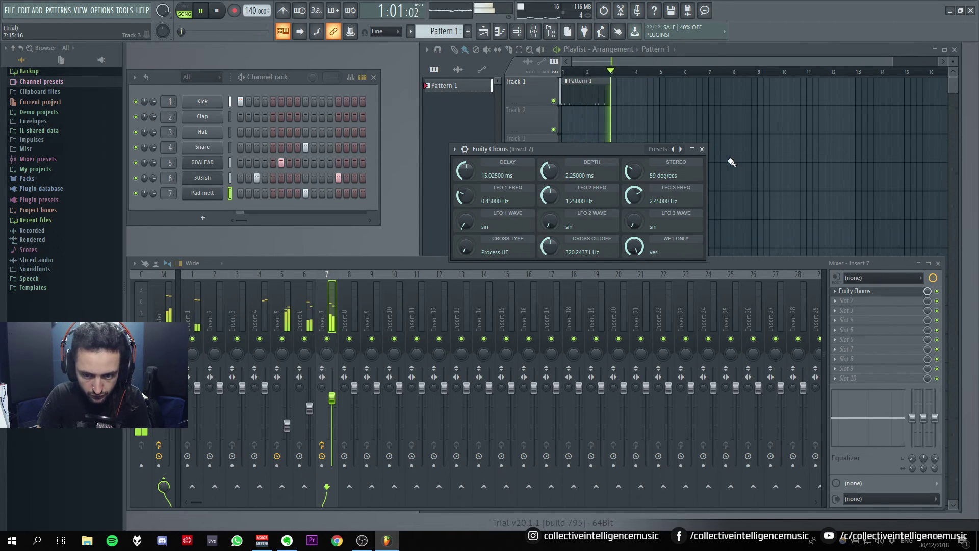
{"action": "left_click", "coordinate": [702, 149]}
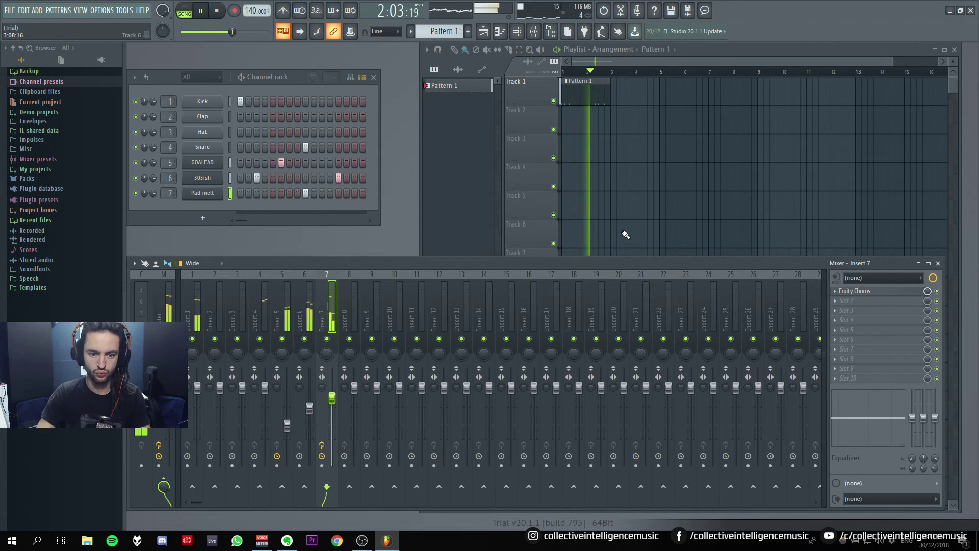
Paint hi-hat steps across the Hat row and play them back.
{"action": "key", "text": "space"}
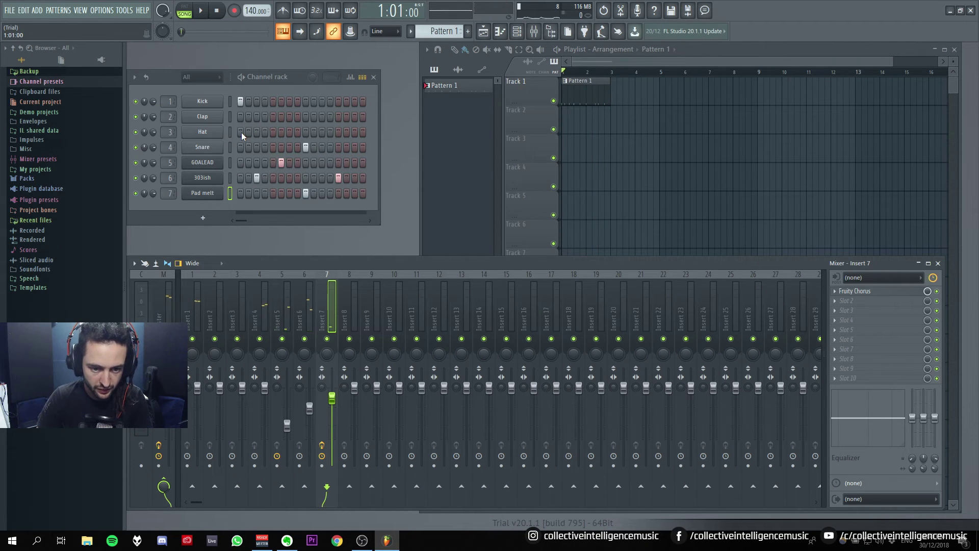
{"action": "left_click_drag", "start_coordinate": [241, 133], "coordinate": [361, 133]}
{"action": "key", "text": "space"}
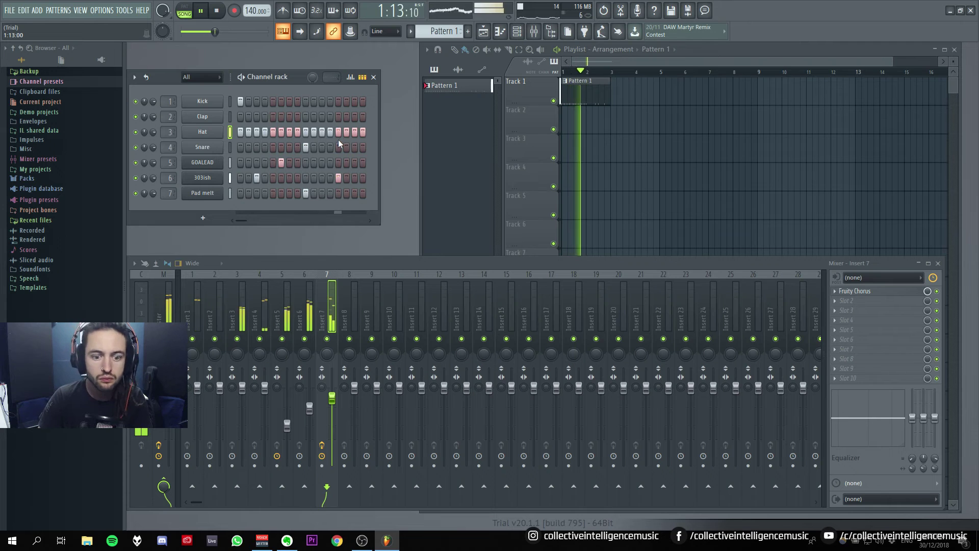
Remove Hat steps 12, 13, 14 and 5, then show the Hat sampler settings.
{"action": "left_click", "coordinate": [330, 133]}
{"action": "left_click", "coordinate": [341, 134]}
{"action": "left_click", "coordinate": [349, 131]}
{"action": "left_click", "coordinate": [272, 132]}
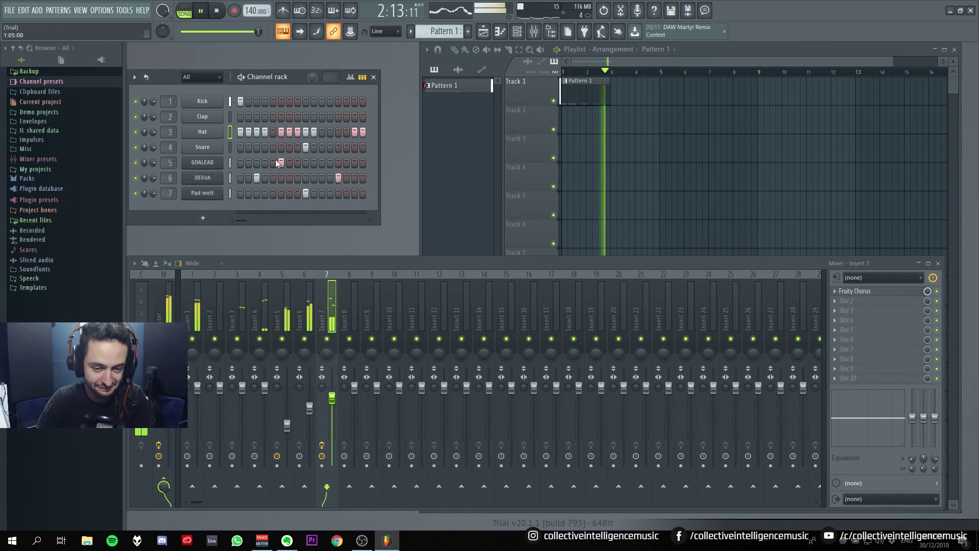
{"action": "left_click", "coordinate": [204, 135]}
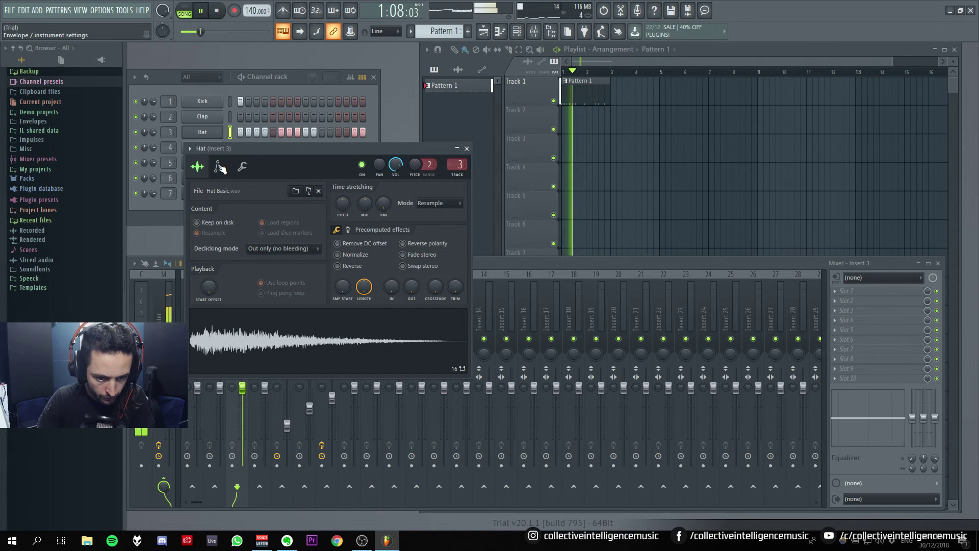
Stop playback, review the Hat's Envelope, Miscellaneous and Sample panels, then close its window.
{"action": "key", "text": "space"}
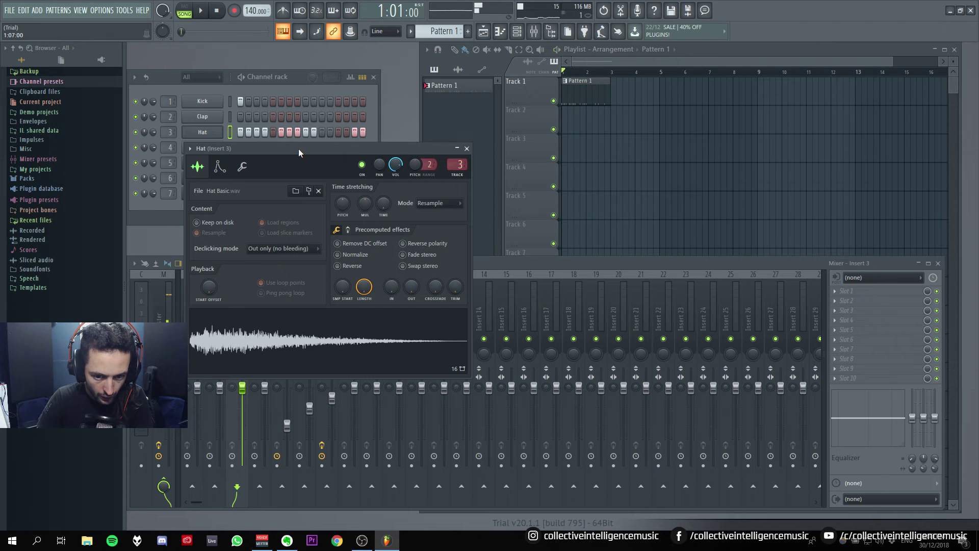
{"action": "left_click_drag", "start_coordinate": [299, 148], "coordinate": [445, 196]}
{"action": "left_click", "coordinate": [365, 214]}
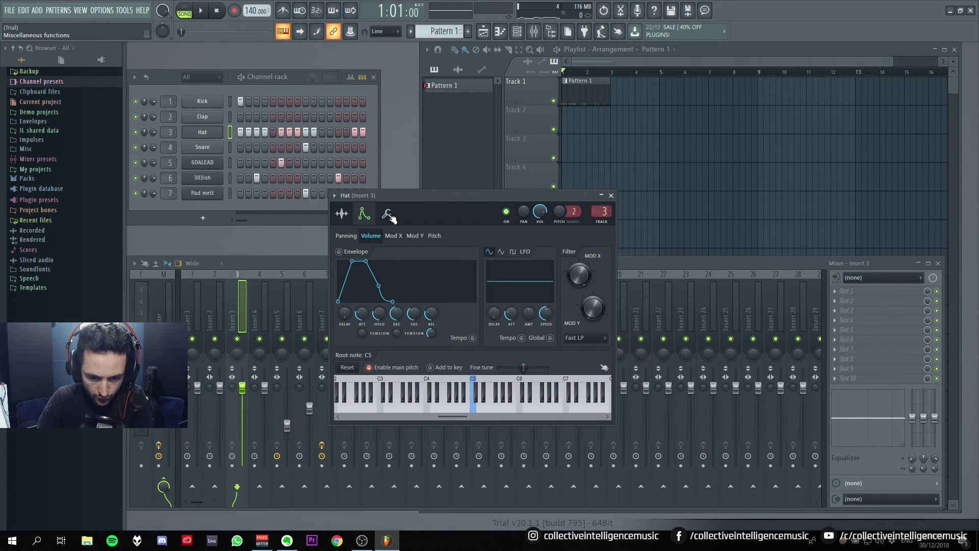
{"action": "left_click", "coordinate": [389, 215]}
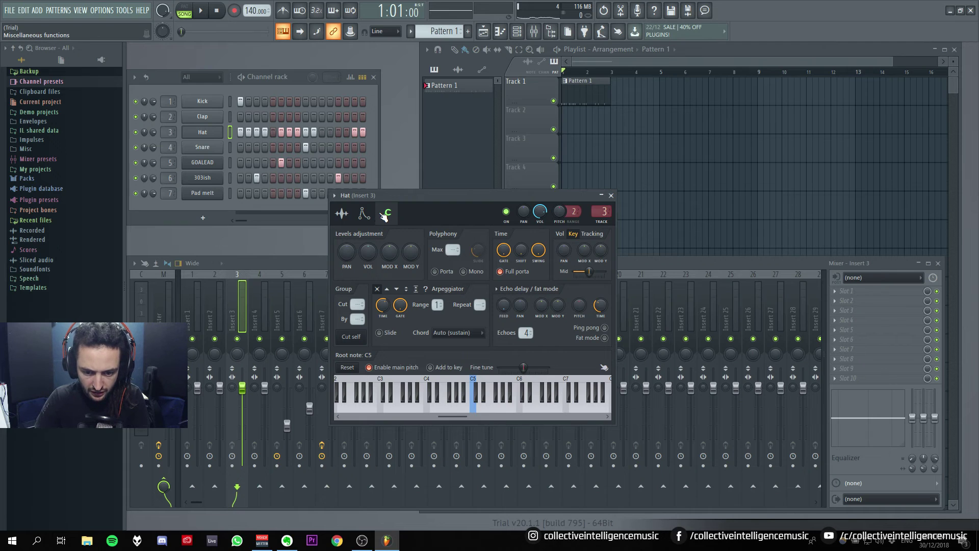
{"action": "left_click", "coordinate": [344, 214]}
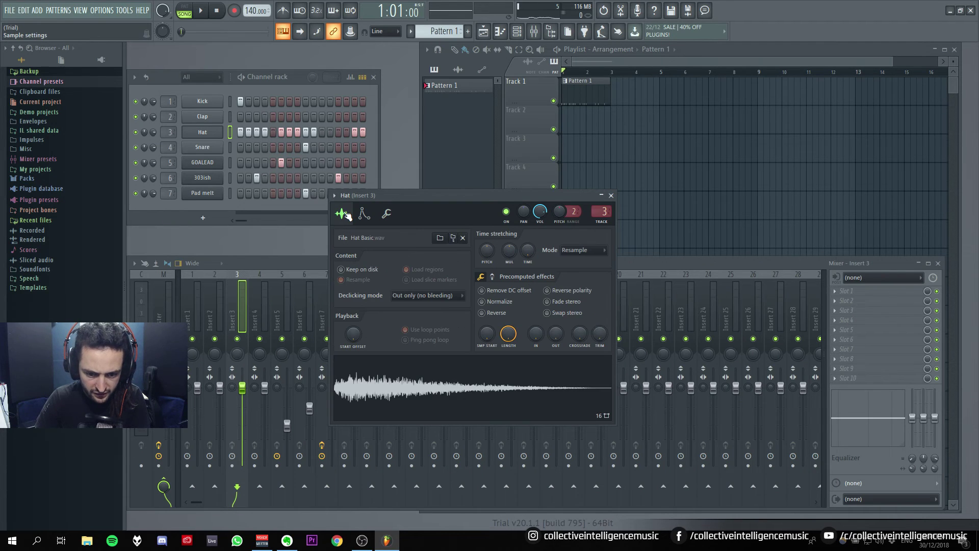
{"action": "left_click", "coordinate": [611, 196]}
{"action": "right_click", "coordinate": [210, 133]}
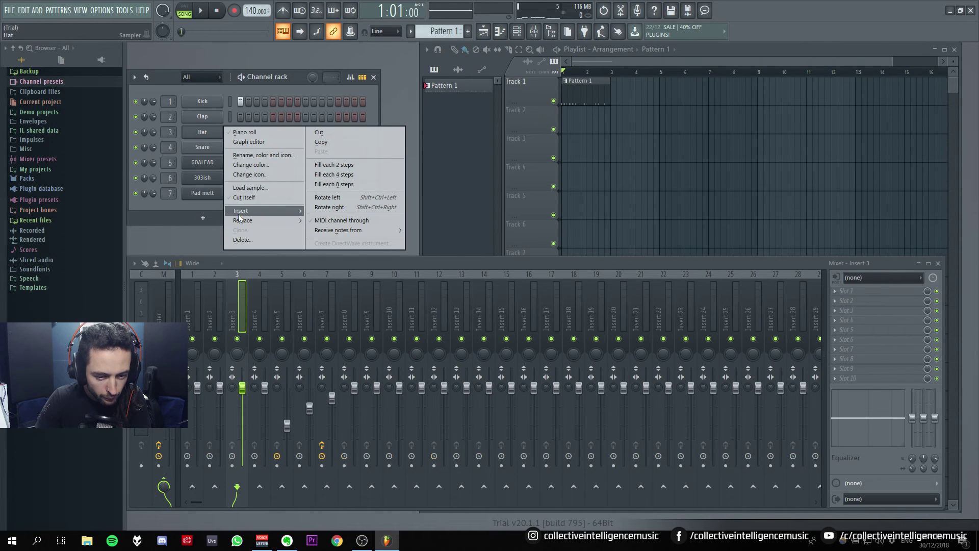
{"action": "mouse_move", "coordinate": [240, 212]}
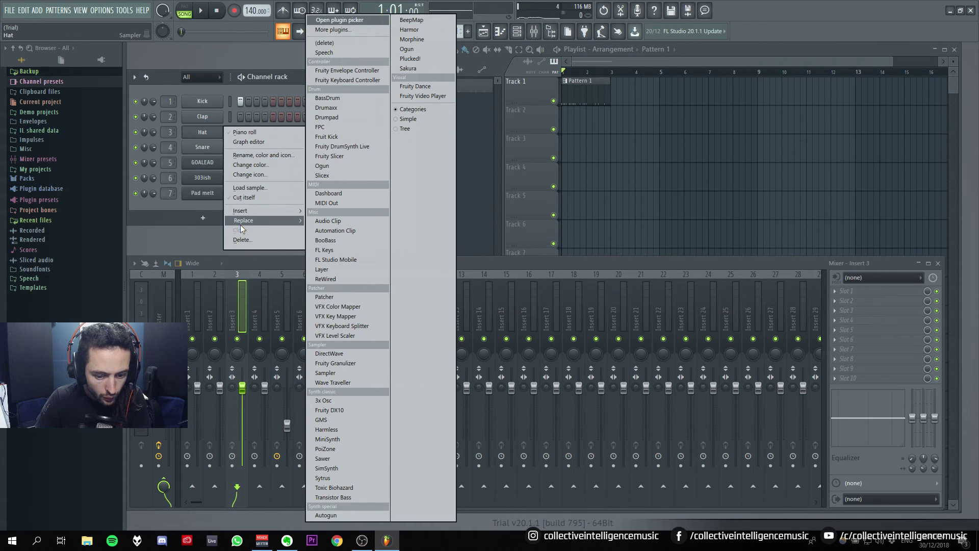
{"action": "left_click", "coordinate": [159, 223]}
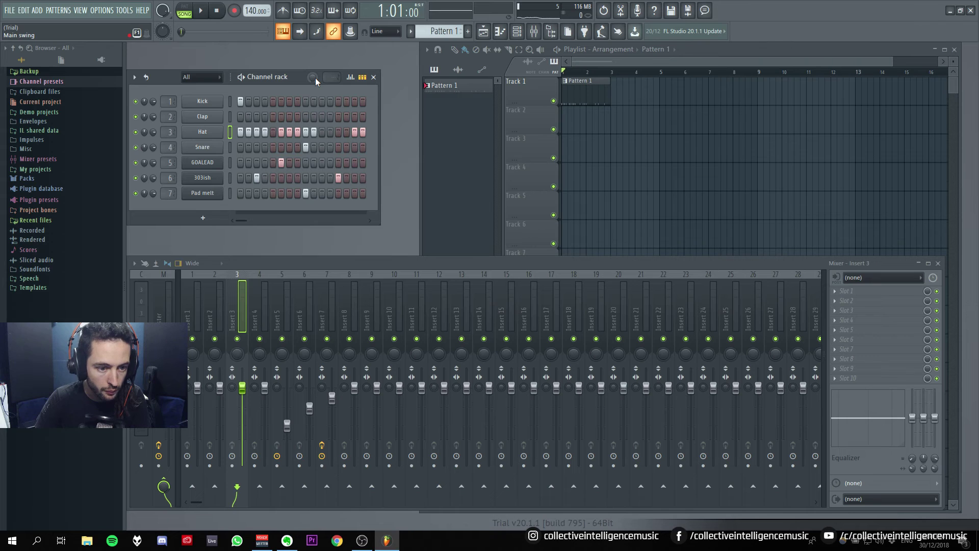
Play the pattern while checking the Hat sampler settings and the per-step graph.
{"action": "left_click", "coordinate": [211, 135]}
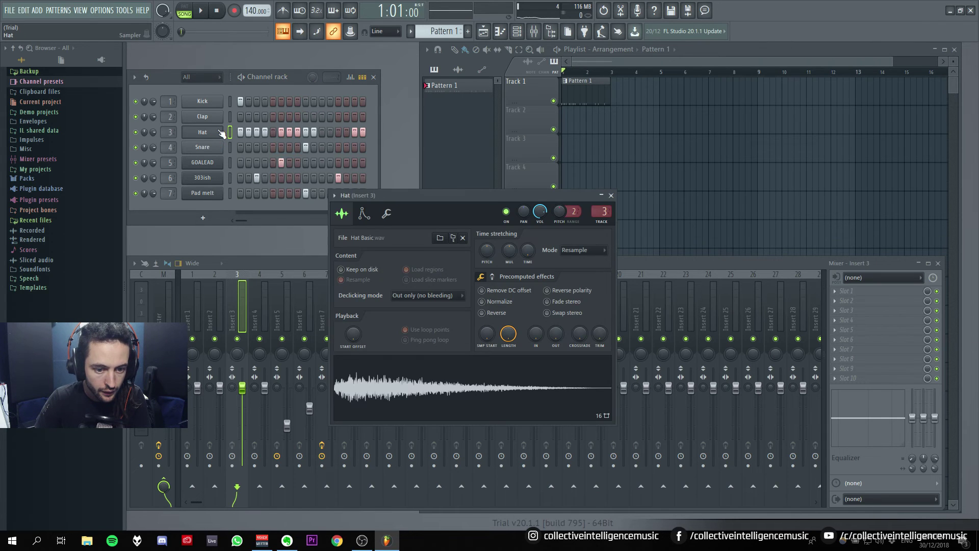
{"action": "left_click", "coordinate": [312, 83]}
{"action": "key", "text": "space"}
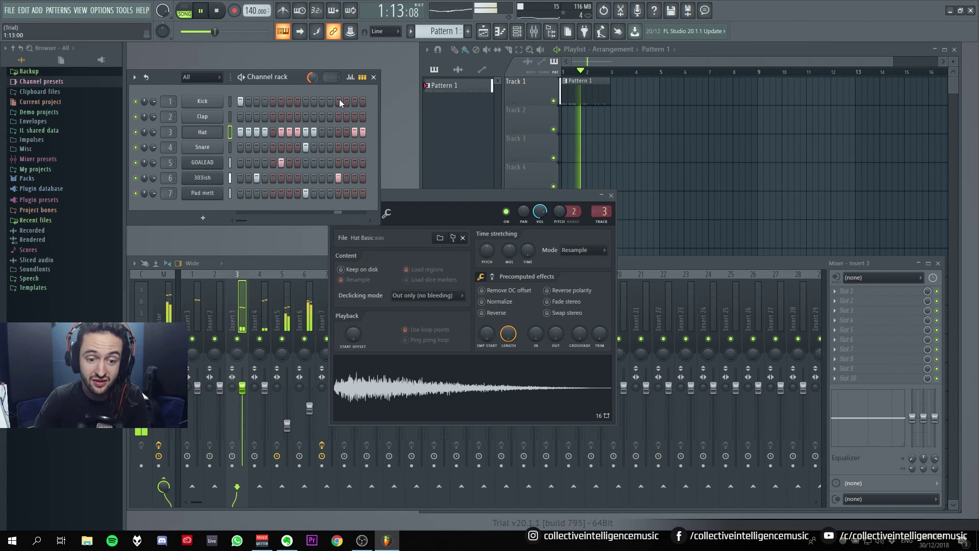
{"action": "left_click", "coordinate": [350, 77]}
{"action": "left_click", "coordinate": [350, 77]}
{"action": "scroll", "coordinate": [331, 77], "scroll_direction": "down", "scroll_amount": 5}
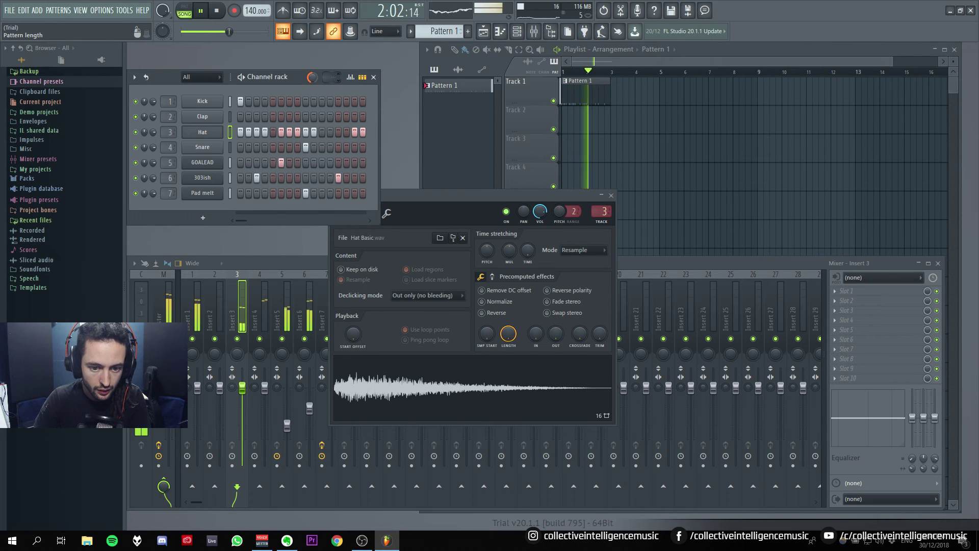
{"action": "scroll", "coordinate": [331, 77], "scroll_direction": "down", "scroll_amount": 8}
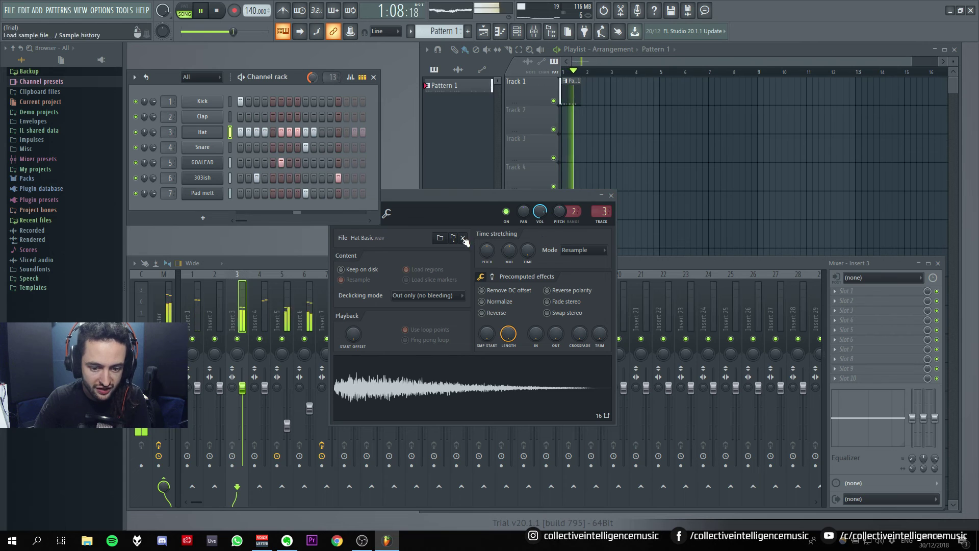
{"action": "left_click", "coordinate": [612, 196]}
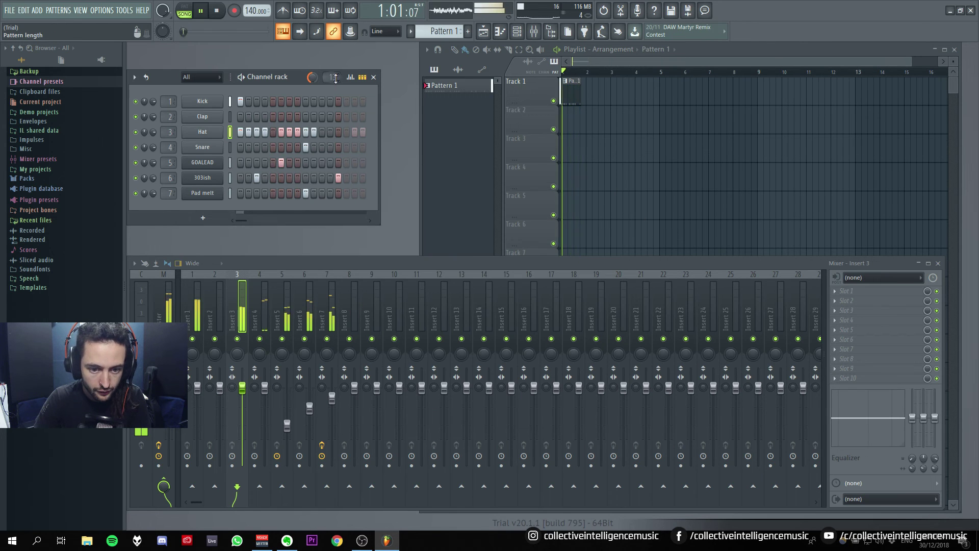
{"action": "scroll", "coordinate": [331, 77], "scroll_direction": "up", "scroll_amount": 7}
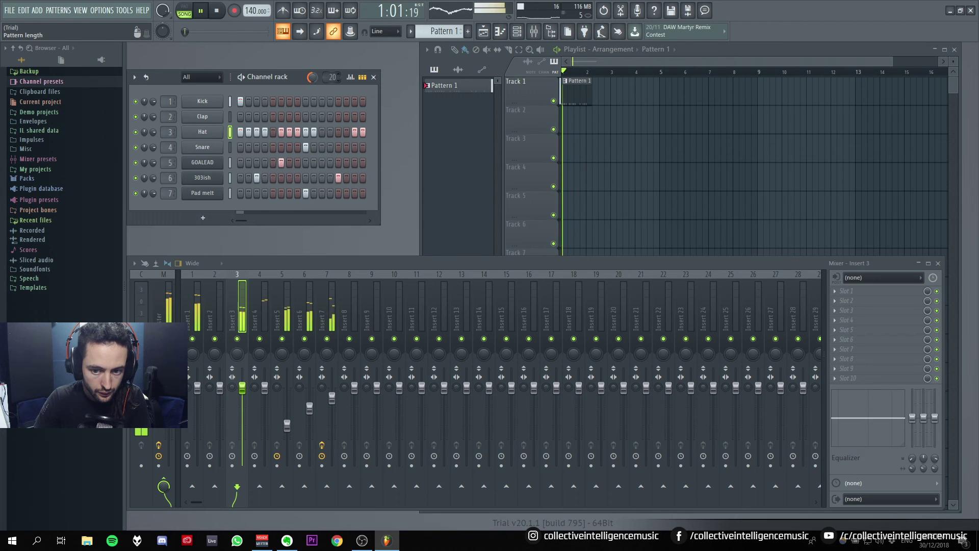
{"action": "key", "text": "space"}
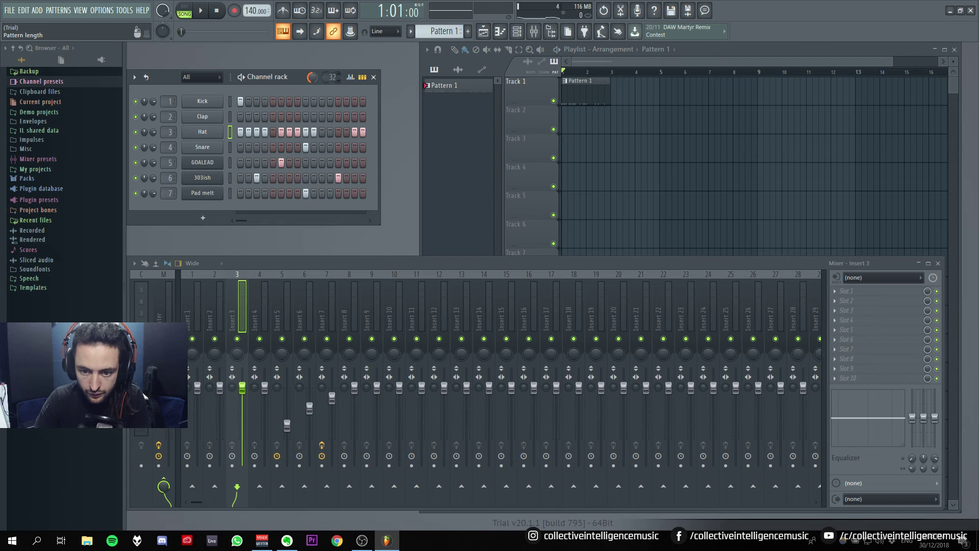
{"action": "key", "text": "space"}
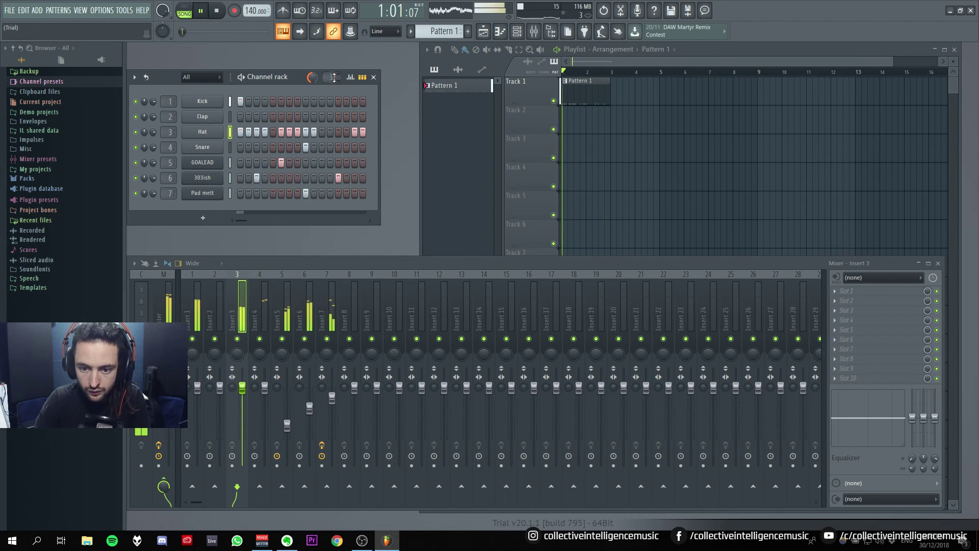
{"action": "key", "text": "space"}
Remove the second and eighth Hat hits, auditioning the pattern with the change.
{"action": "left_click", "coordinate": [248, 132]}
{"action": "key", "text": "space"}
{"action": "left_click", "coordinate": [297, 132]}
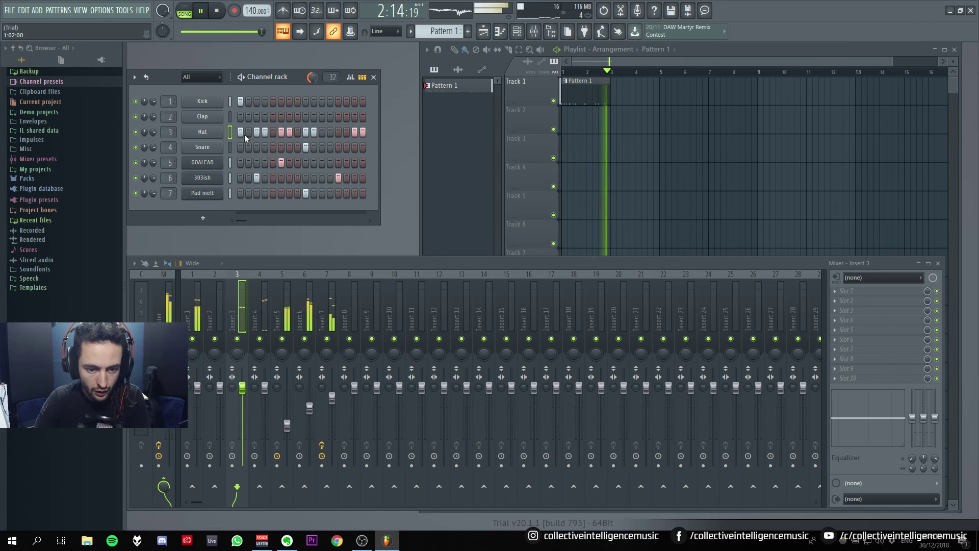
{"action": "key", "text": "space"}
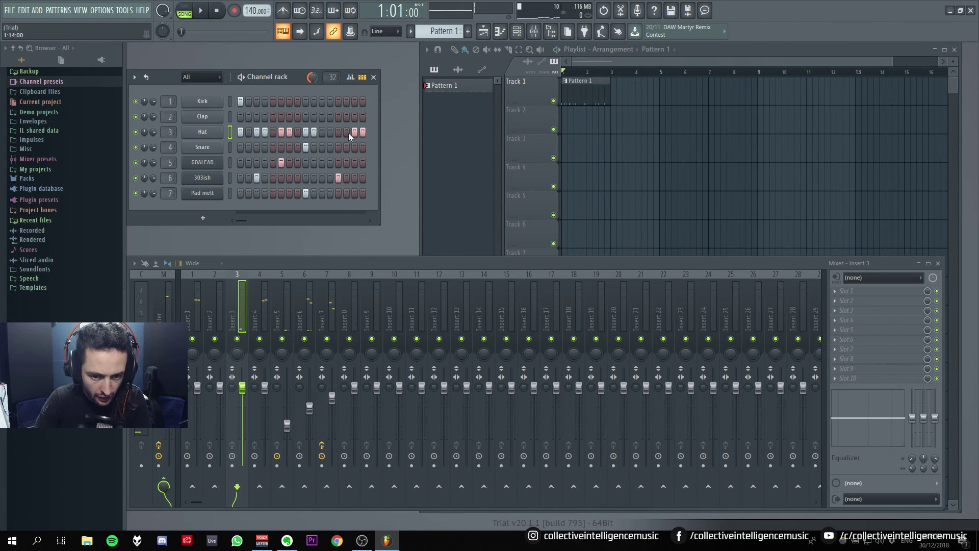
{"action": "left_click", "coordinate": [605, 88]}
Open Pattern 1's Kick notes in the piano roll, then open and close the Hat sampler.
{"action": "double_click", "coordinate": [587, 84]}
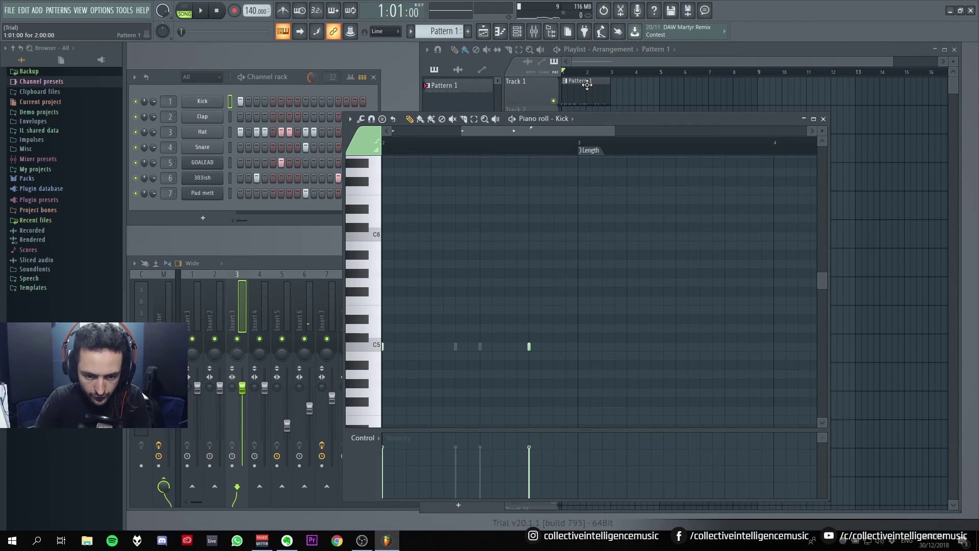
{"action": "left_click", "coordinate": [217, 136]}
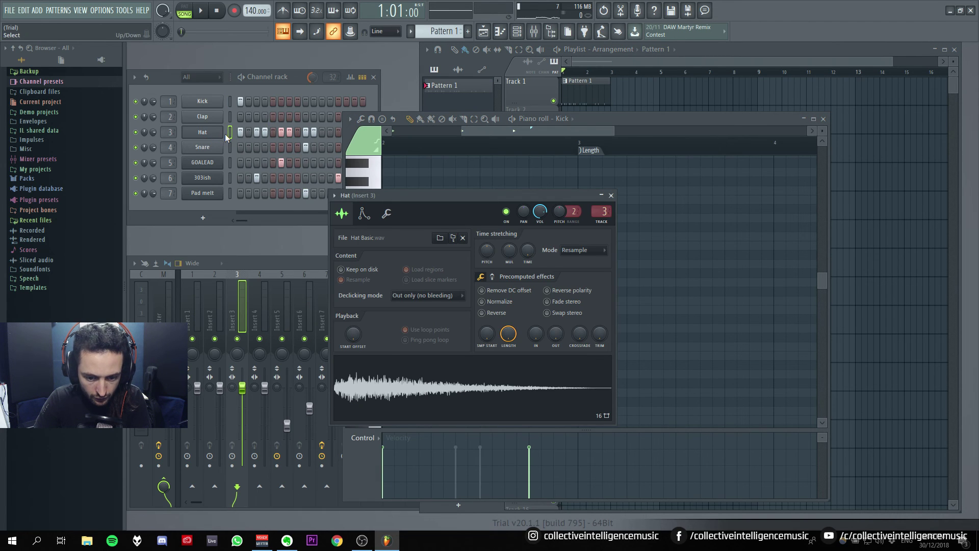
{"action": "left_click", "coordinate": [611, 196]}
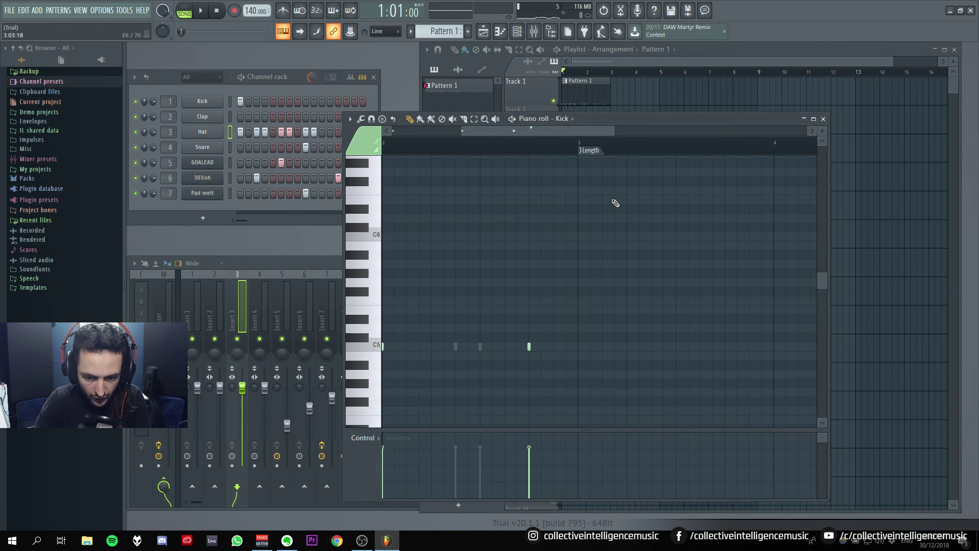
Reopen and close the Hat sampler settings, then move the piano roll window left.
{"action": "left_click", "coordinate": [231, 134]}
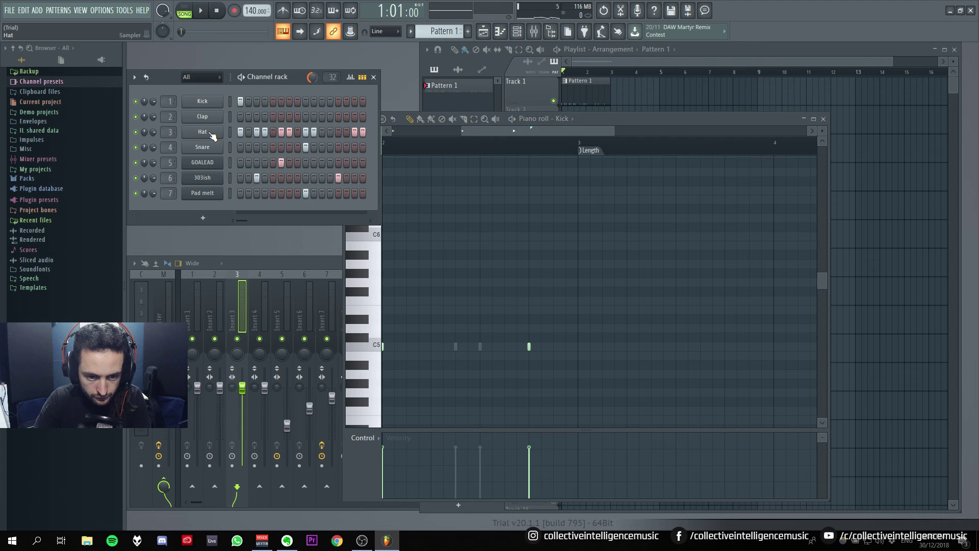
{"action": "left_click", "coordinate": [213, 136]}
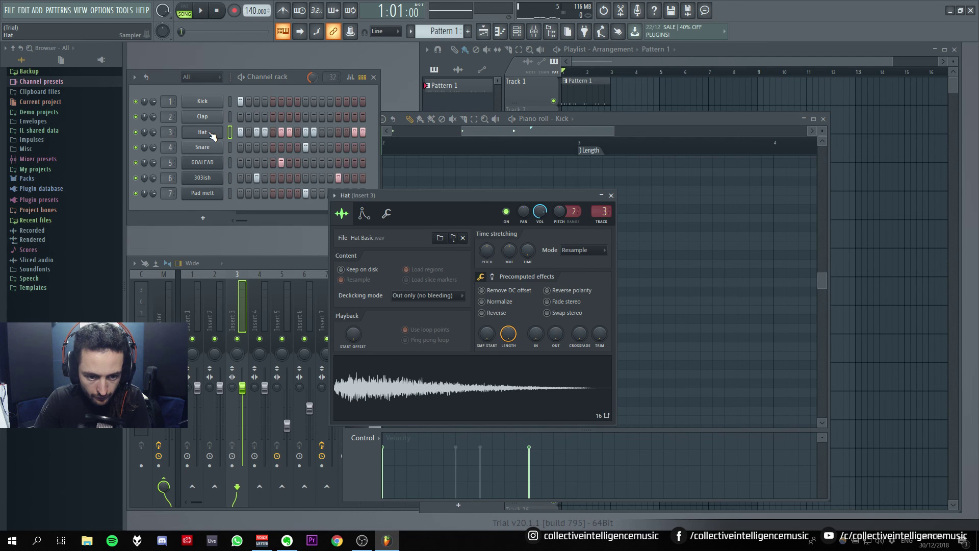
{"action": "left_click", "coordinate": [611, 195]}
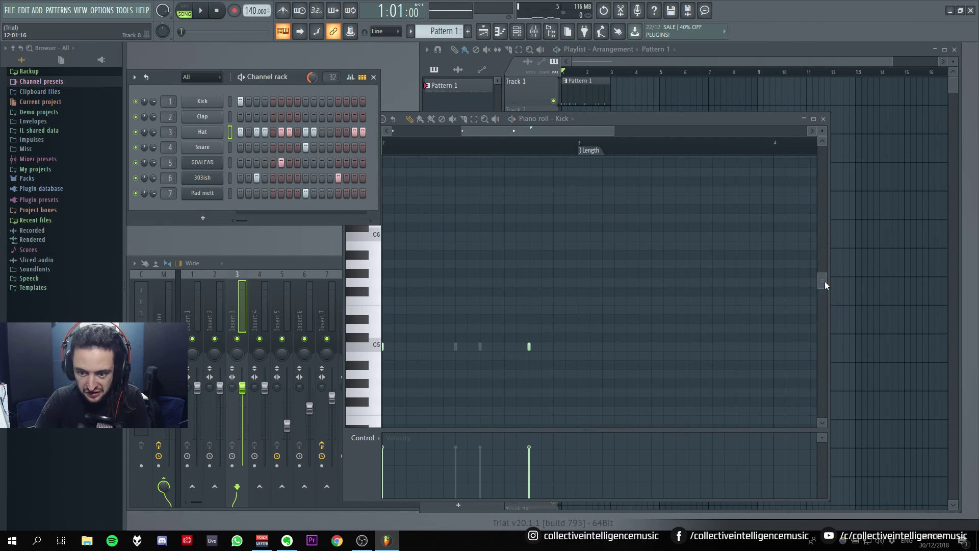
{"action": "left_click_drag", "start_coordinate": [824, 282], "coordinate": [823, 303]}
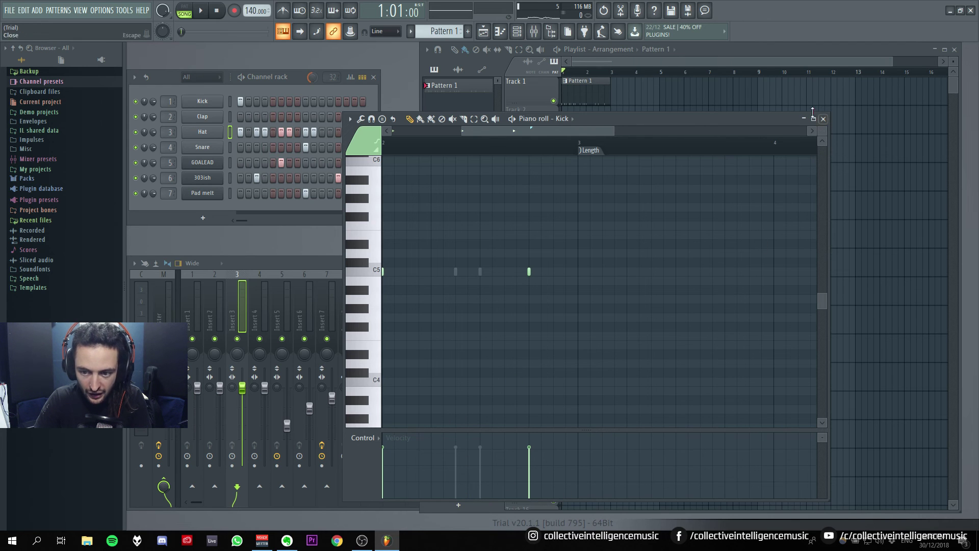
{"action": "left_click_drag", "start_coordinate": [759, 119], "coordinate": [709, 113]}
{"action": "left_click", "coordinate": [772, 111]}
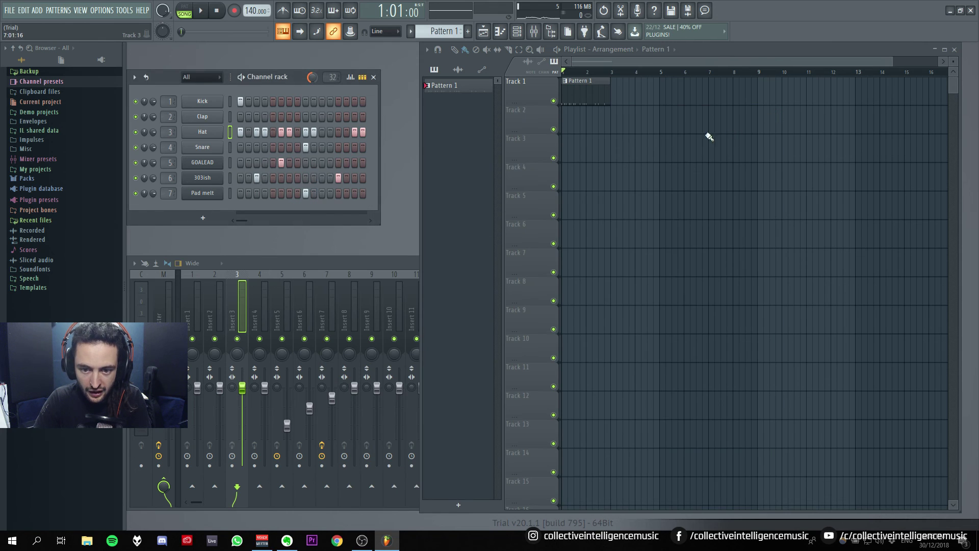
{"action": "left_click", "coordinate": [586, 86]}
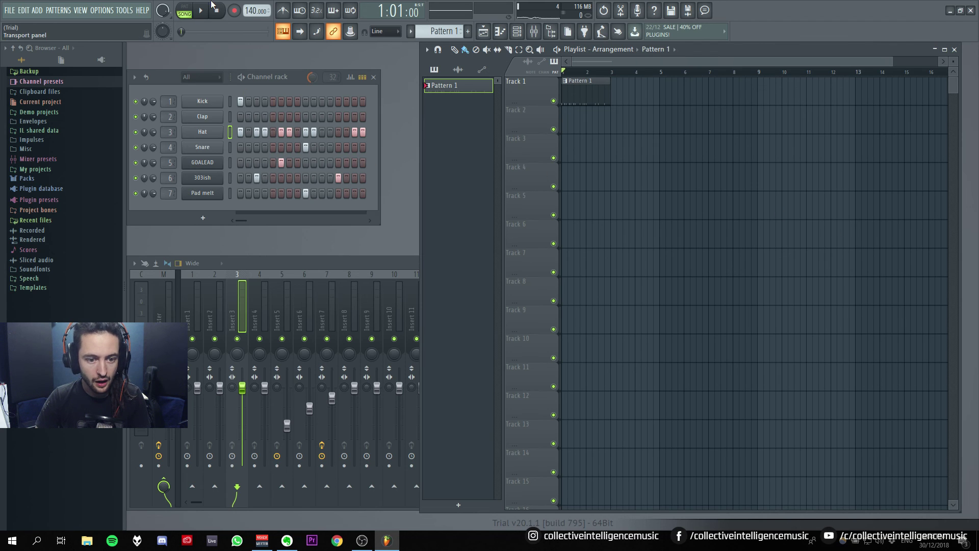
Start Save As and browse through This PC to the Desktop.
{"action": "left_click", "coordinate": [11, 11]}
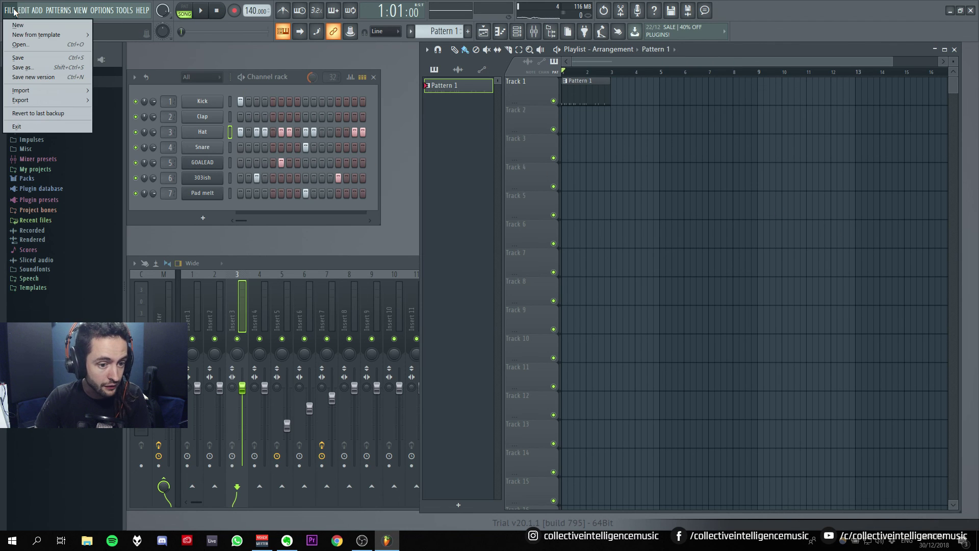
{"action": "left_click", "coordinate": [32, 59]}
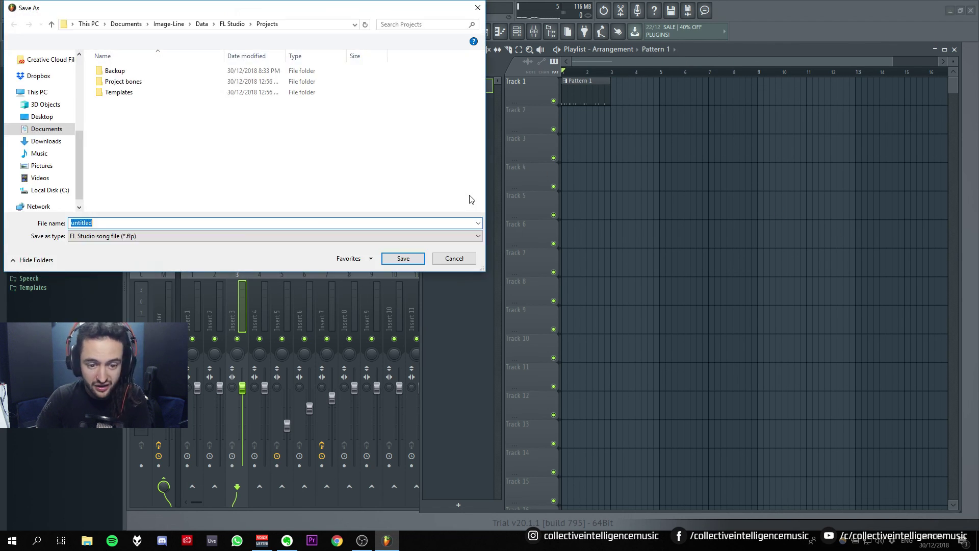
{"action": "left_click_drag", "start_coordinate": [191, 23], "coordinate": [516, 121]}
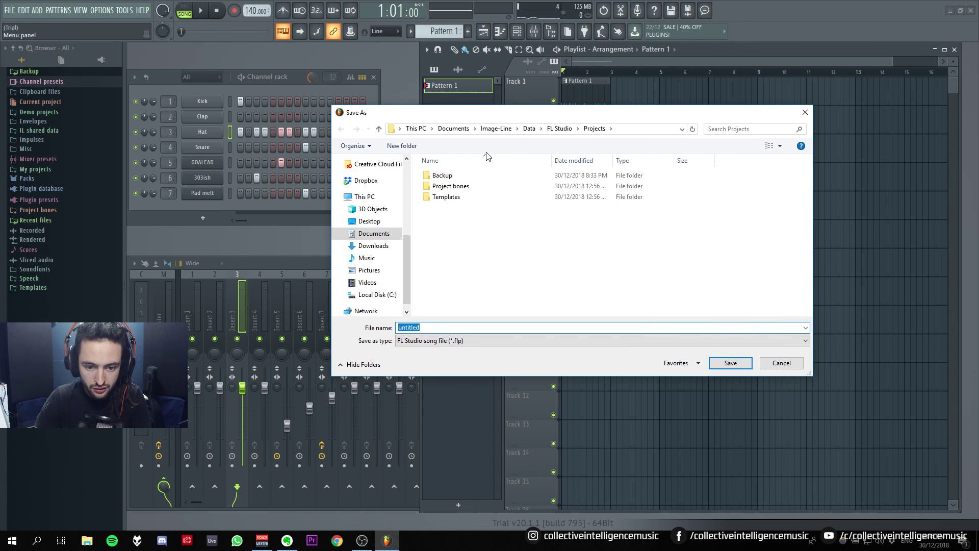
{"action": "left_click", "coordinate": [414, 129]}
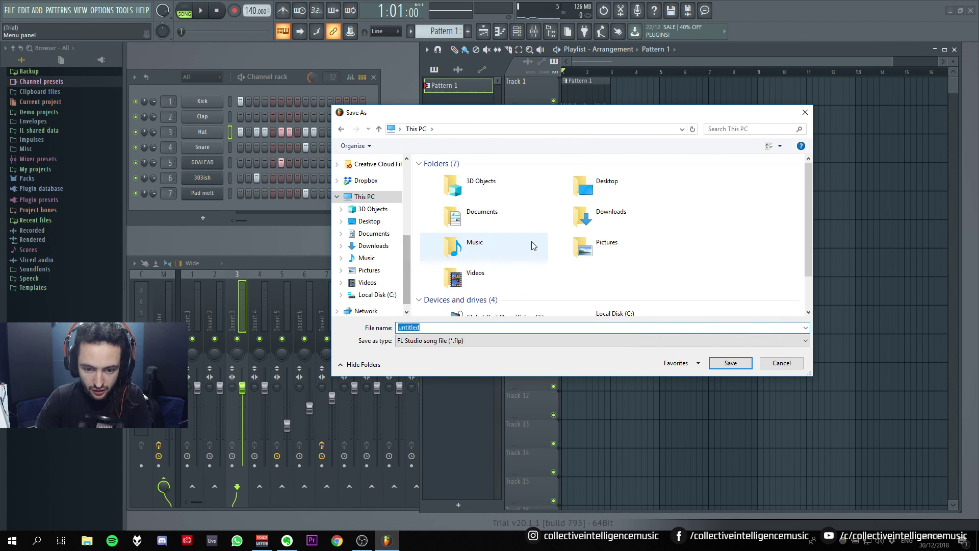
{"action": "double_click", "coordinate": [596, 187]}
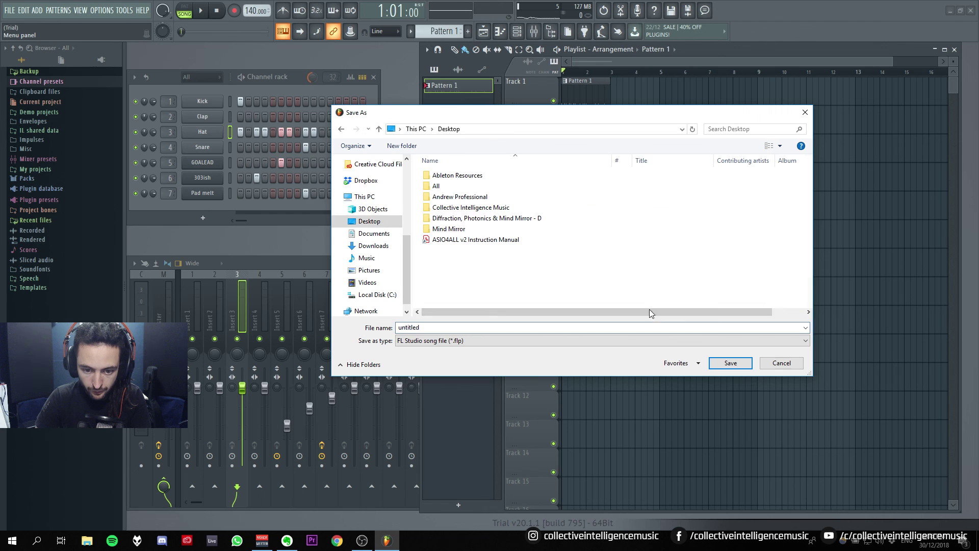
Create a new Desktop folder named FL STUDIO RESOURCES.
{"action": "right_click", "coordinate": [619, 266]}
{"action": "mouse_move", "coordinate": [663, 362]}
{"action": "left_click", "coordinate": [746, 365]}
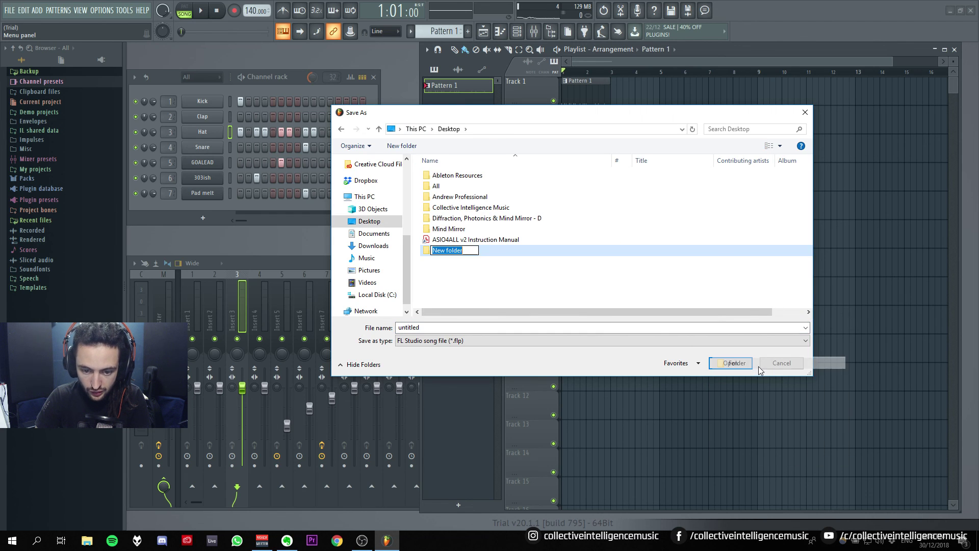
{"action": "type", "text": "FL STUDIP"}
{"action": "key", "text": "BackSpace"}
{"action": "type", "text": "O RES"}
{"action": "key", "text": "BackSpace"}
{"action": "type", "text": "ESOU"}
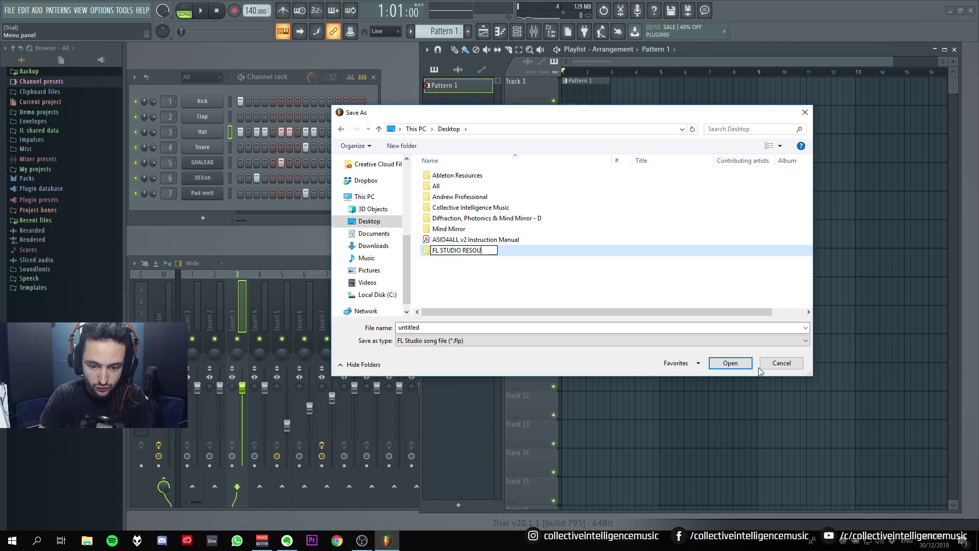
{"action": "type", "text": "RCES"}
{"action": "left_click", "coordinate": [526, 281]}
Save the project as FIRST JAM IN FLSTUDIO inside the FL STUDIO RESOURCES folder.
{"action": "double_click", "coordinate": [485, 255]}
{"action": "left_click", "coordinate": [445, 329]}
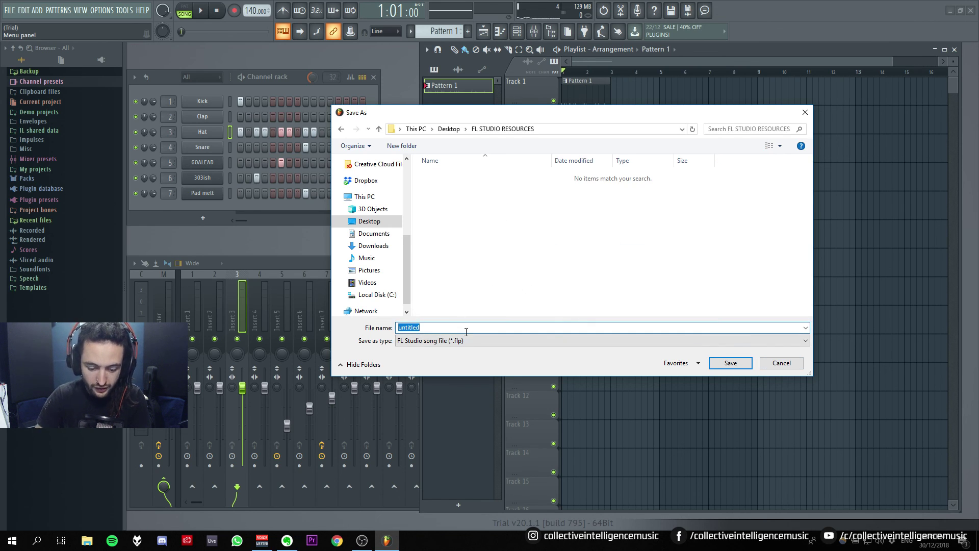
{"action": "type", "text": "FIRST JAM IN FLSTUDIO"}
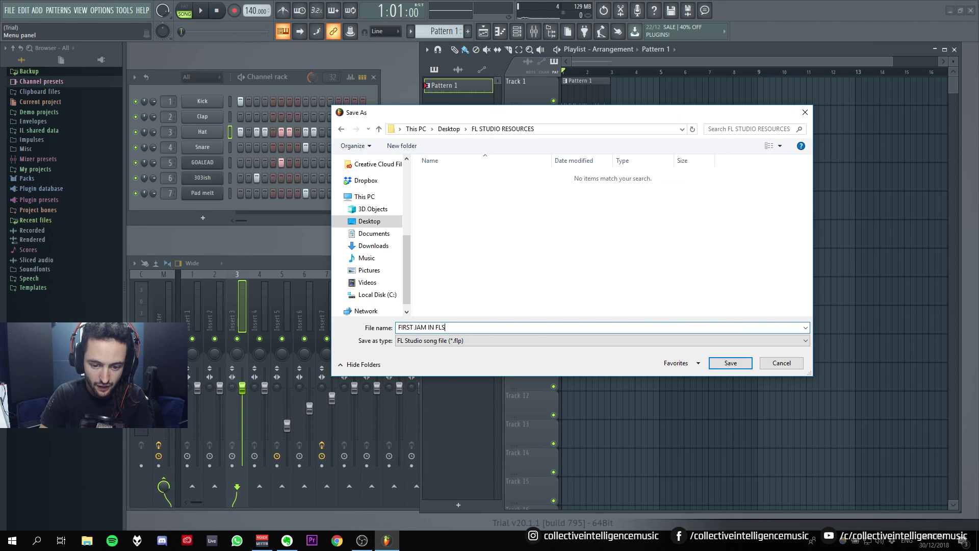
{"action": "left_click", "coordinate": [718, 362]}
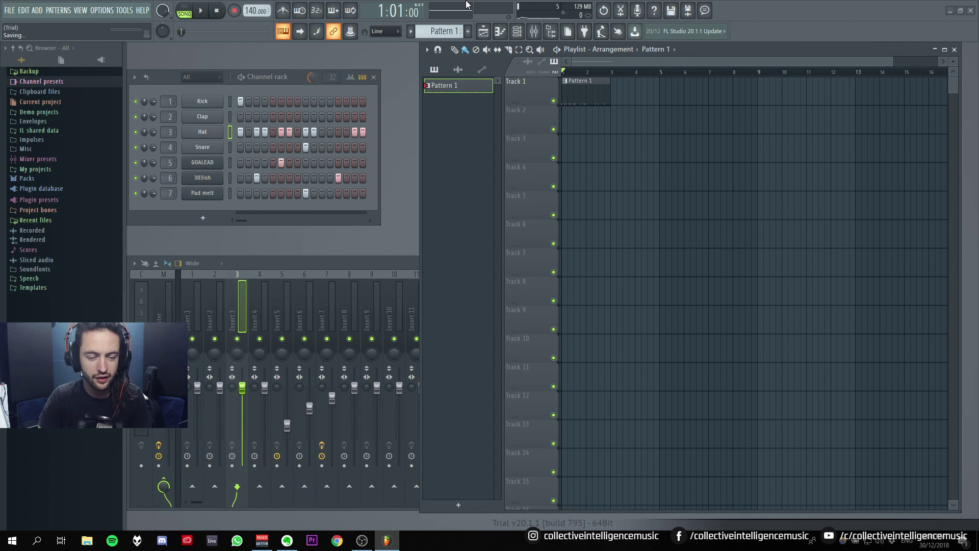